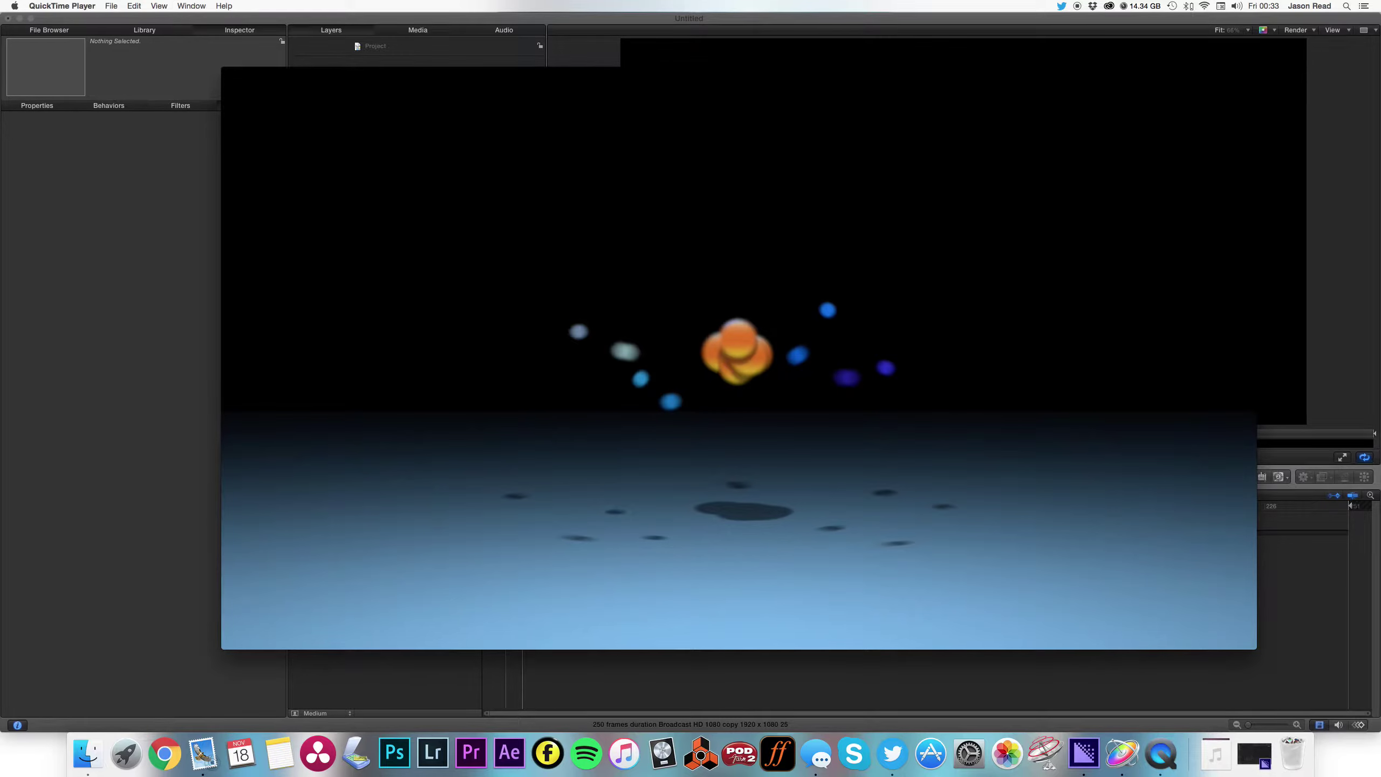
# Play and pause the finished Atom 1.mov preview, then close its QuickTime window
pyautogui.moveTo(232, 79)
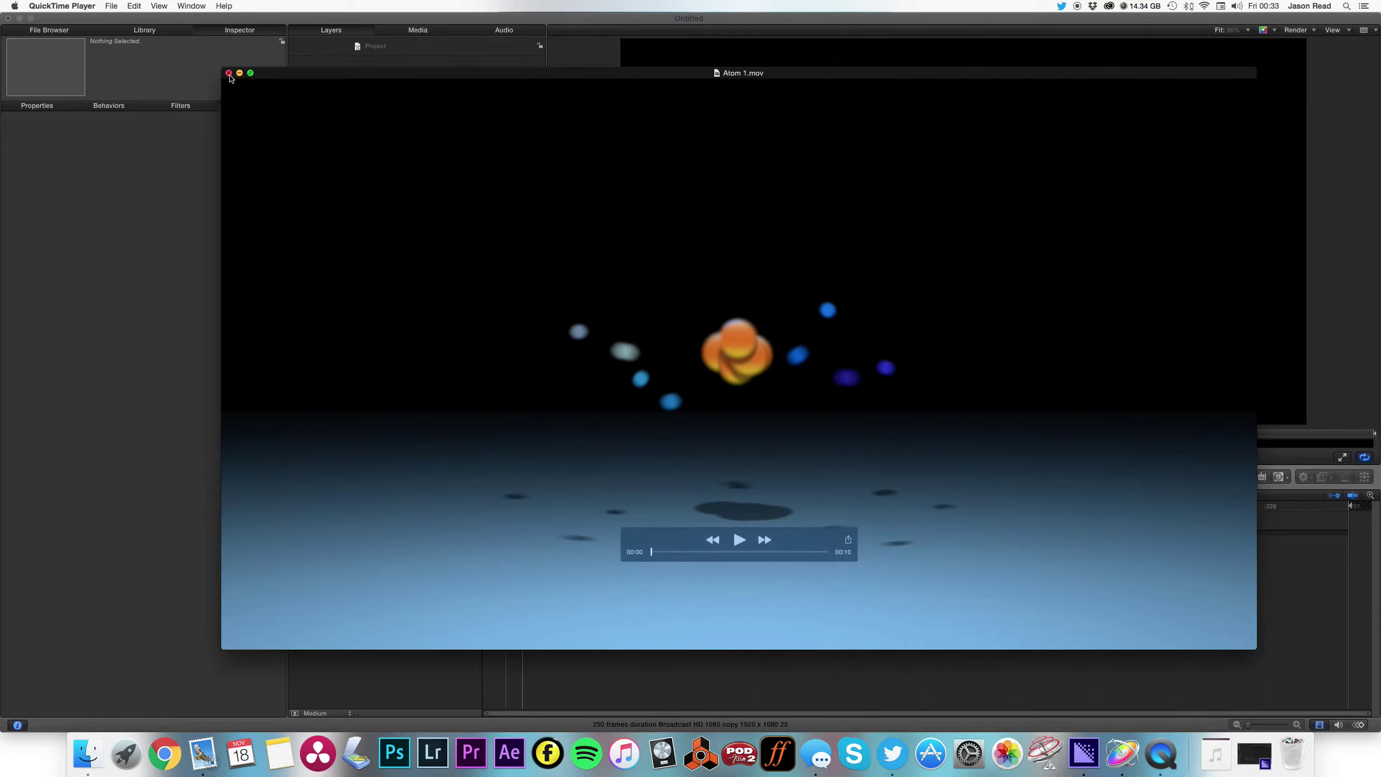
pyautogui.click(739, 542)
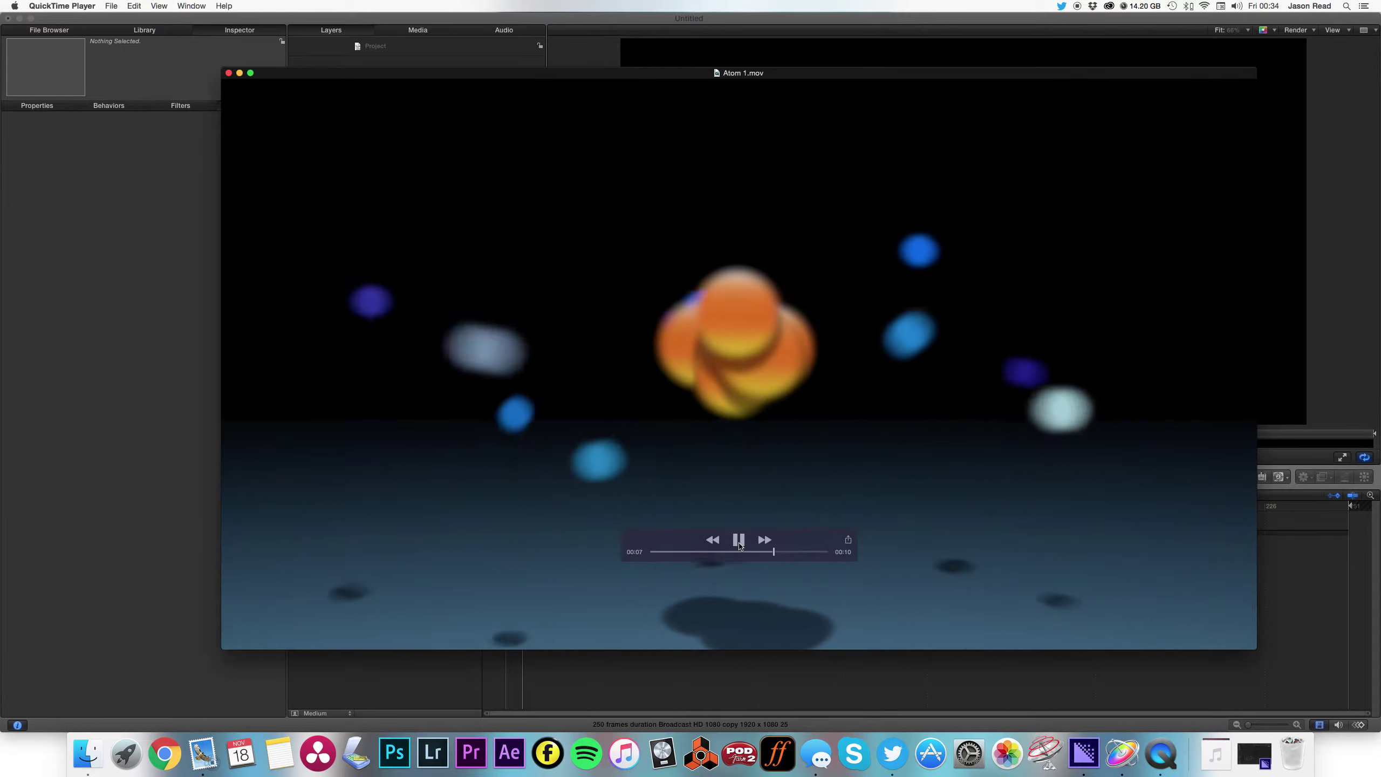
pyautogui.click(738, 541)
pyautogui.click(228, 73)
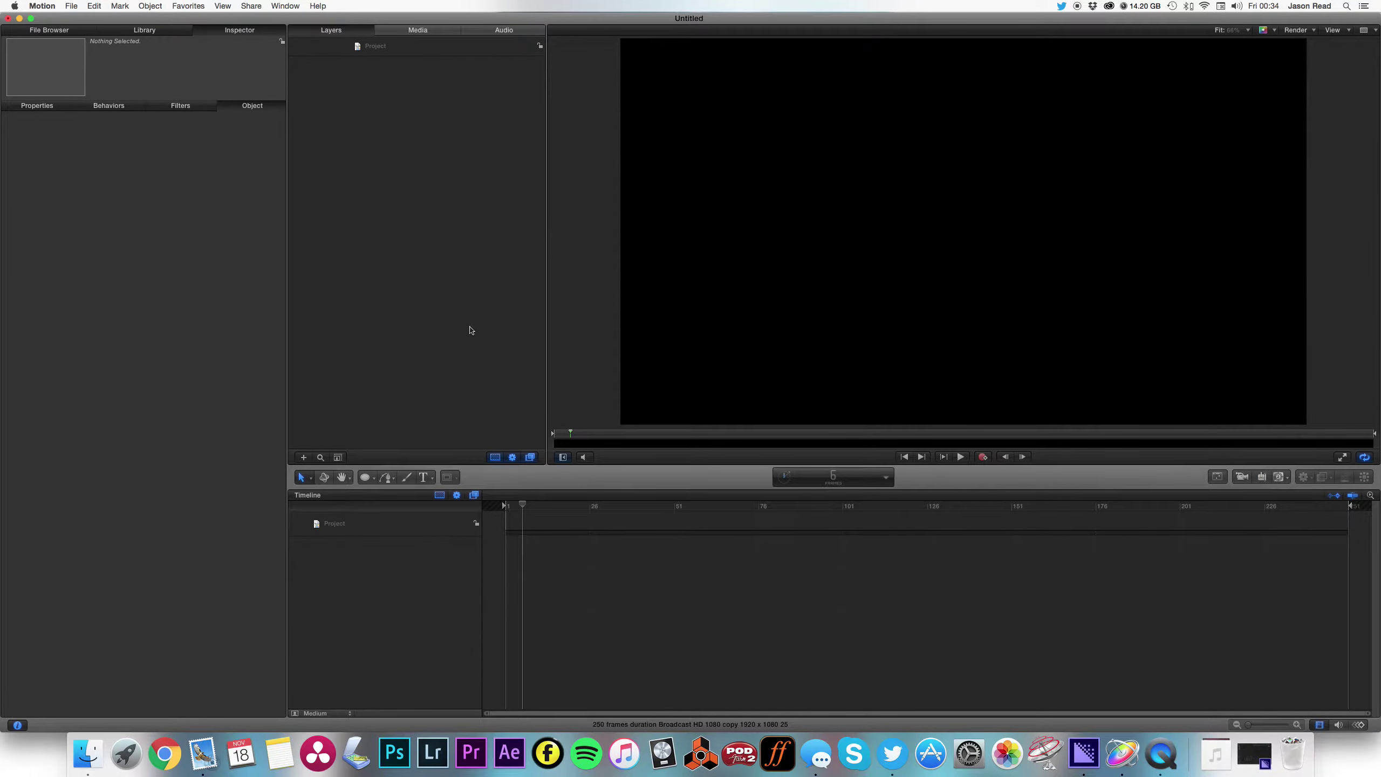
# From frame 1, draw a circle in the canvas centre and give it Feather 28
pyautogui.click(503, 508)
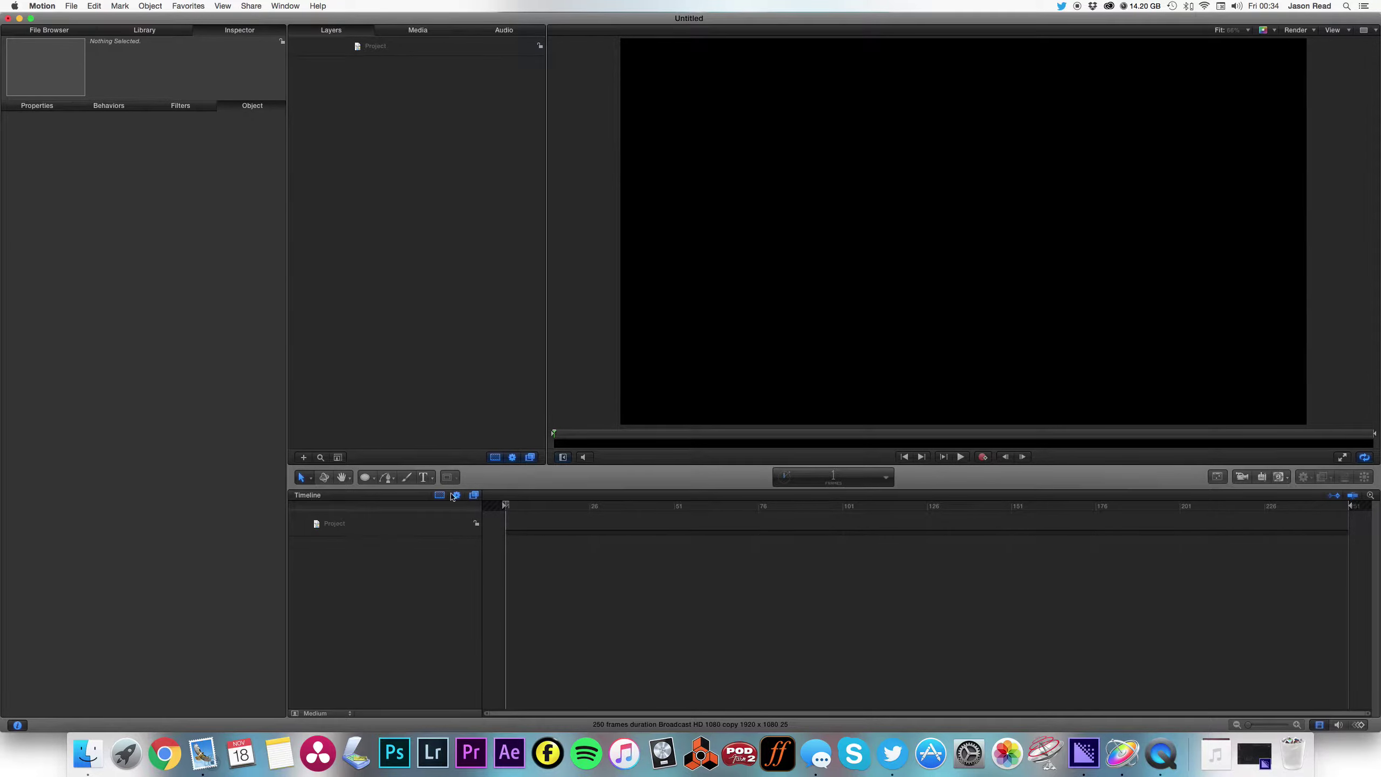
pyautogui.click(370, 482)
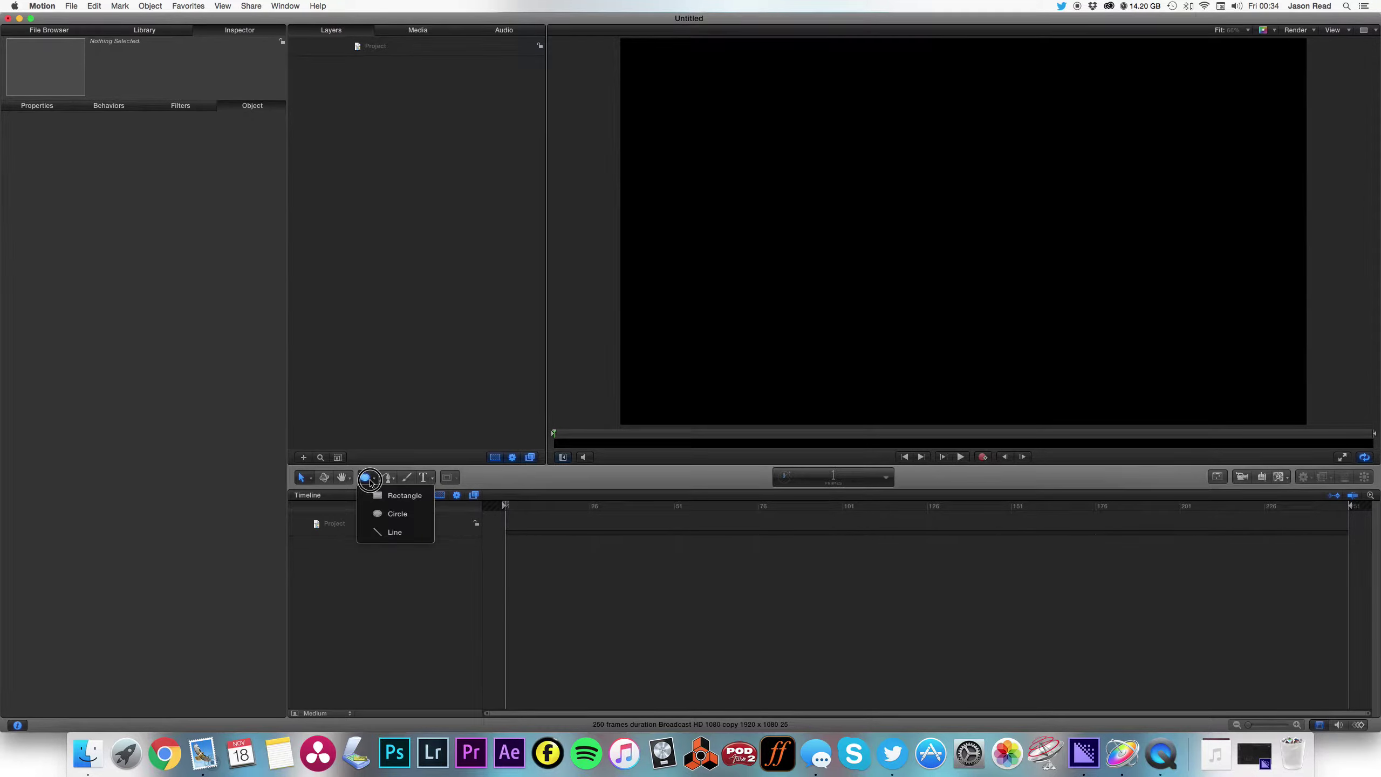
pyautogui.click(387, 517)
pyautogui.moveTo(928, 197); pyautogui.dragTo(983, 252)
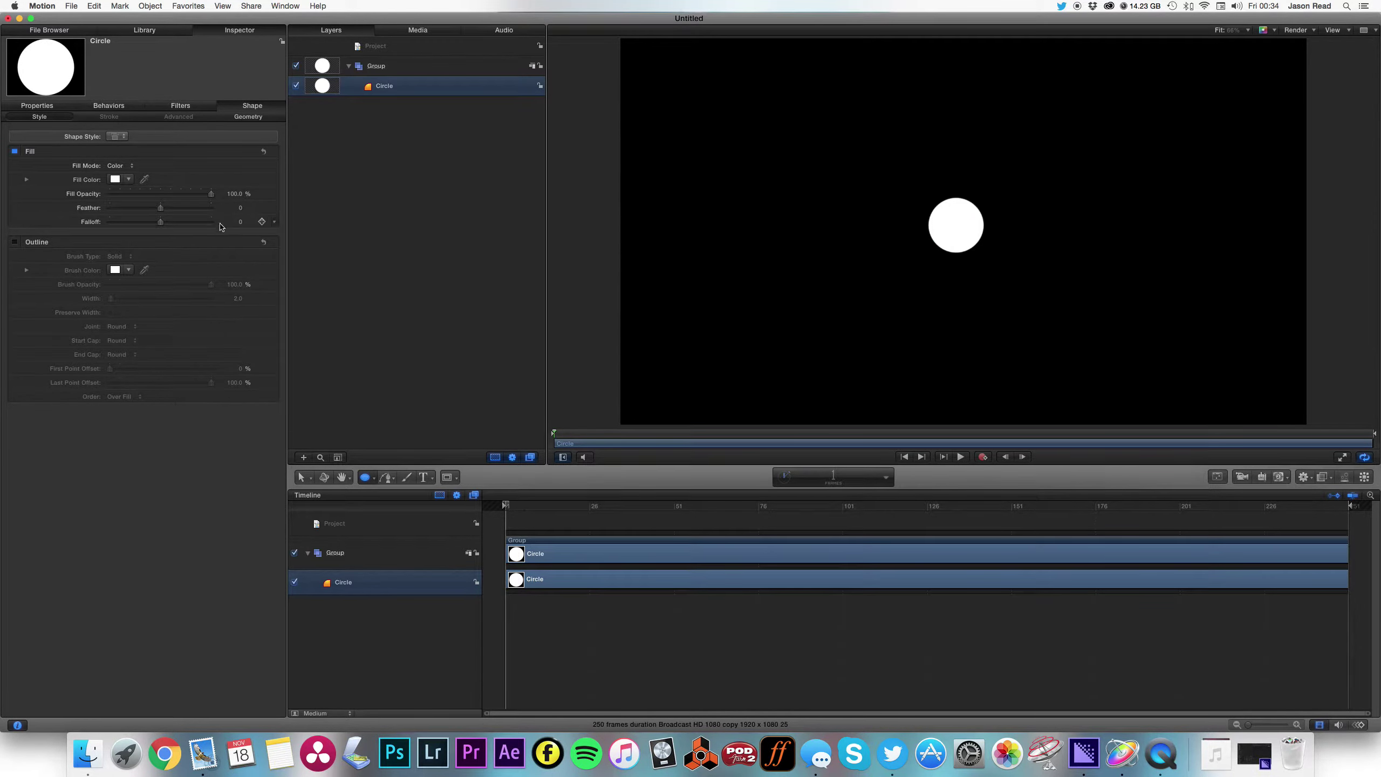
pyautogui.moveTo(165, 208); pyautogui.dragTo(174, 210)
# Set the circle's Fill Mode to Gradient and apply the Icy Blue gradient preset
pyautogui.click(120, 165)
pyautogui.click(128, 174)
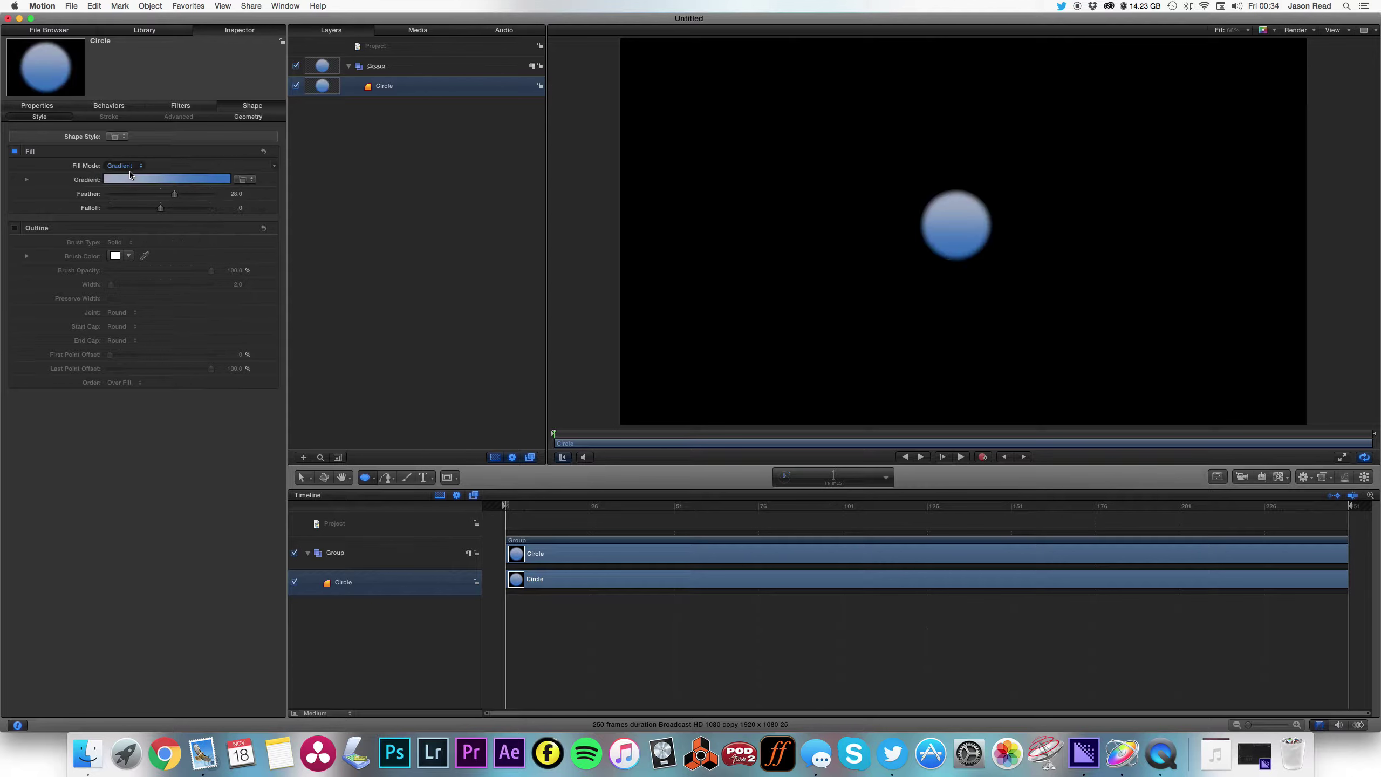
pyautogui.click(245, 179)
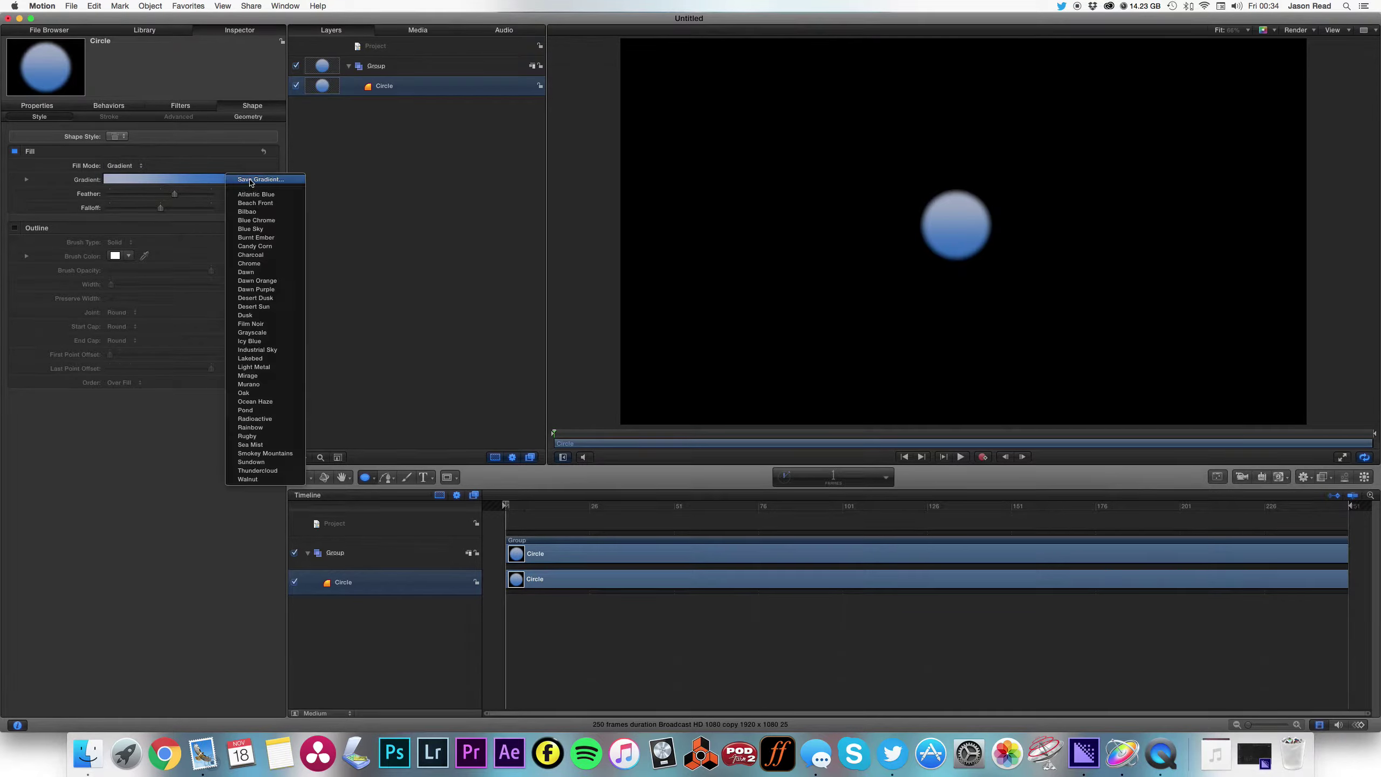
pyautogui.click(248, 211)
pyautogui.click(250, 181)
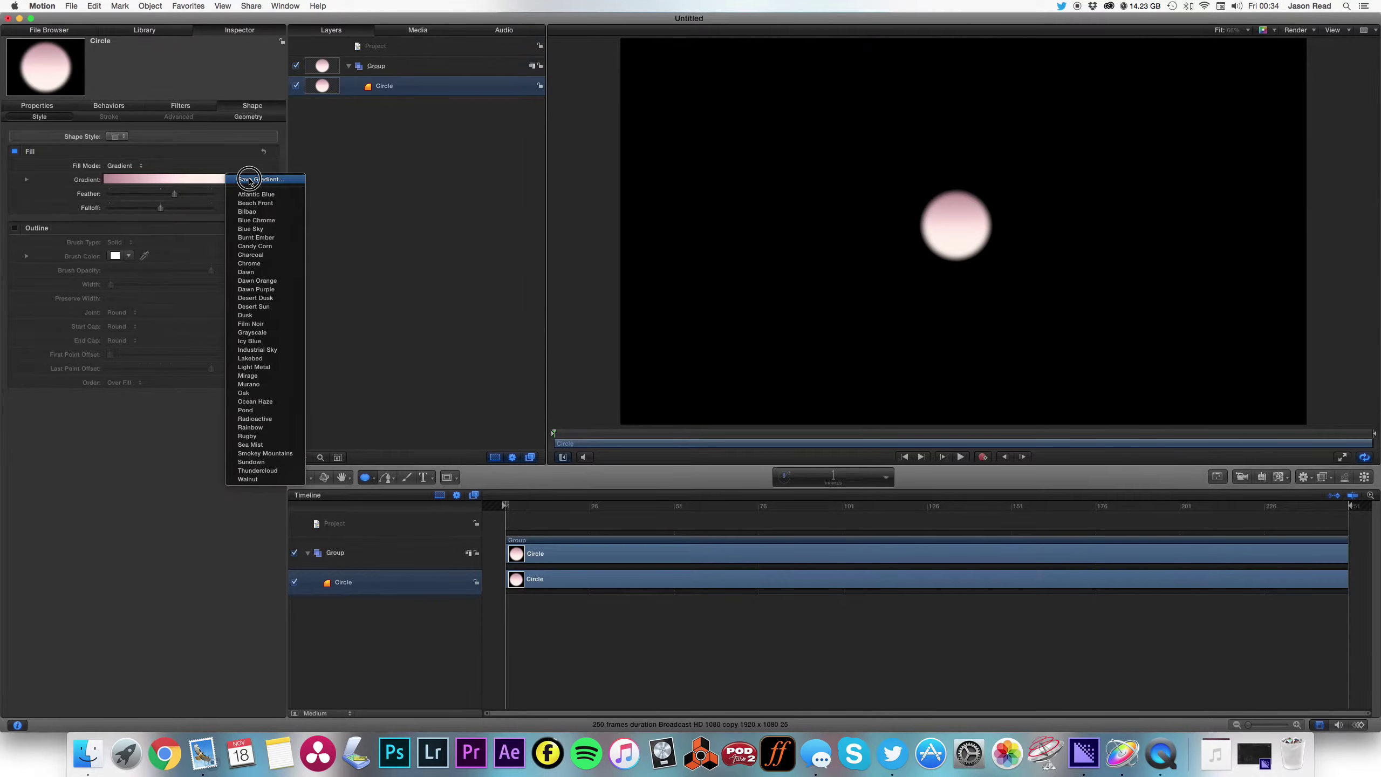
pyautogui.click(262, 265)
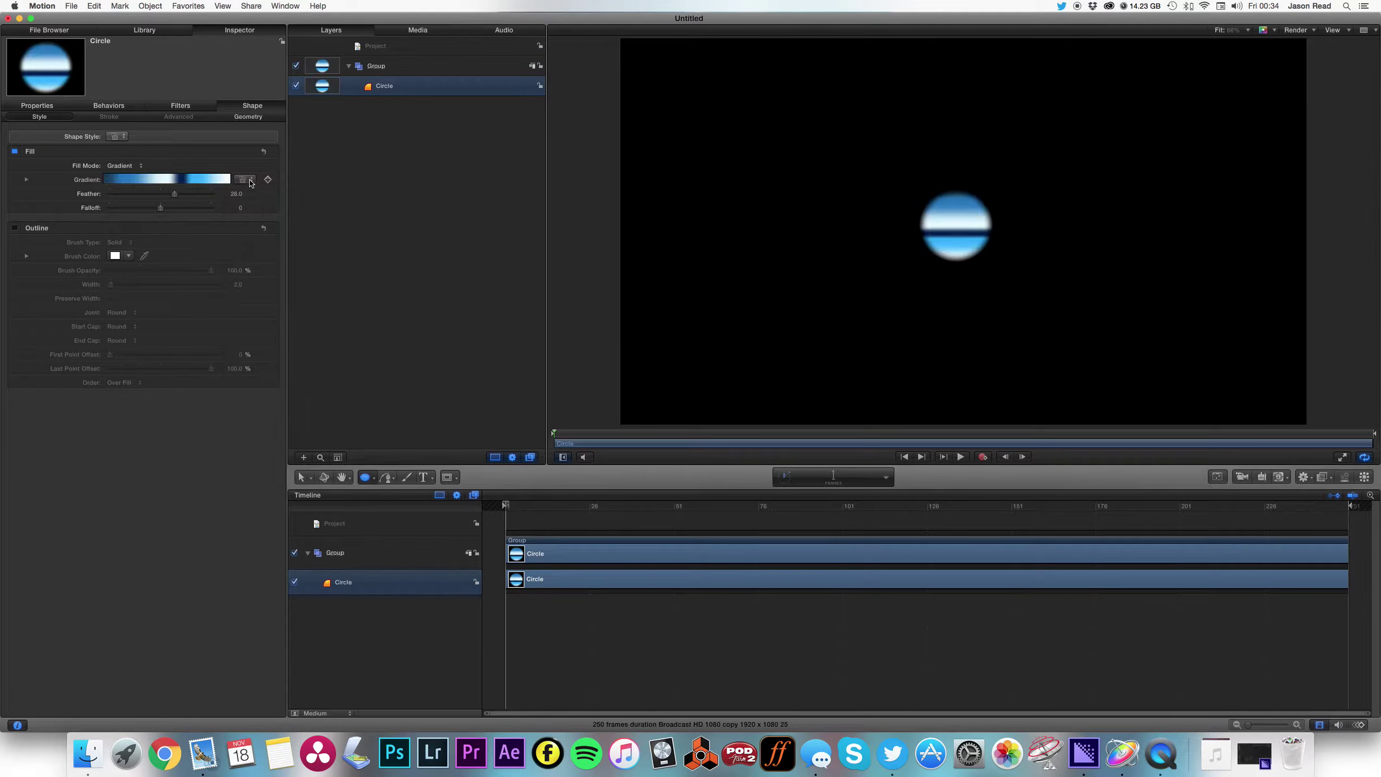
pyautogui.click(248, 180)
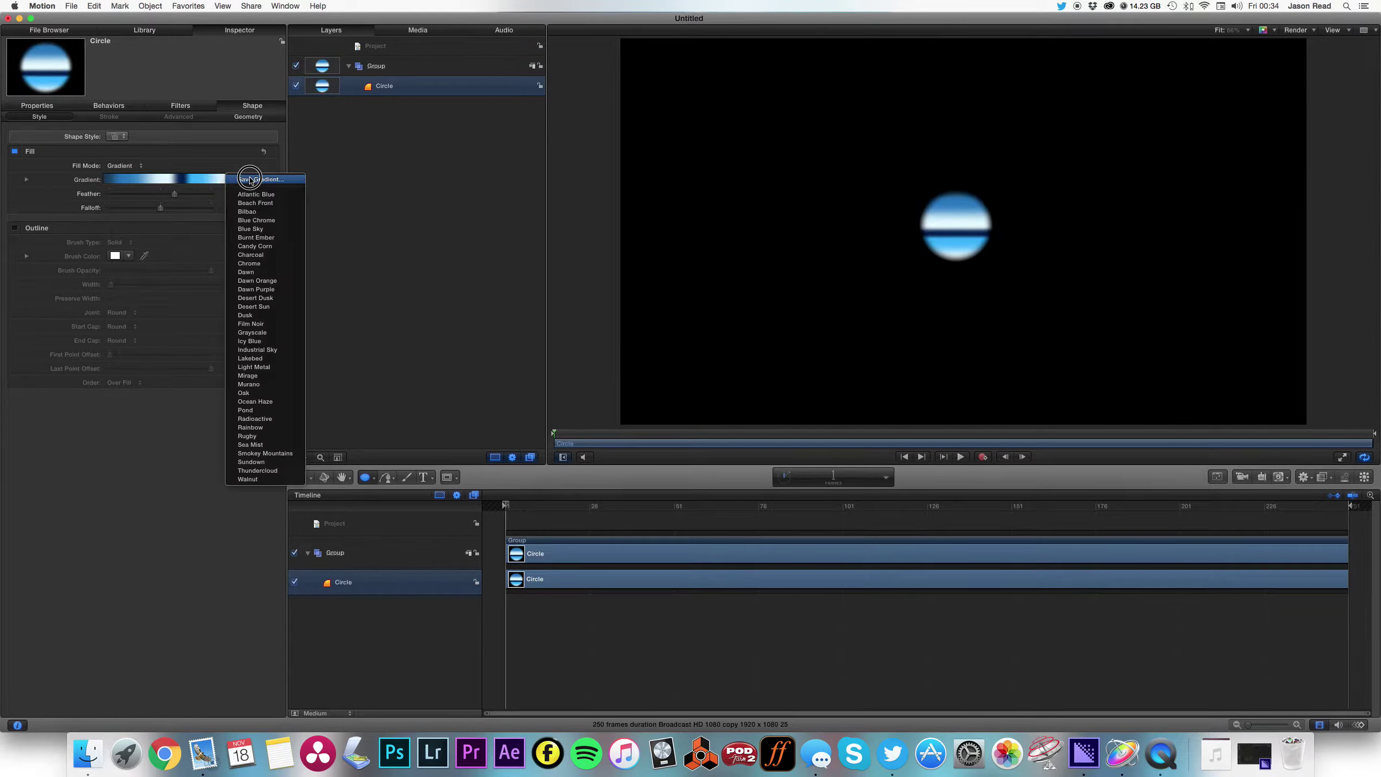
pyautogui.click(281, 342)
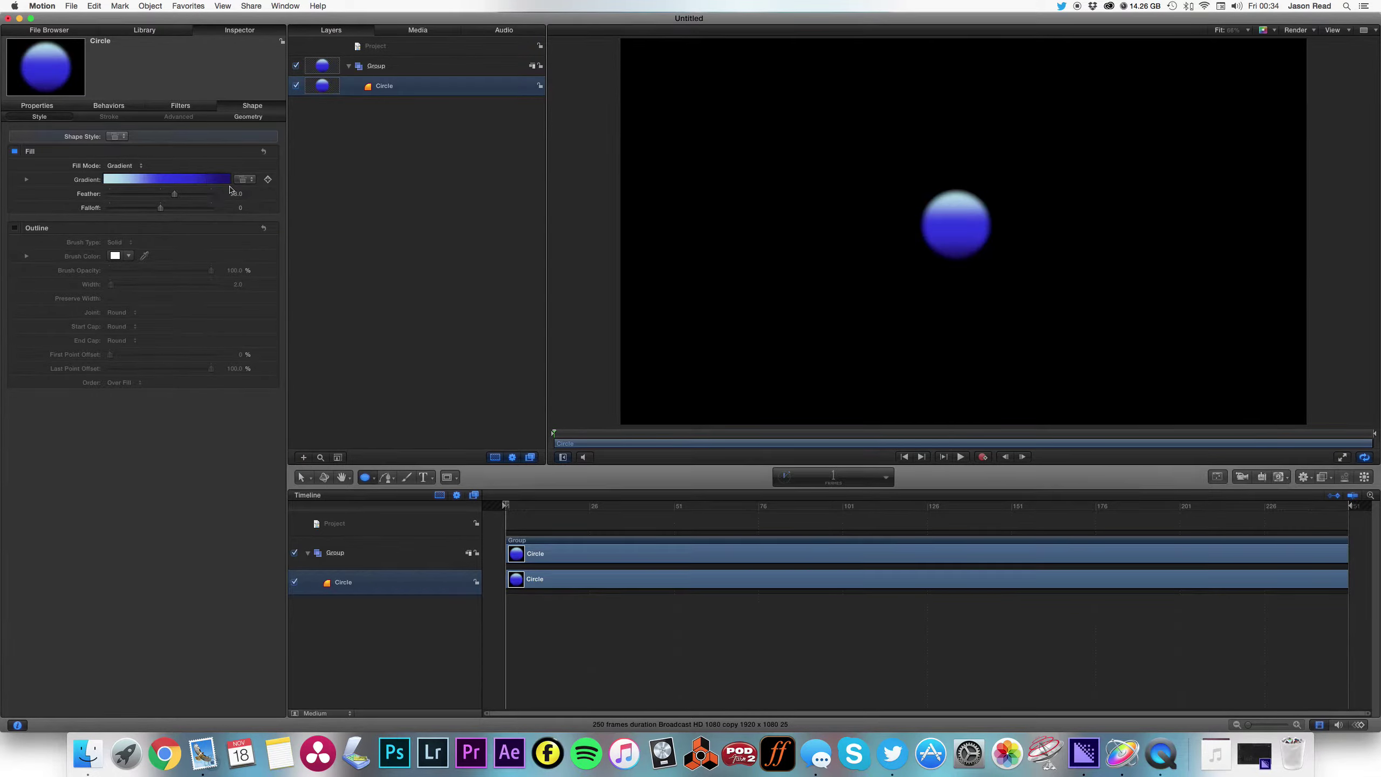
# Colour the gradient's end stop dark red and its middle stop a bright pinkish red
pyautogui.click(27, 180)
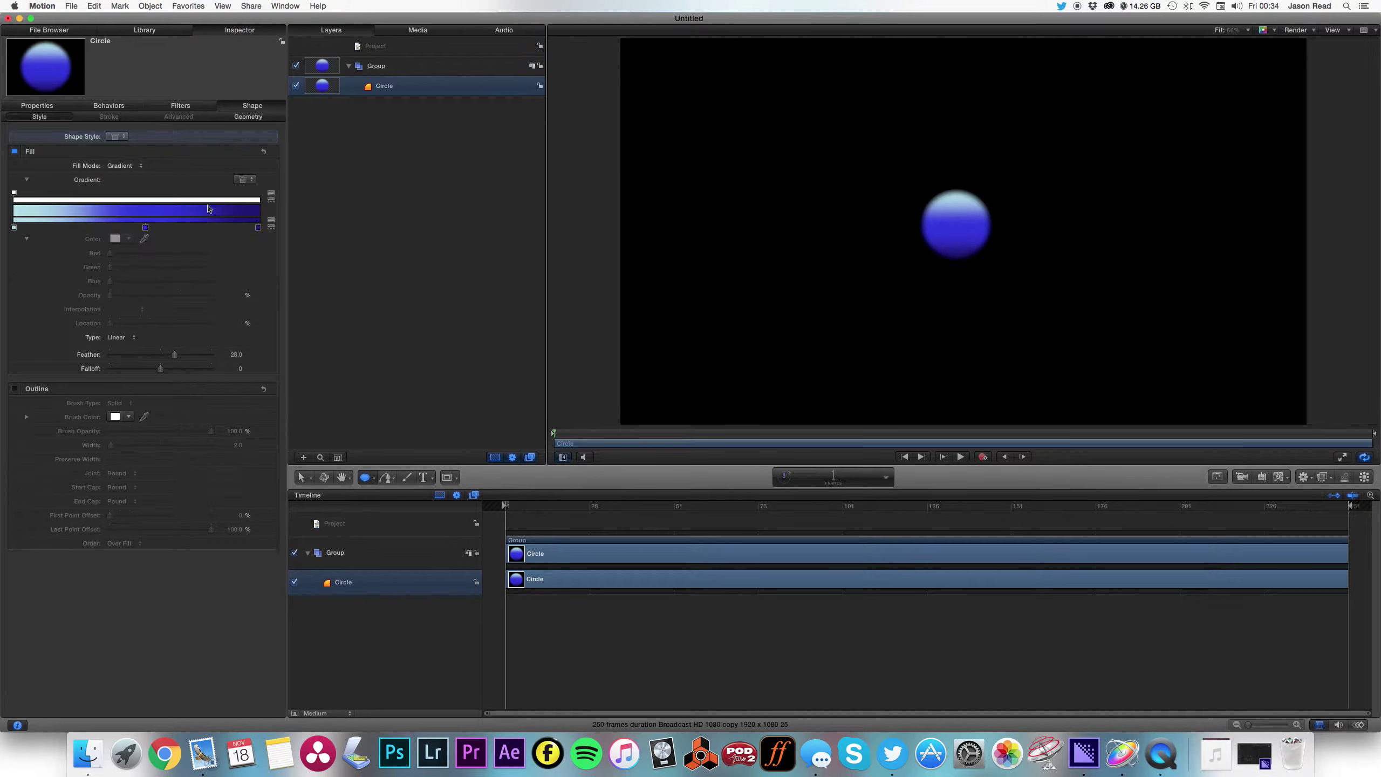
pyautogui.doubleClick(258, 228)
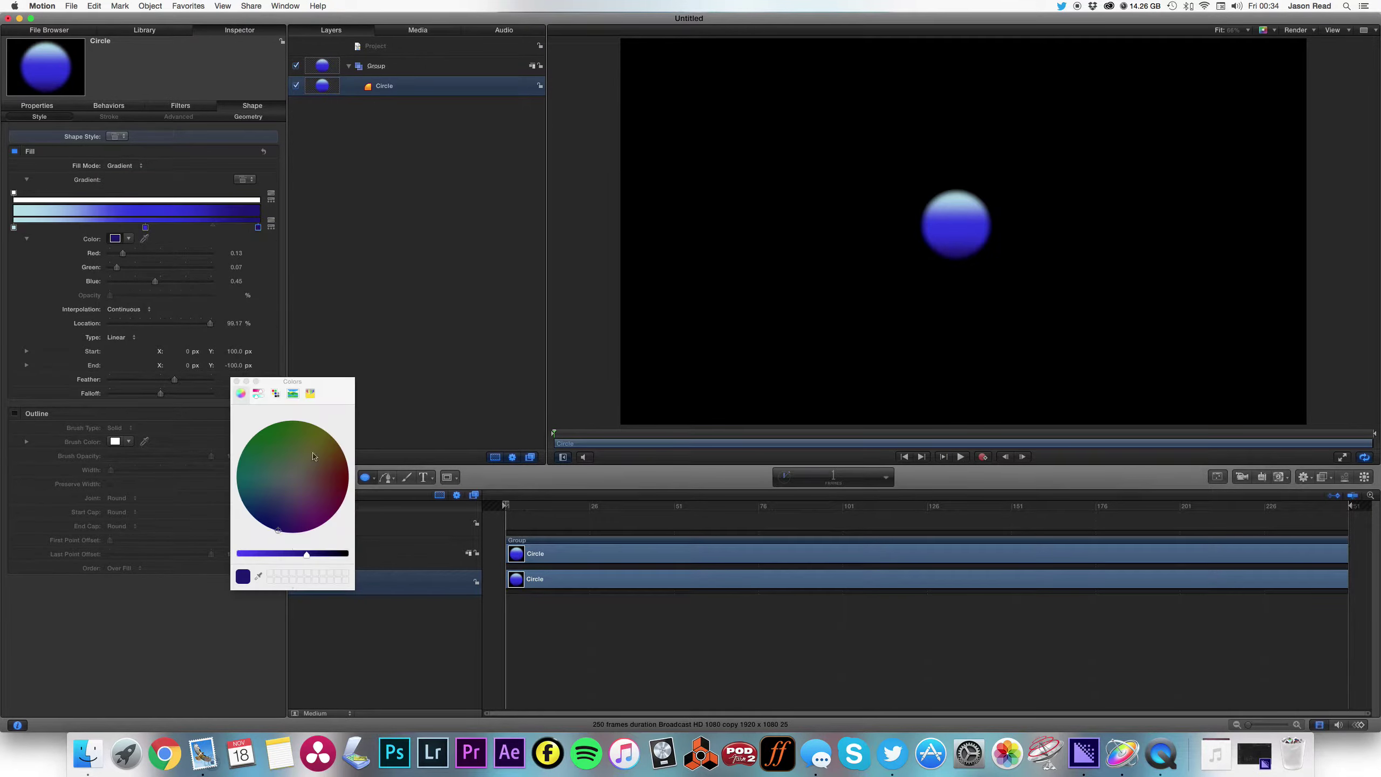
pyautogui.click(347, 477)
pyautogui.click(145, 227)
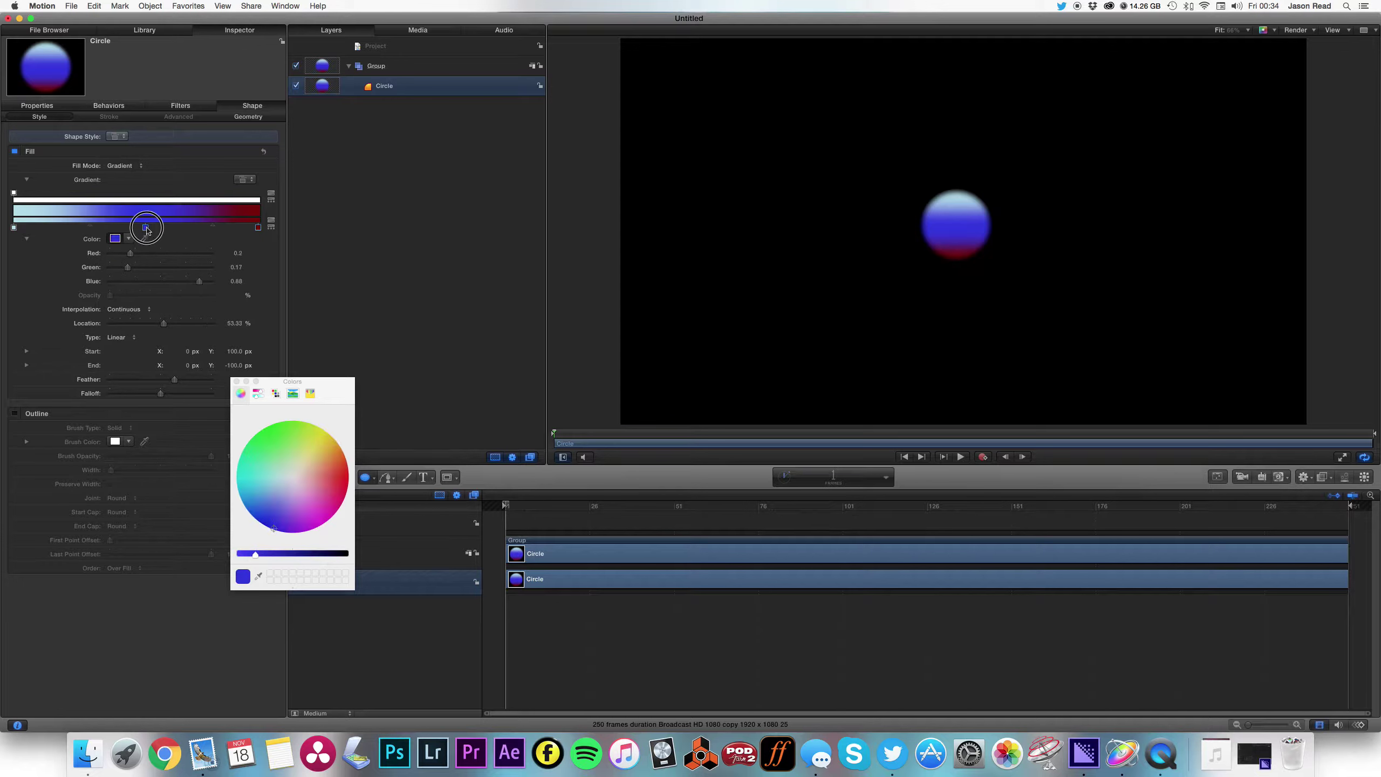
pyautogui.click(347, 476)
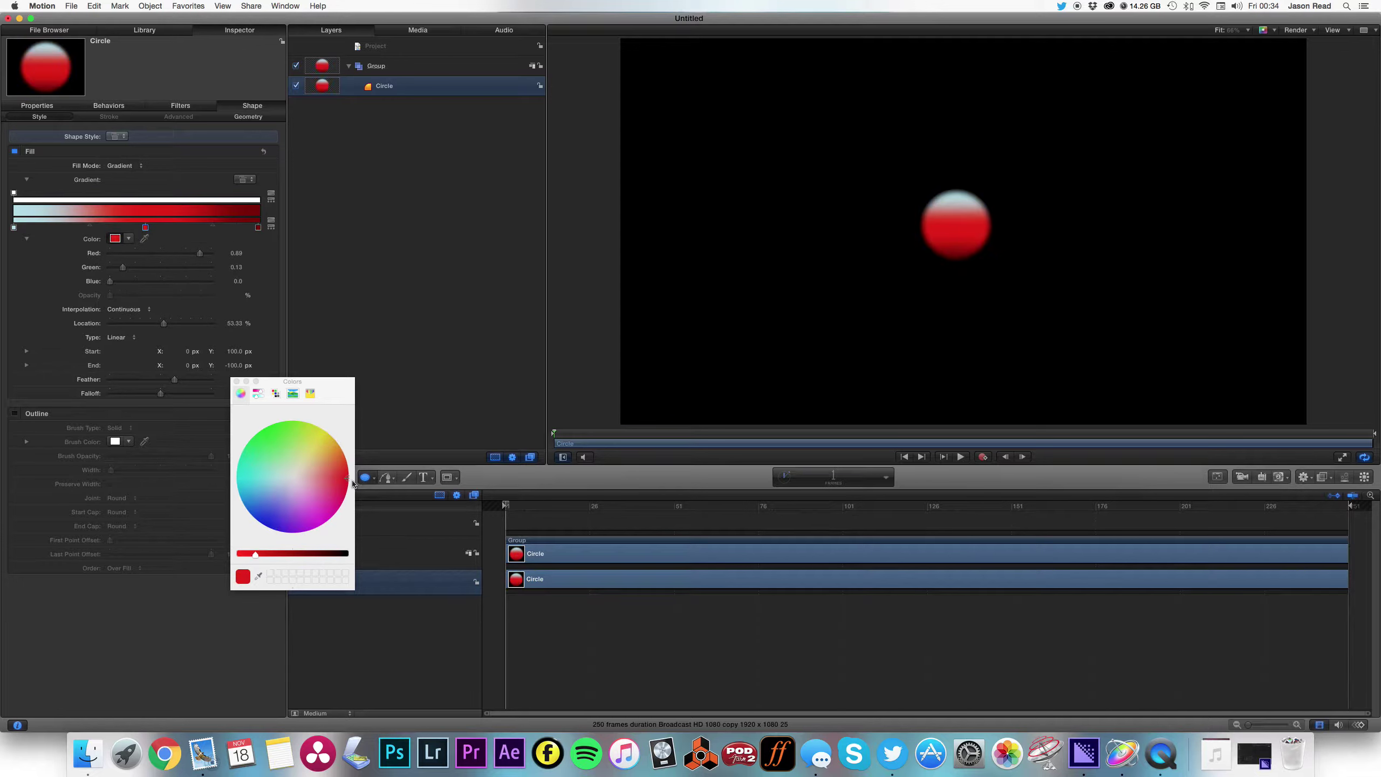
pyautogui.click(347, 486)
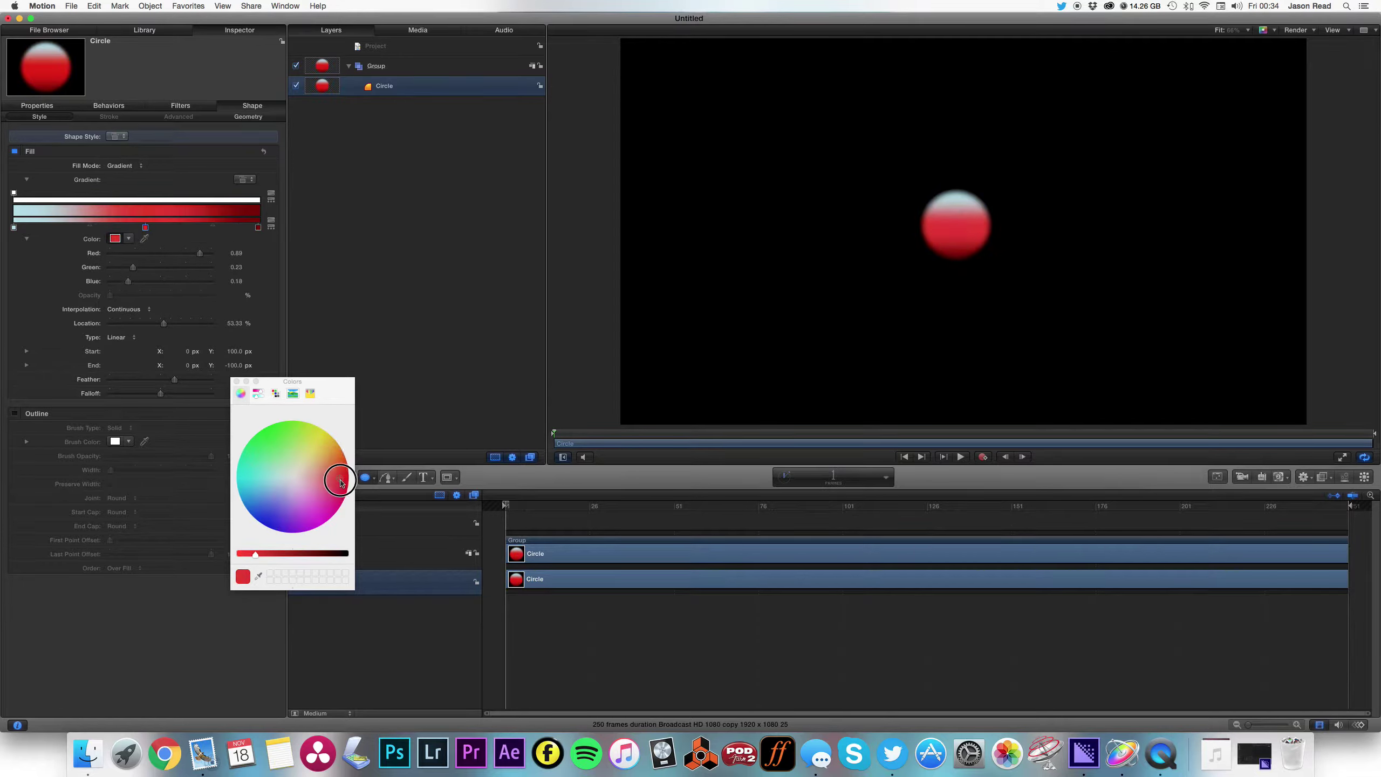
pyautogui.click(237, 381)
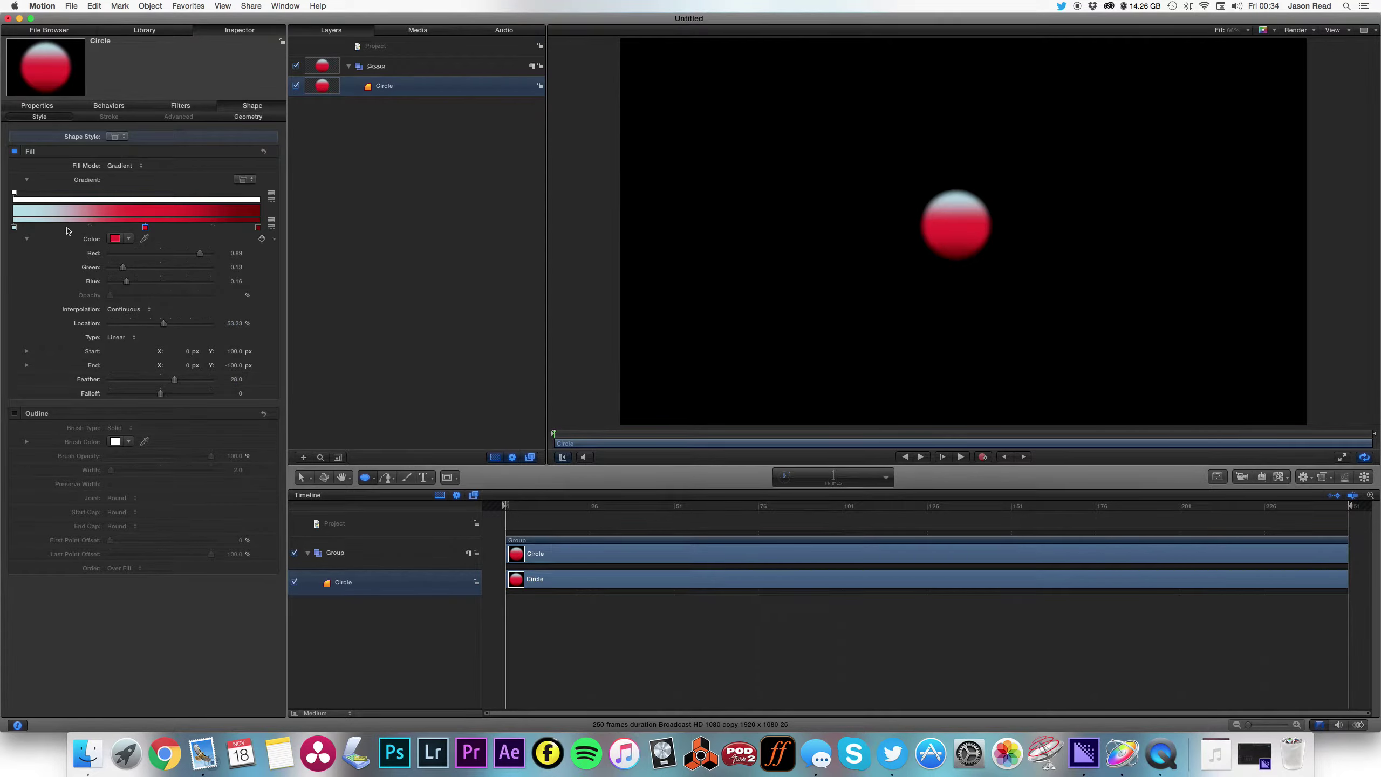
# Change the gradient's start stop from light blue to pink
pyautogui.doubleClick(13, 228)
pyautogui.moveTo(337, 491); pyautogui.dragTo(314, 478)
pyautogui.click(236, 381)
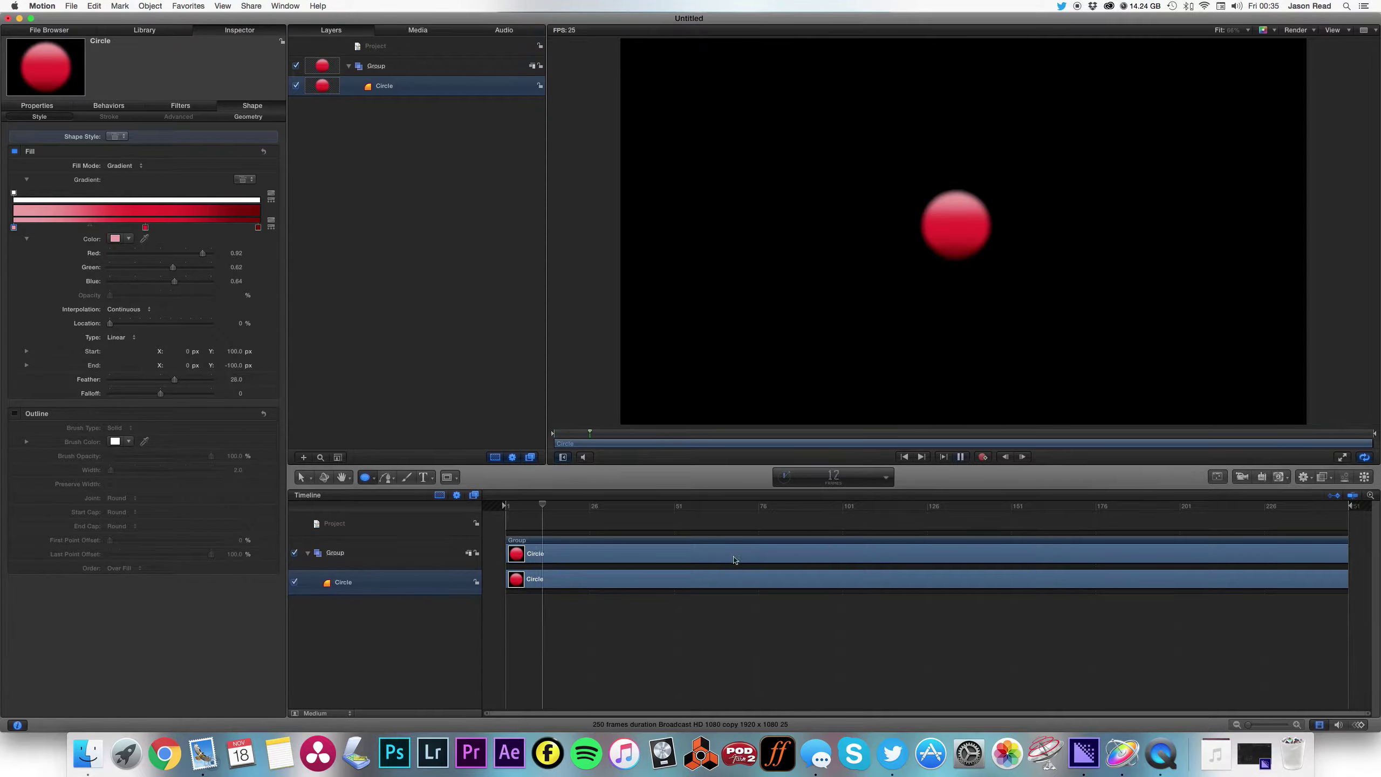
# Replicate the red circle with a Box shape, scaling the copies down to about 60%
pyautogui.click(492, 507)
pyautogui.click(1366, 478)
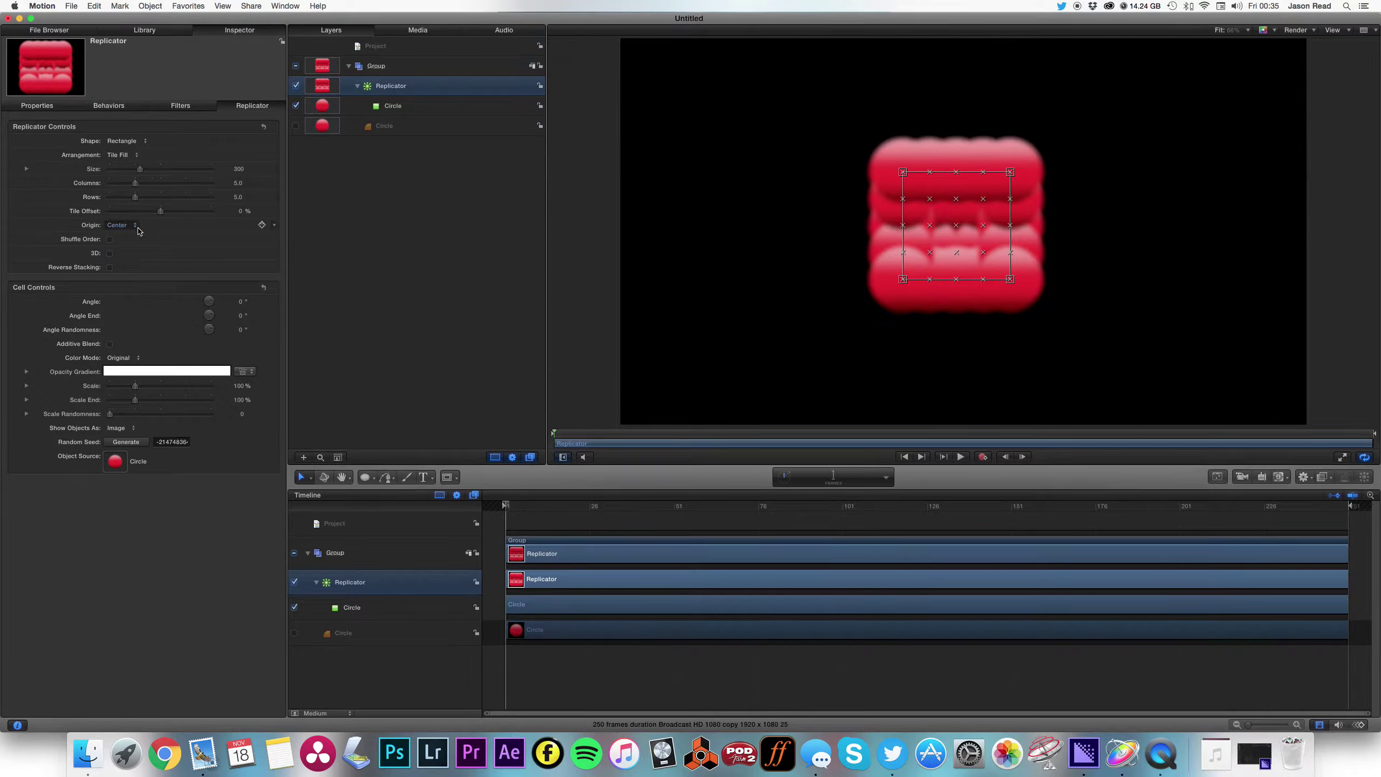
pyautogui.click(126, 141)
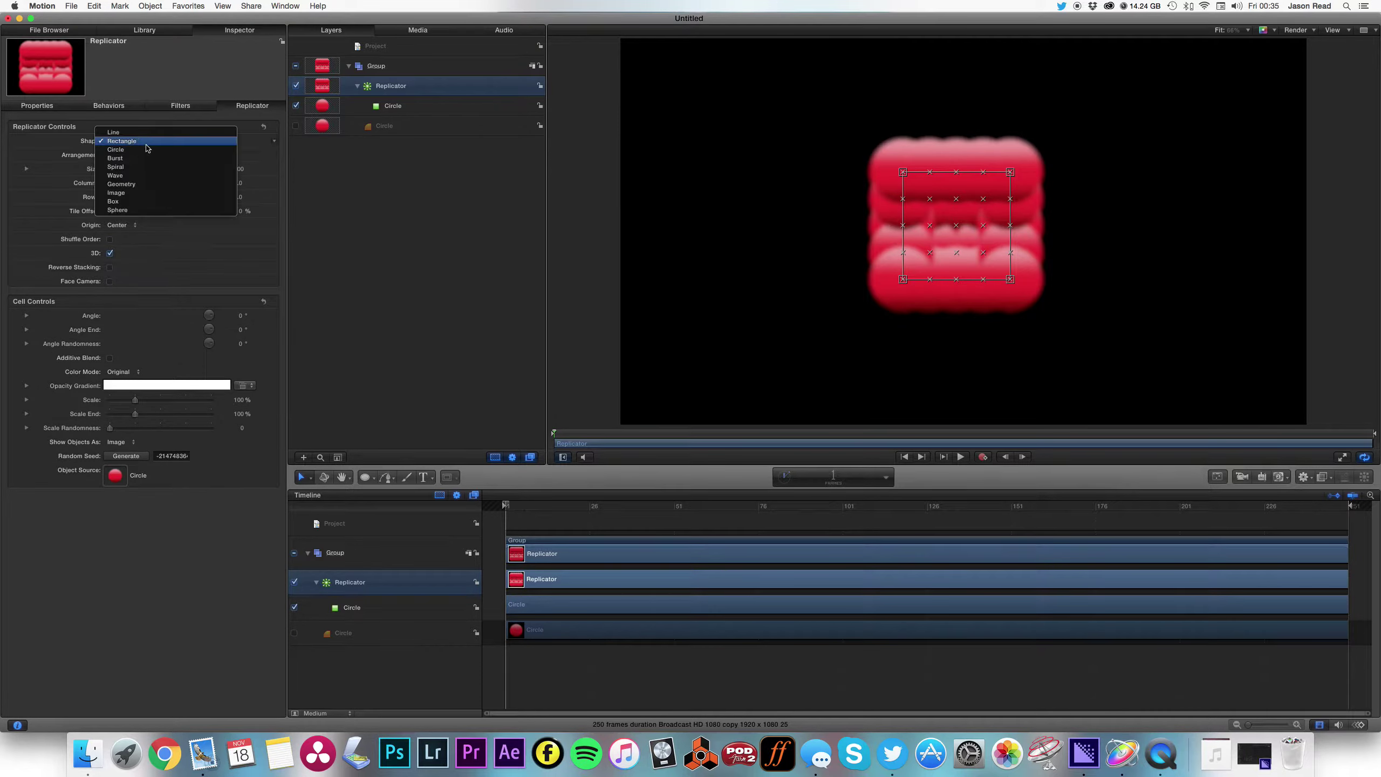
pyautogui.click(152, 201)
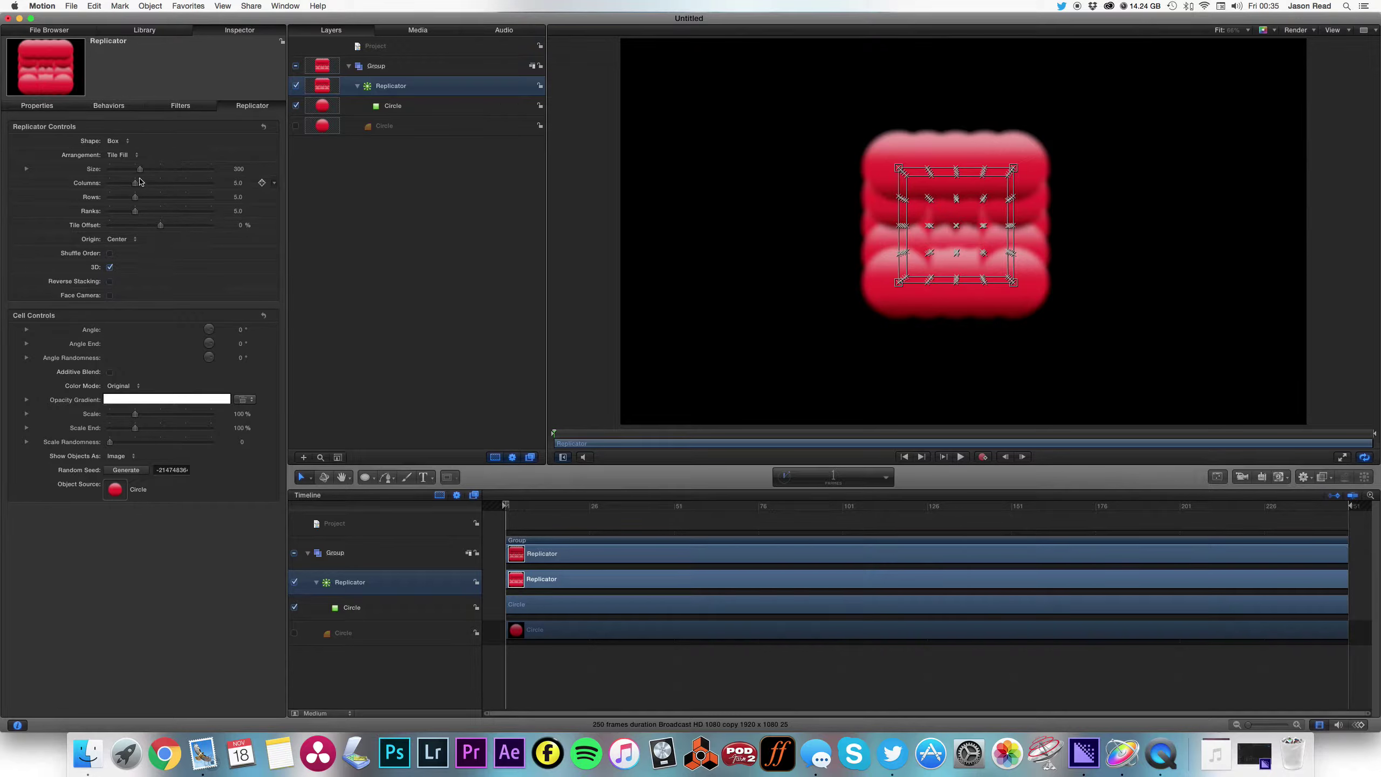
pyautogui.moveTo(141, 415); pyautogui.dragTo(125, 418)
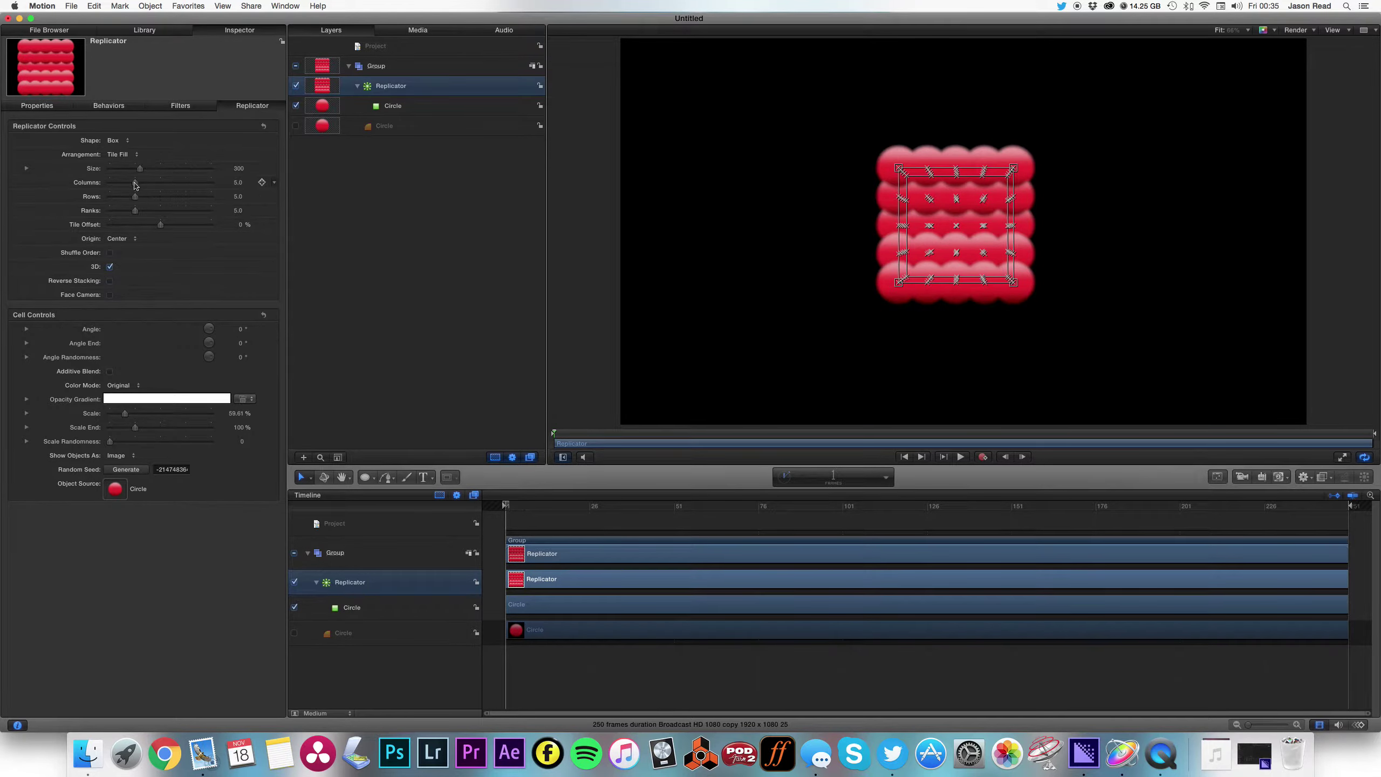
# Set the replicator to 3 columns, Random Fill with 5 points, and scale about 102%
pyautogui.moveTo(135, 186); pyautogui.dragTo(126, 197)
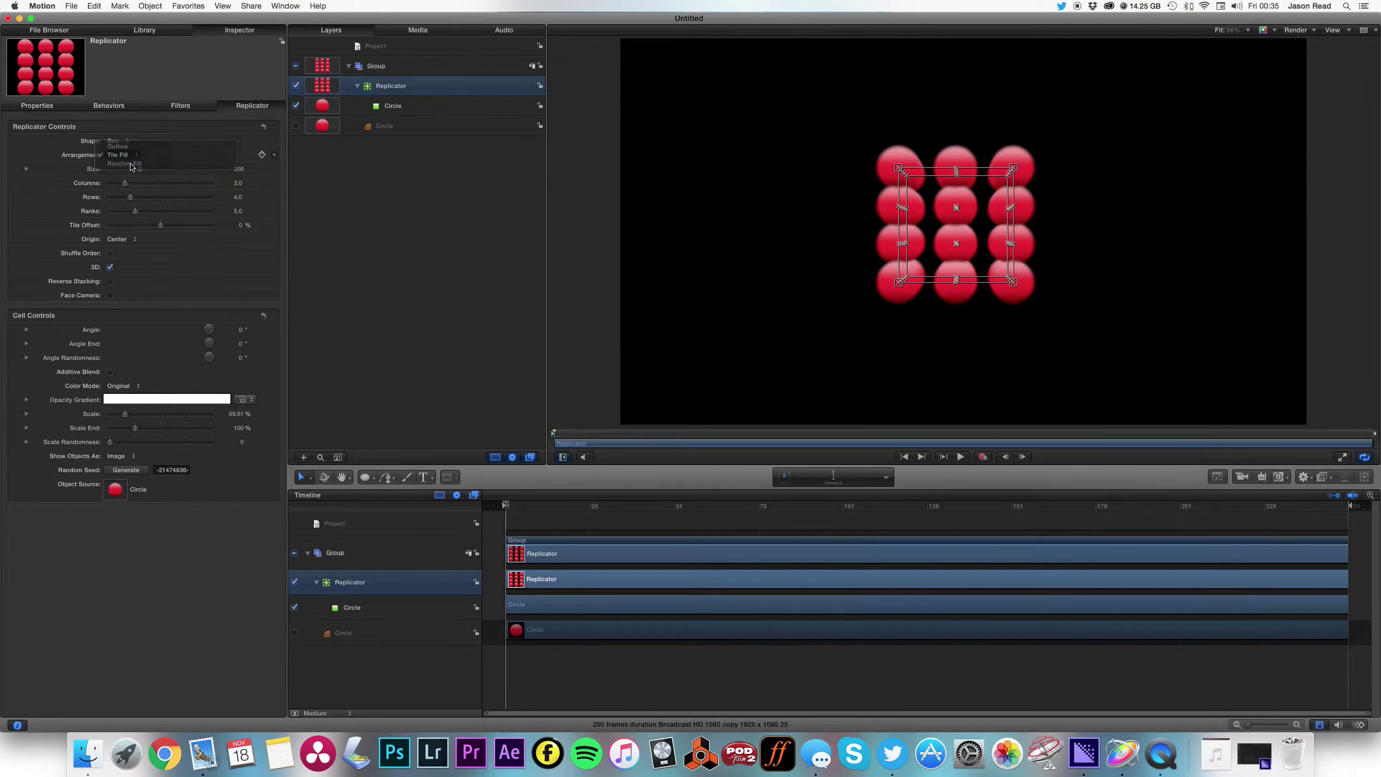
pyautogui.click(123, 155)
pyautogui.click(131, 167)
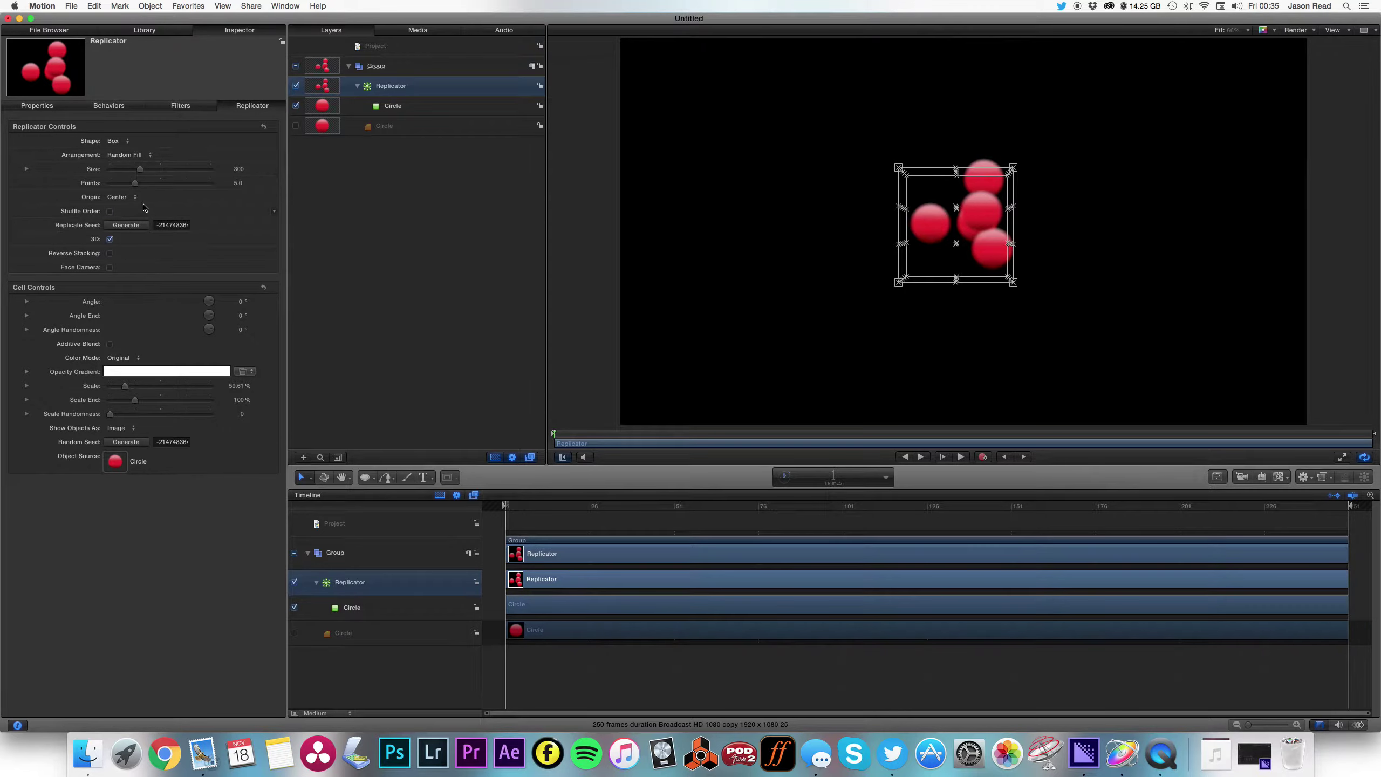
pyautogui.moveTo(136, 187)
pyautogui.mouseDown()
pyautogui.moveTo(154, 188)
pyautogui.moveTo(136, 189)
pyautogui.moveTo(130, 168)
pyautogui.mouseUp()
pyautogui.moveTo(125, 385); pyautogui.dragTo(140, 388)
# Preview the animation, then reduce the replicator's Cell Scale to about 101%
pyautogui.click(585, 657)
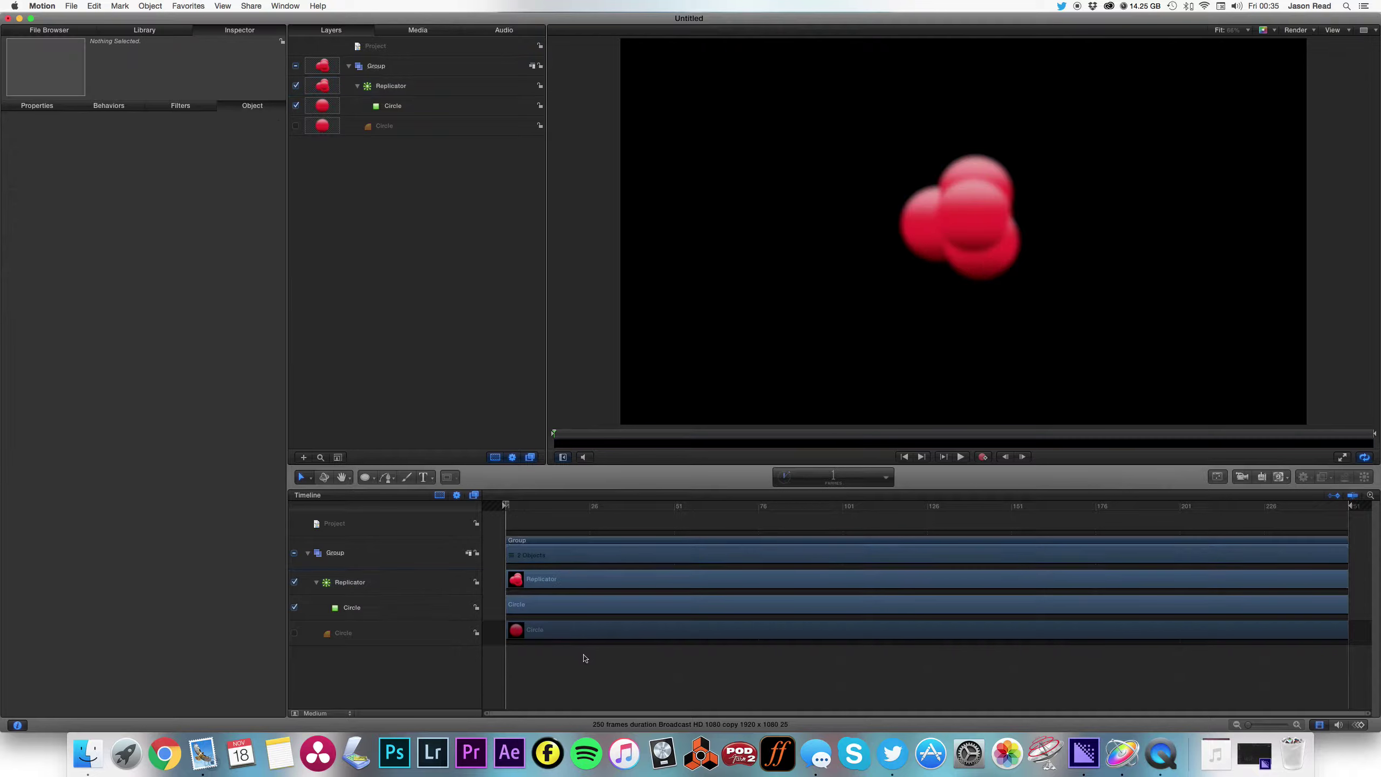
pyautogui.press('space')
pyautogui.click(505, 507)
pyautogui.click(552, 585)
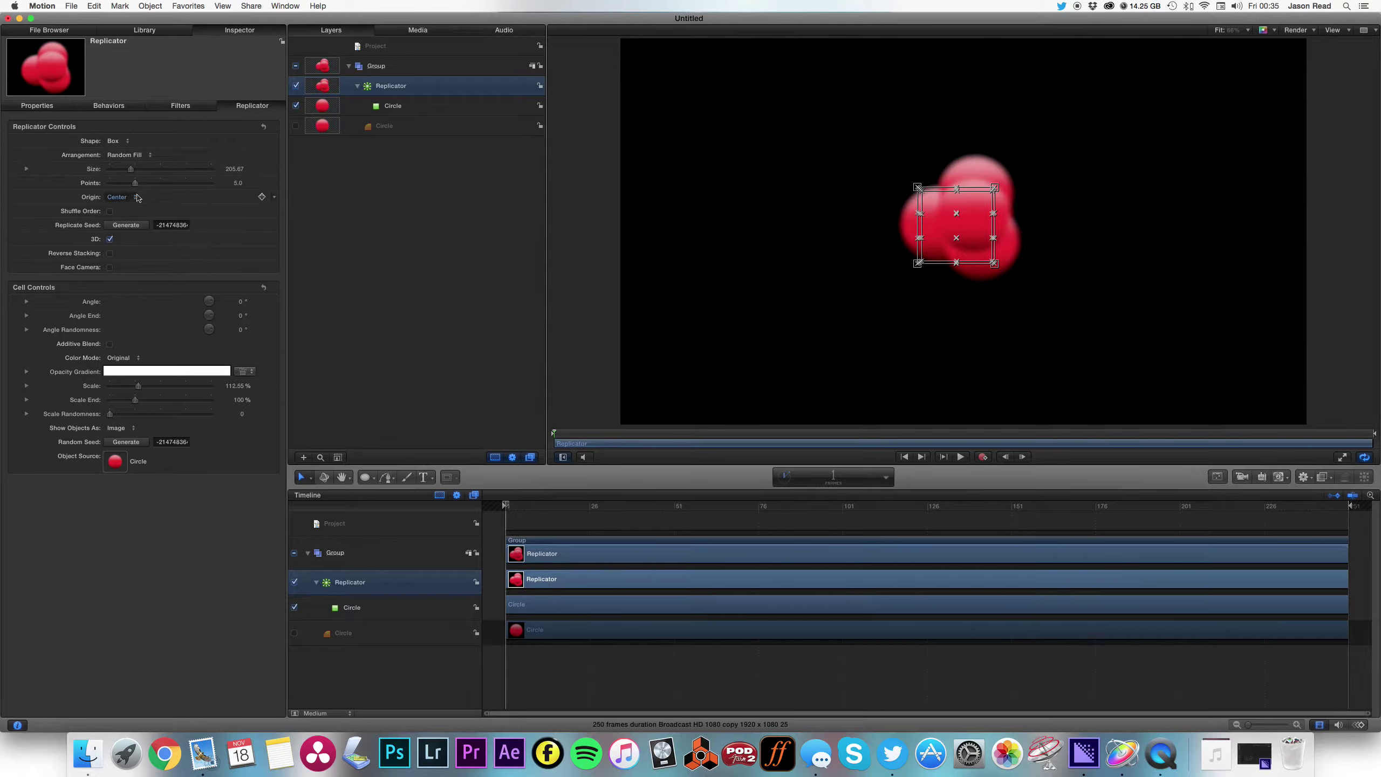
pyautogui.moveTo(137, 389); pyautogui.dragTo(136, 393)
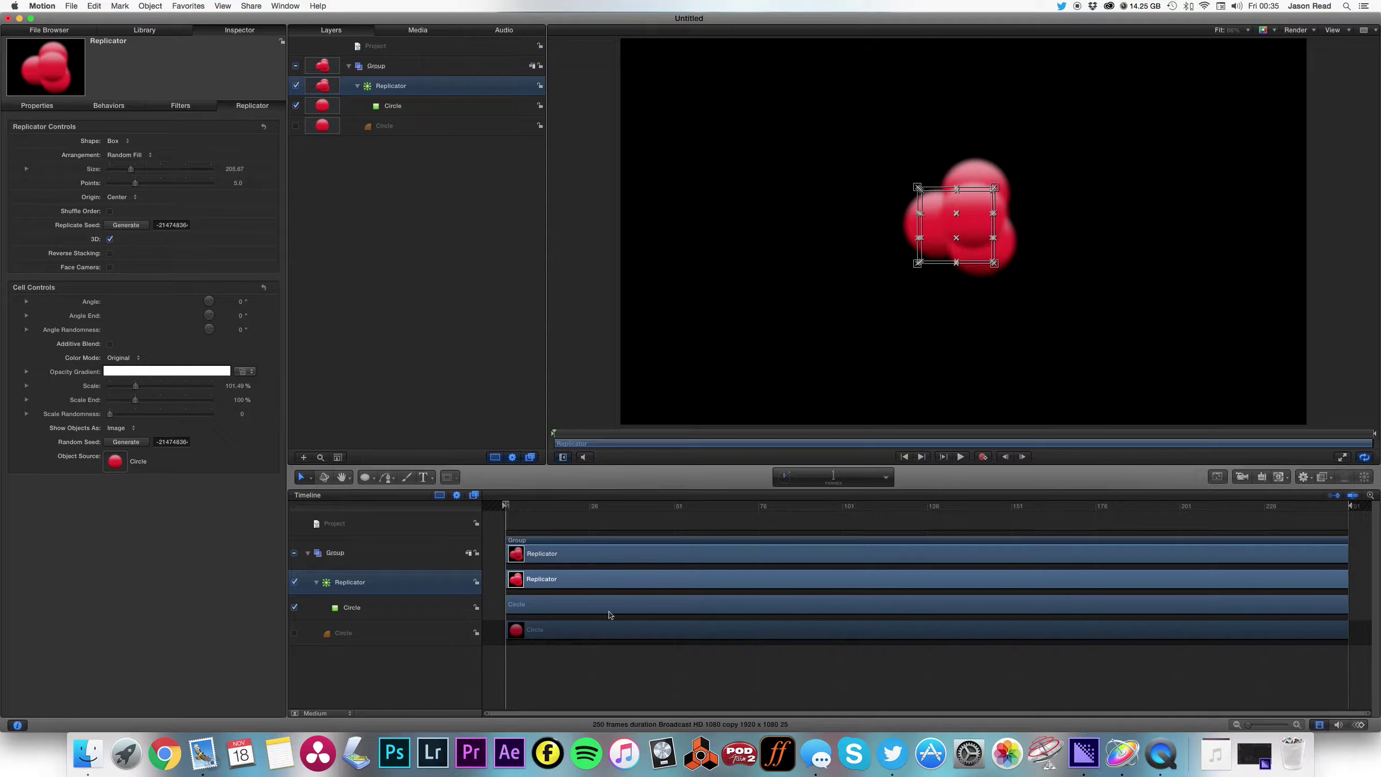
# Regenerate the Replicate Seed repeatedly until the five red balls form a tight cluster
pyautogui.click(138, 229)
pyautogui.click(139, 230)
pyautogui.click(138, 229)
pyautogui.click(138, 229)
pyautogui.click(139, 230)
pyautogui.click(139, 230)
pyautogui.click(138, 229)
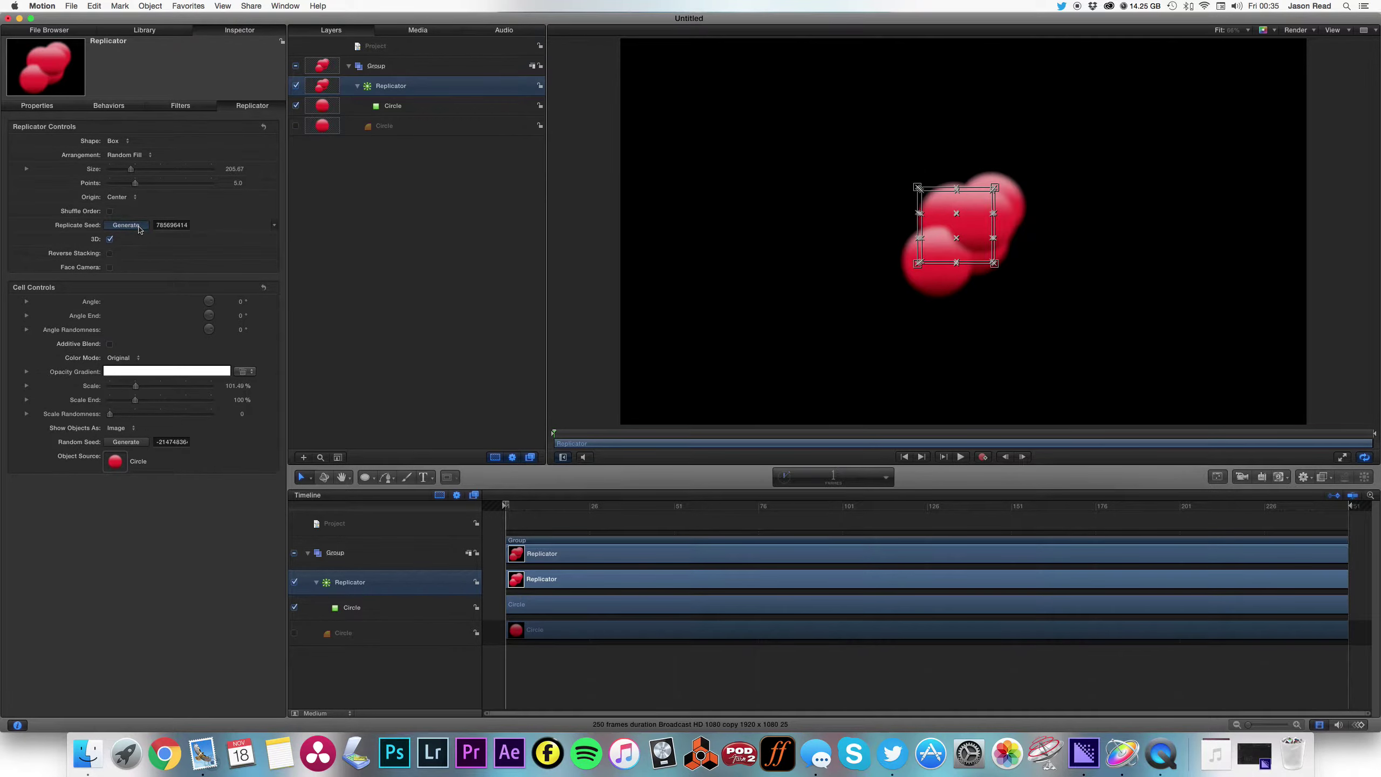
pyautogui.click(139, 230)
pyautogui.click(139, 230)
pyautogui.click(139, 229)
pyautogui.click(139, 229)
pyautogui.click(138, 229)
pyautogui.click(139, 229)
pyautogui.click(139, 229)
pyautogui.click(138, 229)
pyautogui.click(138, 229)
pyautogui.click(139, 230)
pyautogui.click(138, 230)
pyautogui.click(138, 230)
pyautogui.click(139, 229)
pyautogui.click(139, 229)
pyautogui.click(139, 230)
pyautogui.click(139, 229)
pyautogui.click(139, 229)
pyautogui.click(138, 229)
pyautogui.click(138, 229)
pyautogui.click(139, 229)
pyautogui.click(138, 230)
pyautogui.click(139, 229)
pyautogui.click(138, 229)
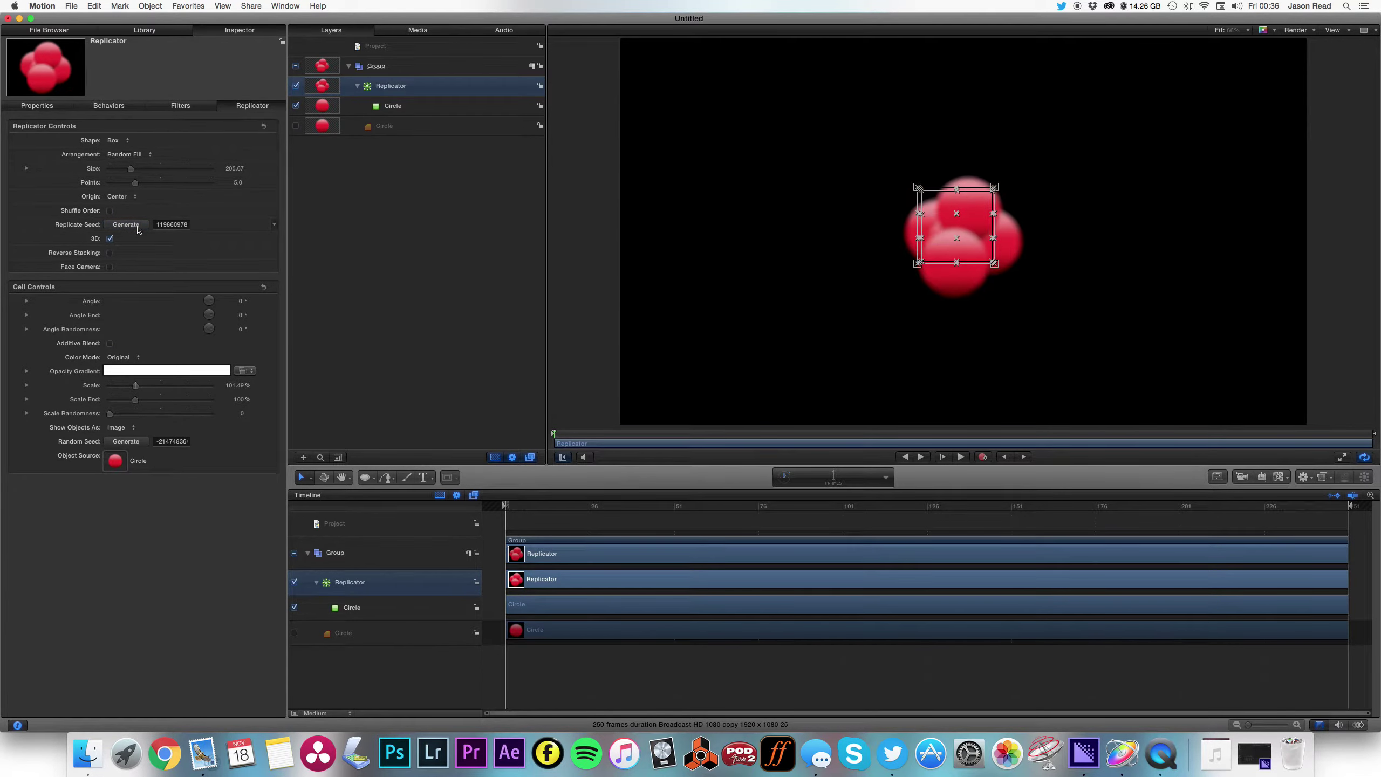
# Drag the Randomize parameter behavior from the Library onto the replicator's Circle layer
pyautogui.click(793, 677)
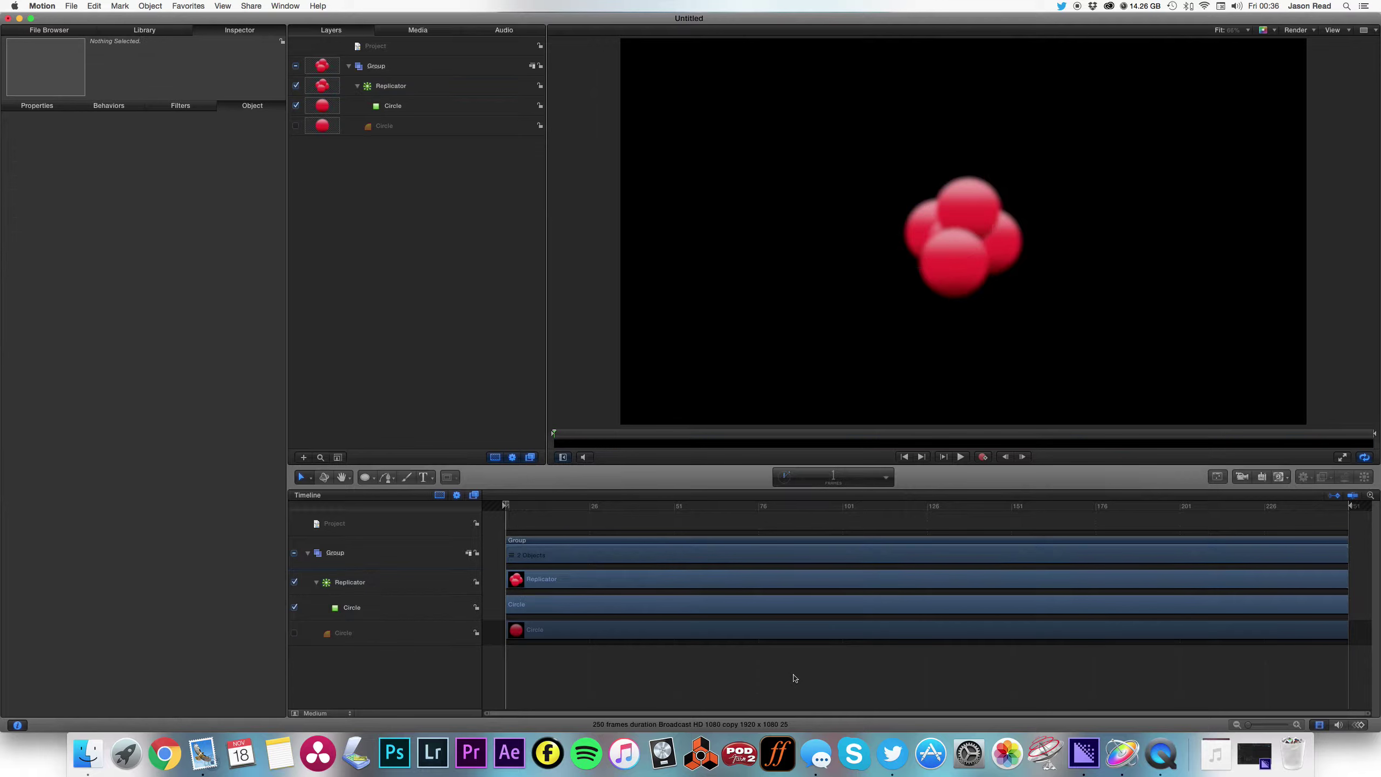
pyautogui.moveTo(541, 502); pyautogui.dragTo(493, 499)
pyautogui.click(392, 106)
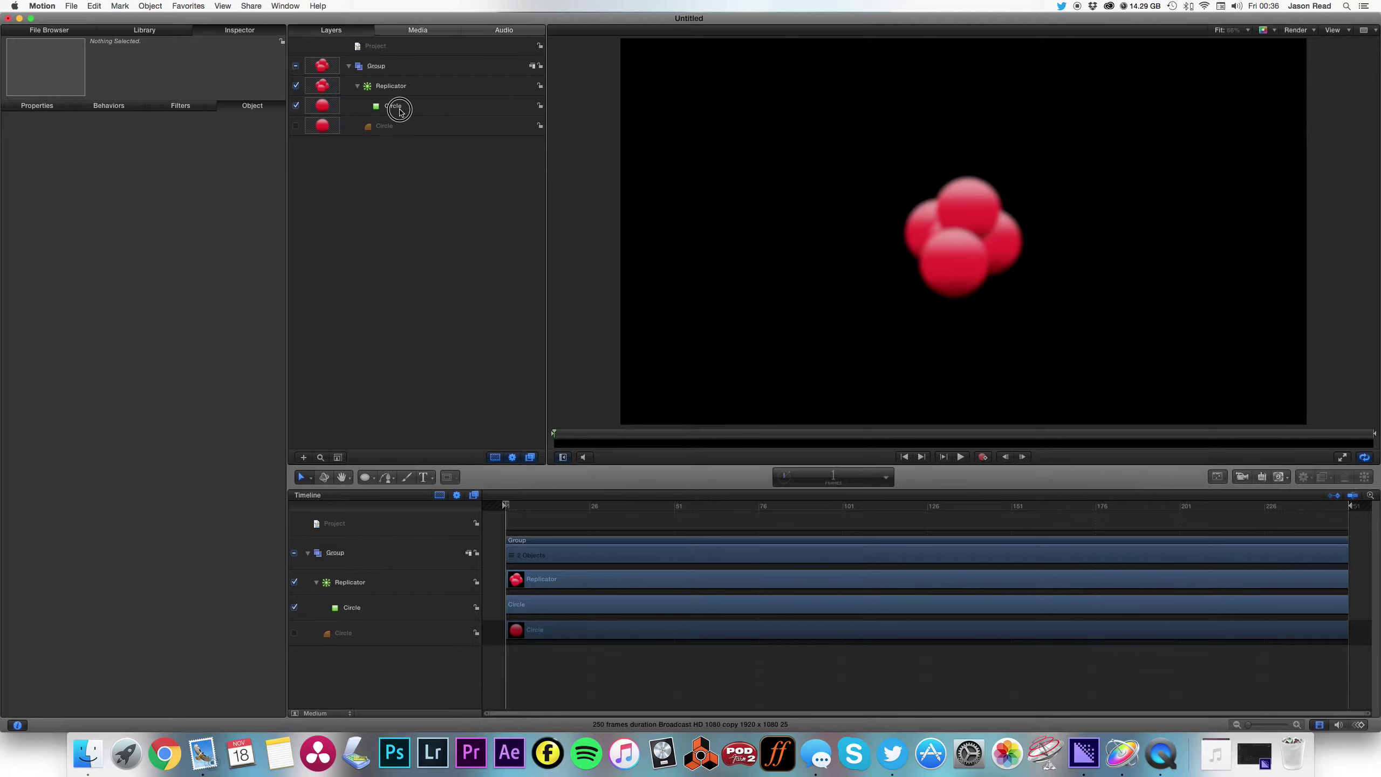
pyautogui.click(154, 34)
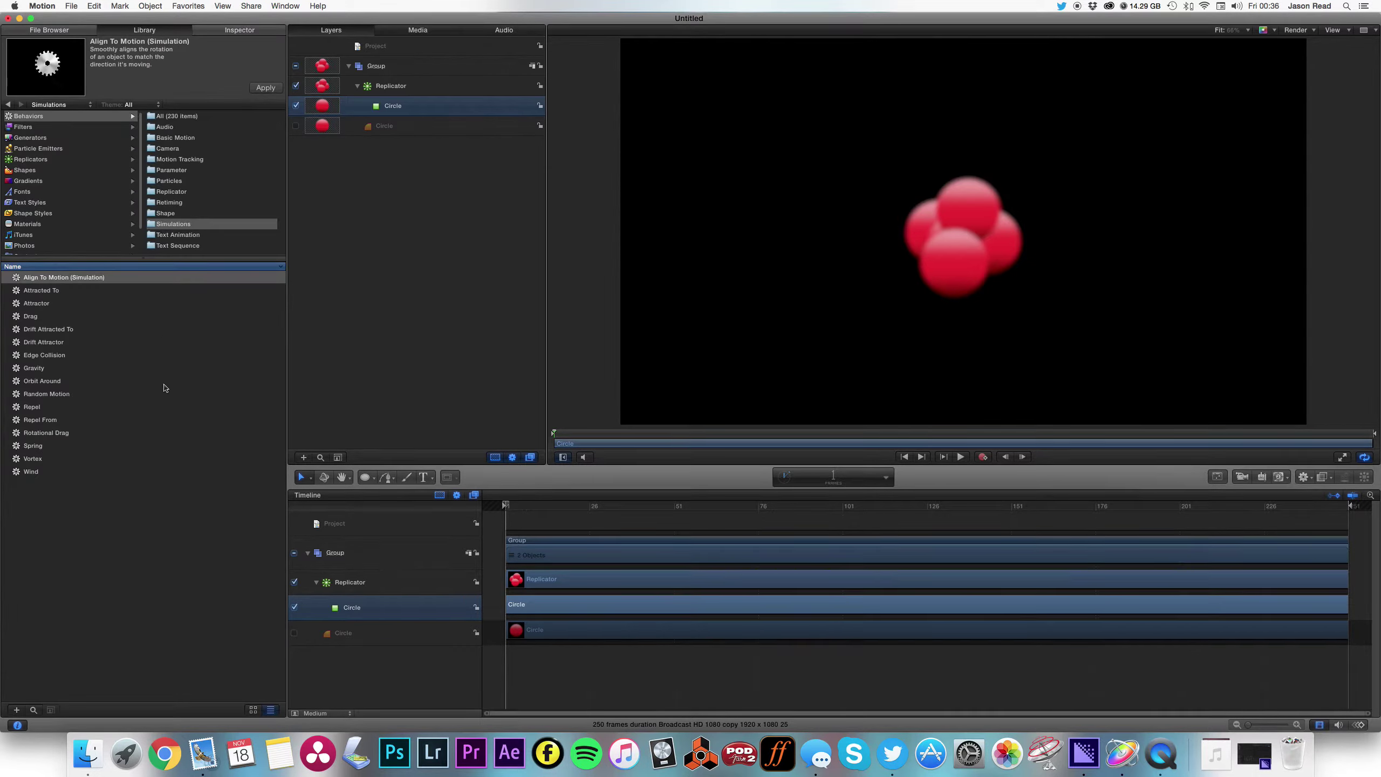
pyautogui.click(182, 171)
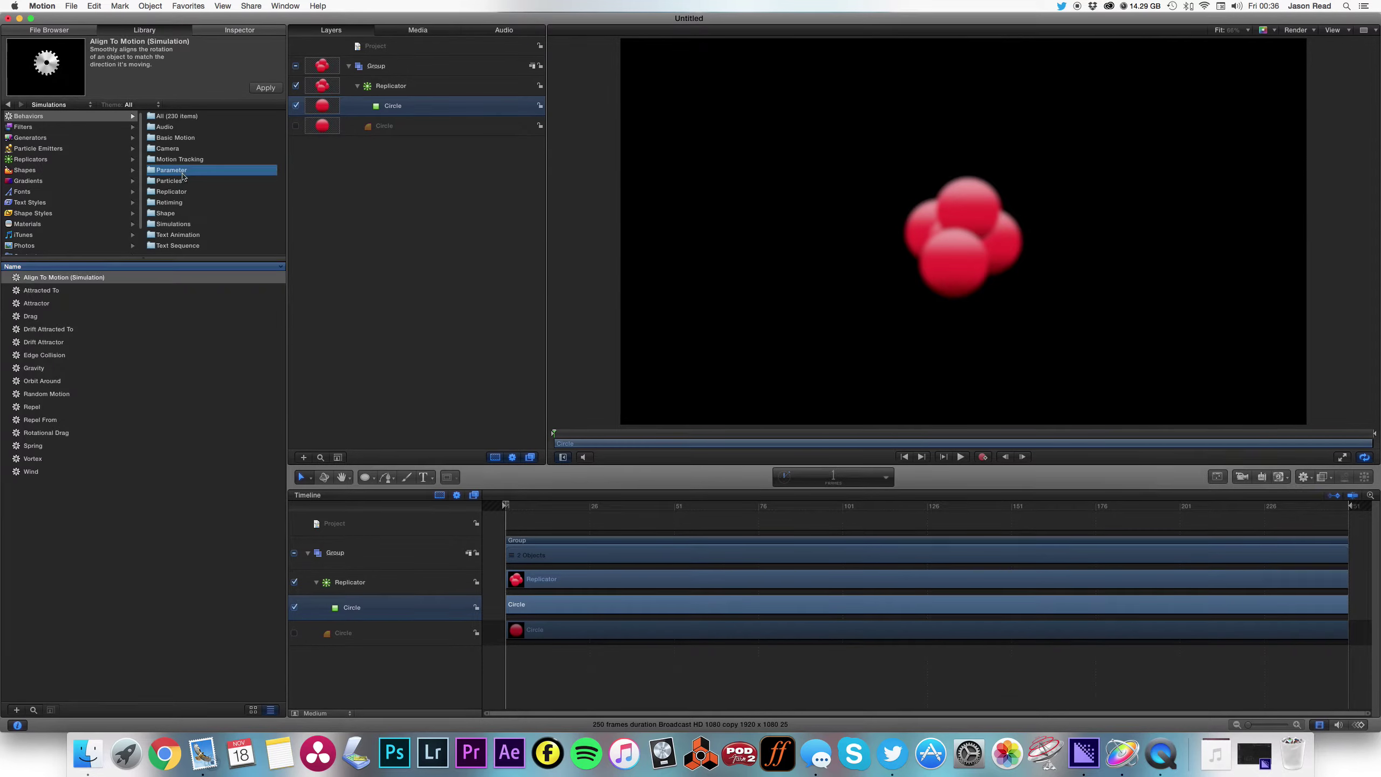
pyautogui.moveTo(46, 434); pyautogui.dragTo(392, 107)
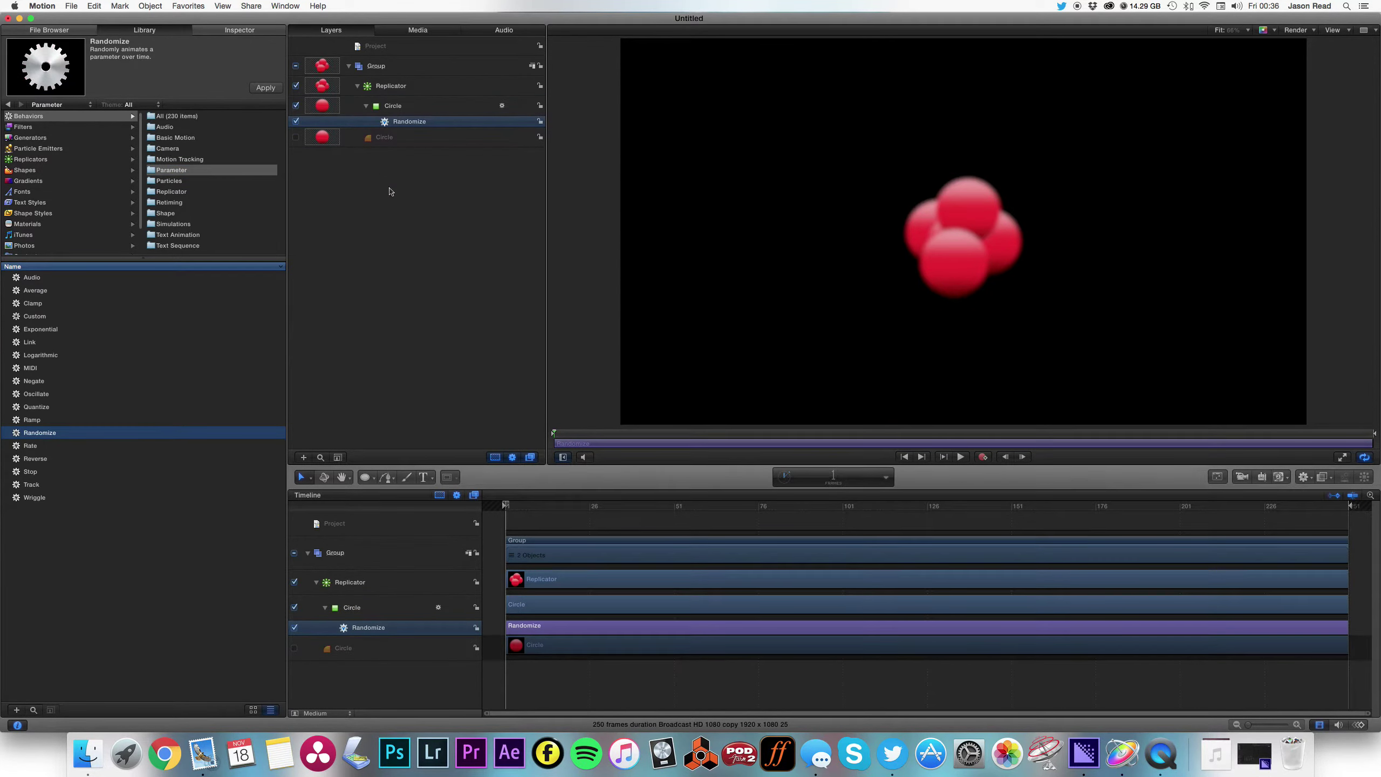
# Set Randomize's Apply To to Object > Jitter and play to preview
pyautogui.click(239, 30)
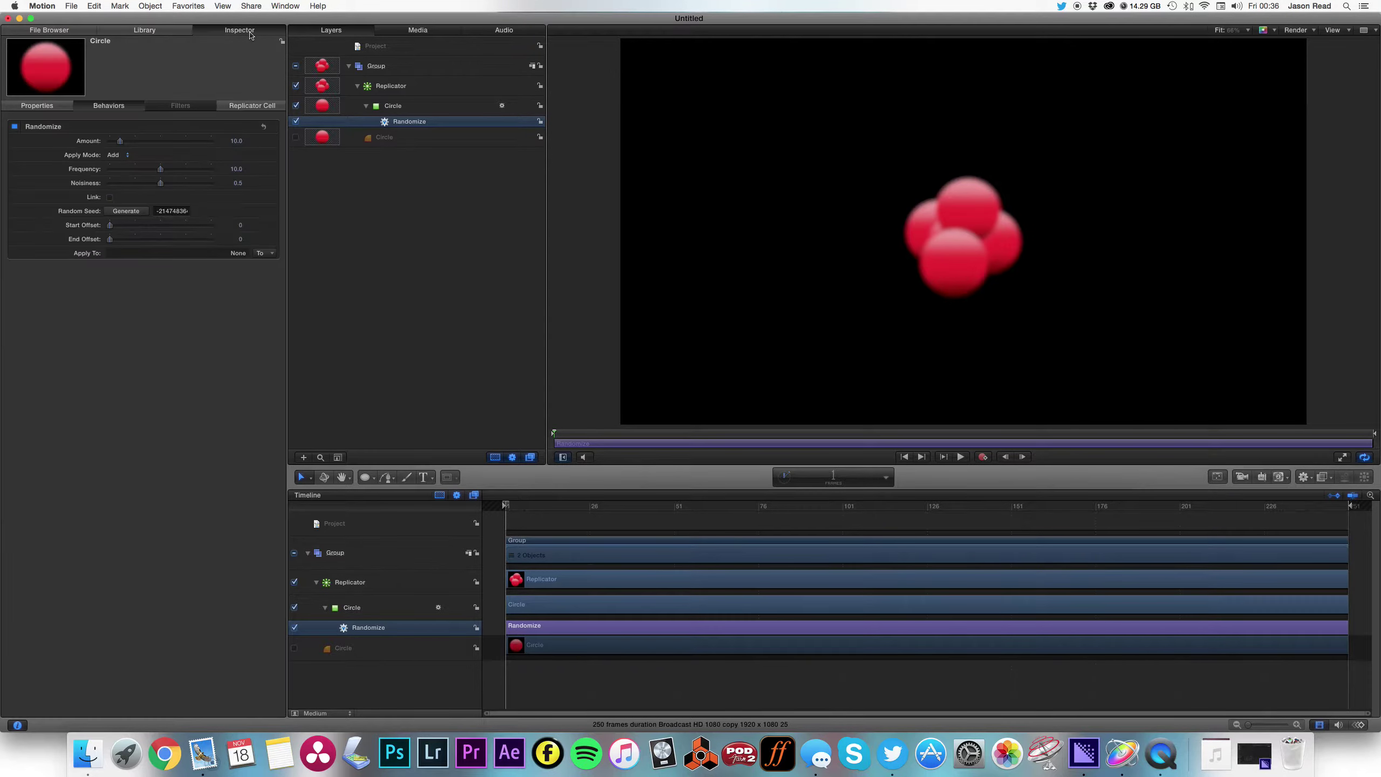
pyautogui.moveTo(120, 142); pyautogui.dragTo(127, 140)
pyautogui.click(274, 255)
pyautogui.moveTo(285, 268)
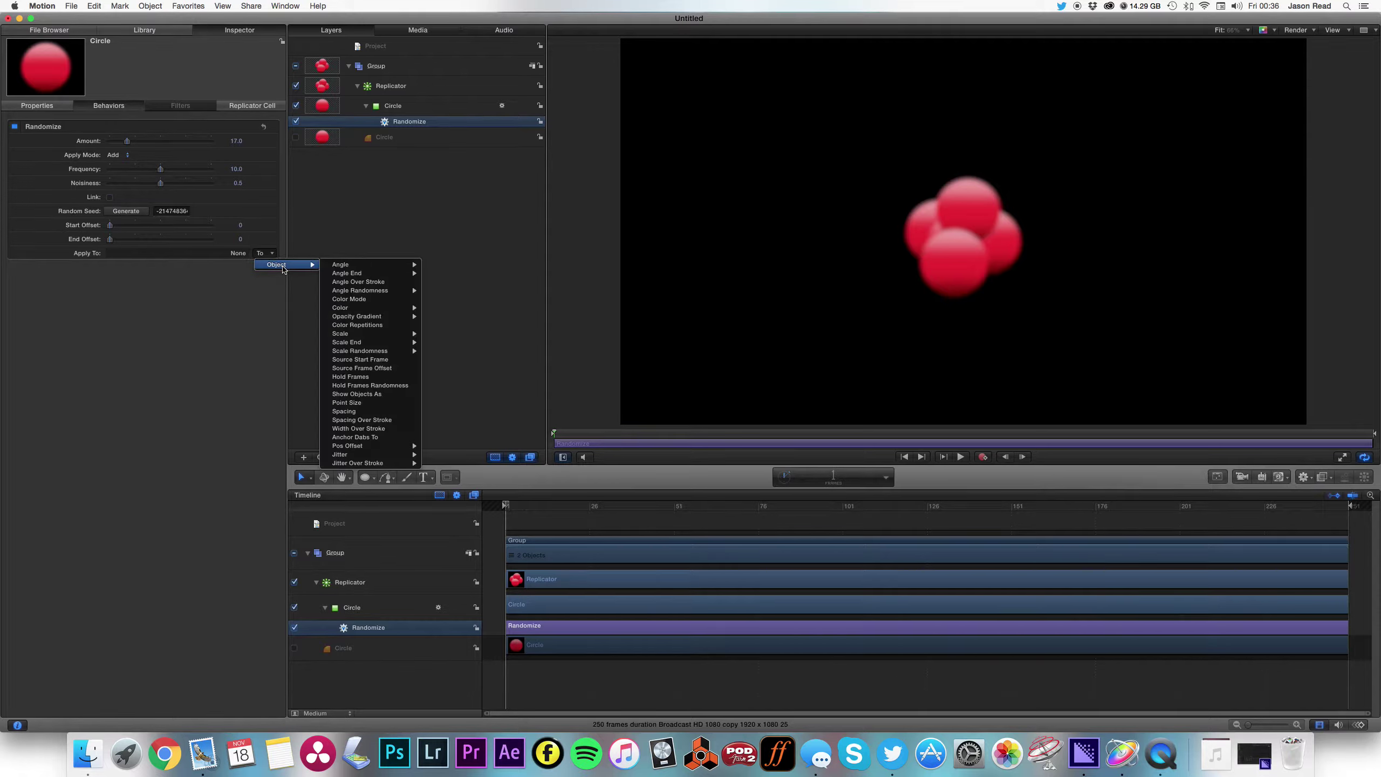
pyautogui.moveTo(396, 455)
pyautogui.click(438, 455)
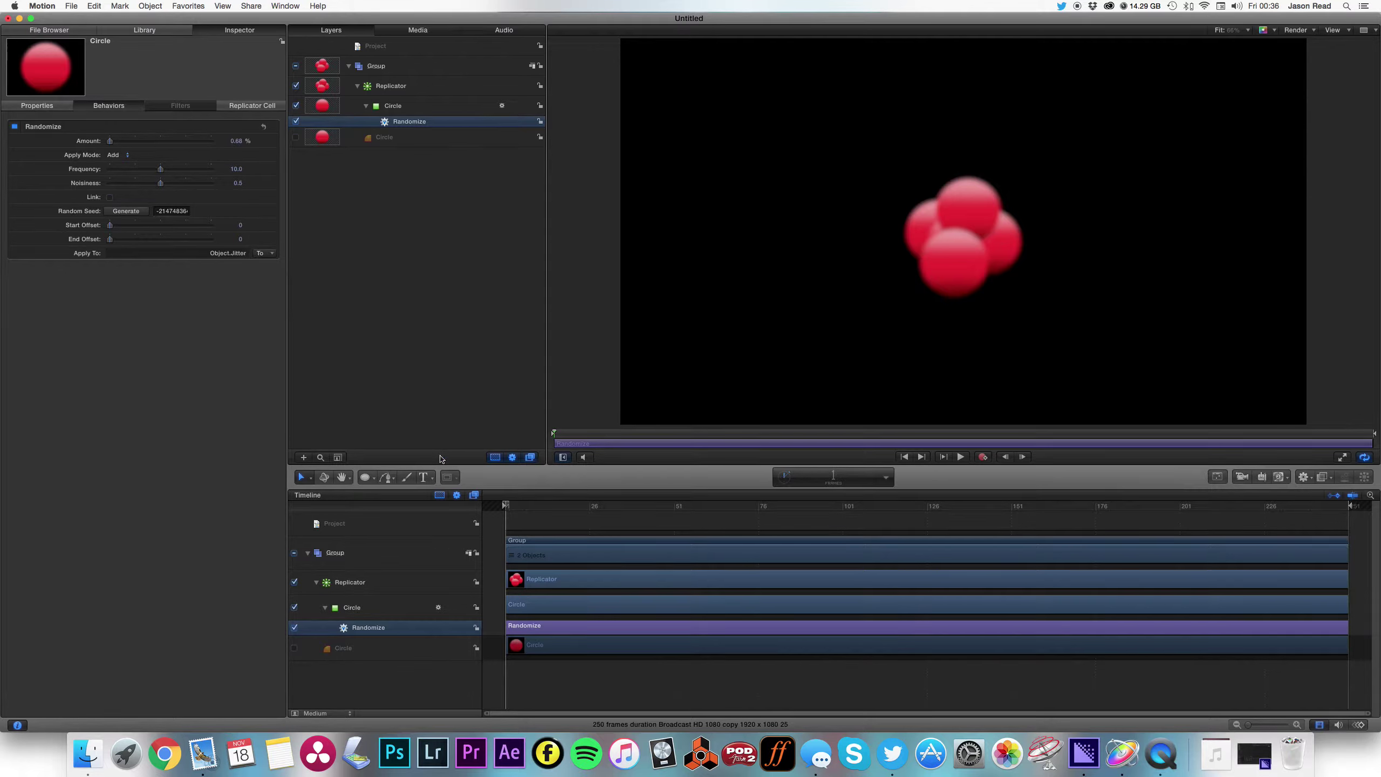
pyautogui.press('space')
# Raise the Randomize Amount to about 311% and Frequency to 16, preview, then rewind
pyautogui.moveTo(118, 143); pyautogui.dragTo(272, 145)
pyautogui.click(234, 142)
pyautogui.moveTo(160, 169); pyautogui.dragTo(200, 187)
pyautogui.press('space')
pyautogui.moveTo(233, 141); pyautogui.dragTo(233, 140)
pyautogui.press('space')
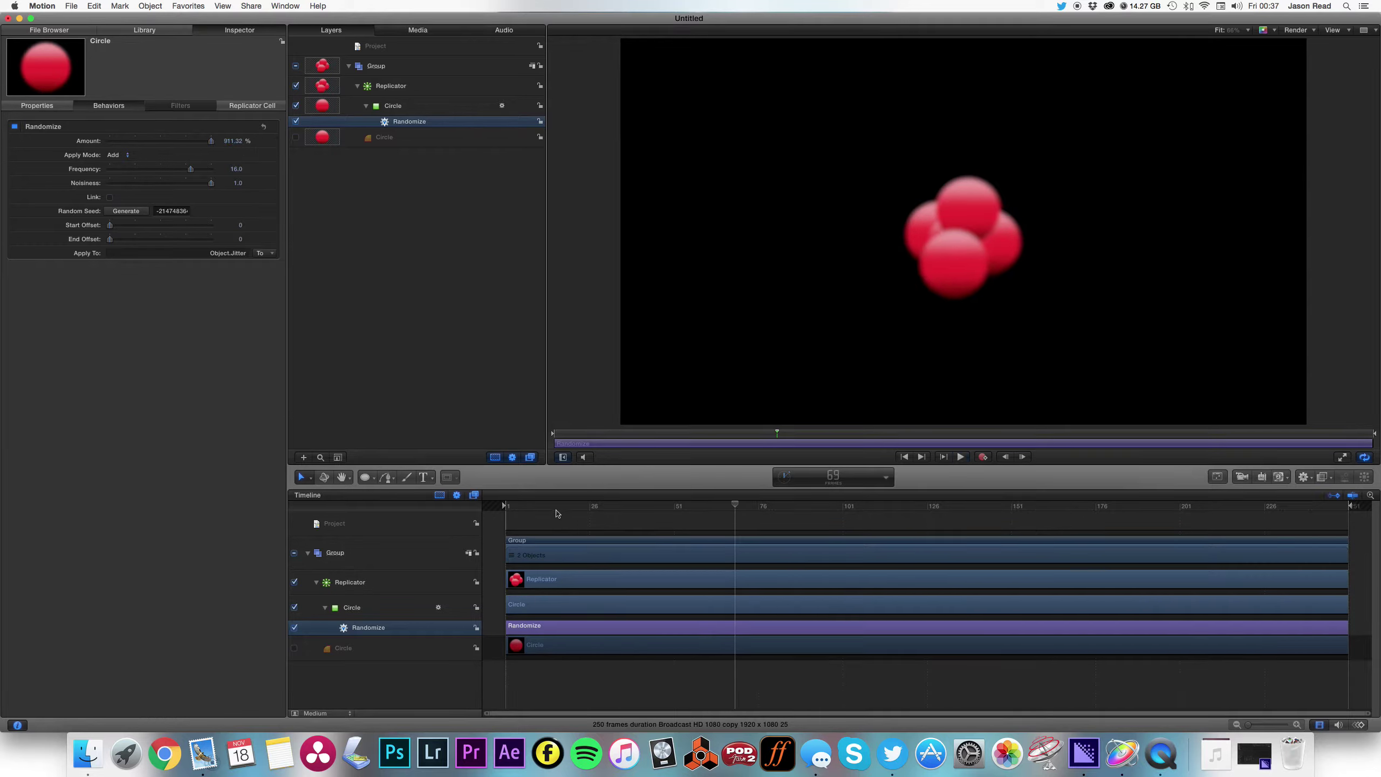
pyautogui.moveTo(556, 511); pyautogui.dragTo(502, 506)
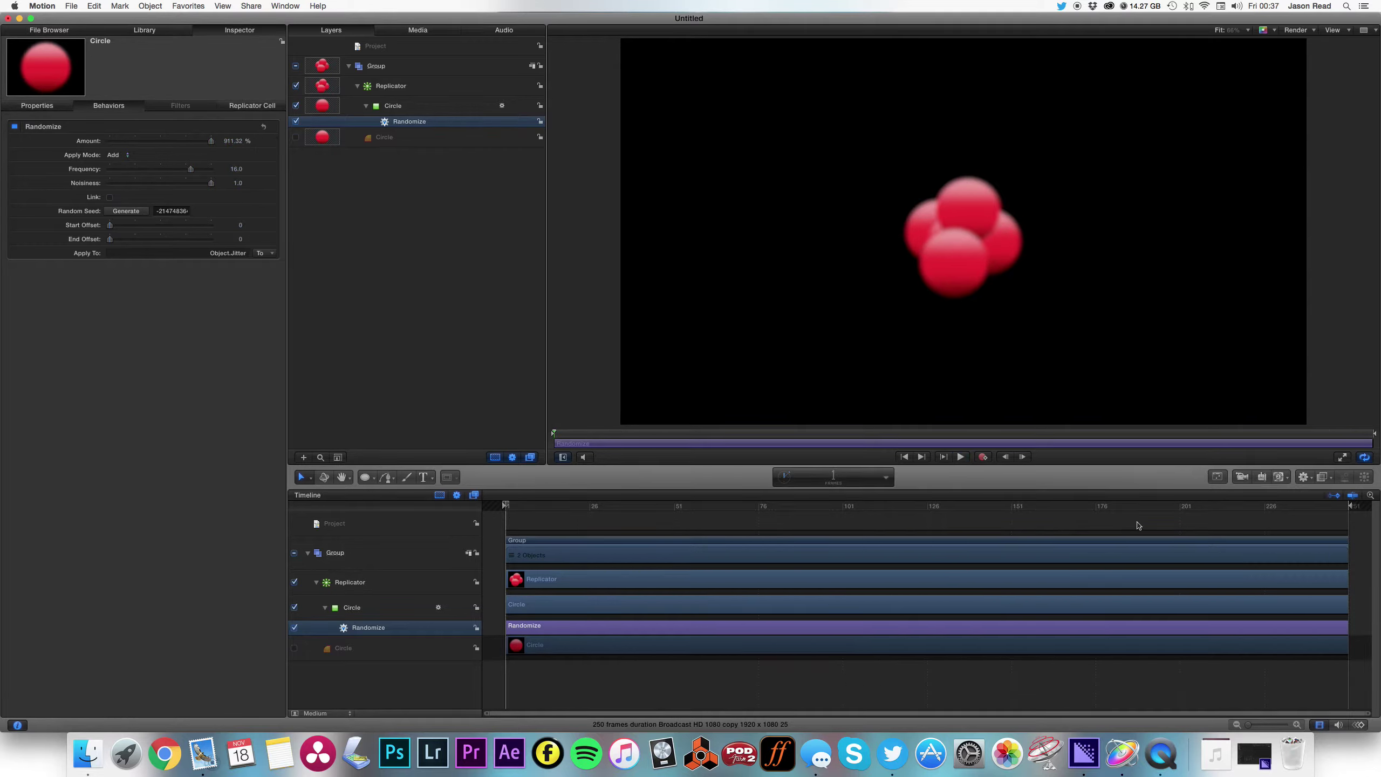
# Collapse the group in the timeline and Layers list, rename it 'Nucleus' and lock it
pyautogui.click(308, 555)
pyautogui.click(393, 177)
pyautogui.click(348, 66)
pyautogui.click(376, 67)
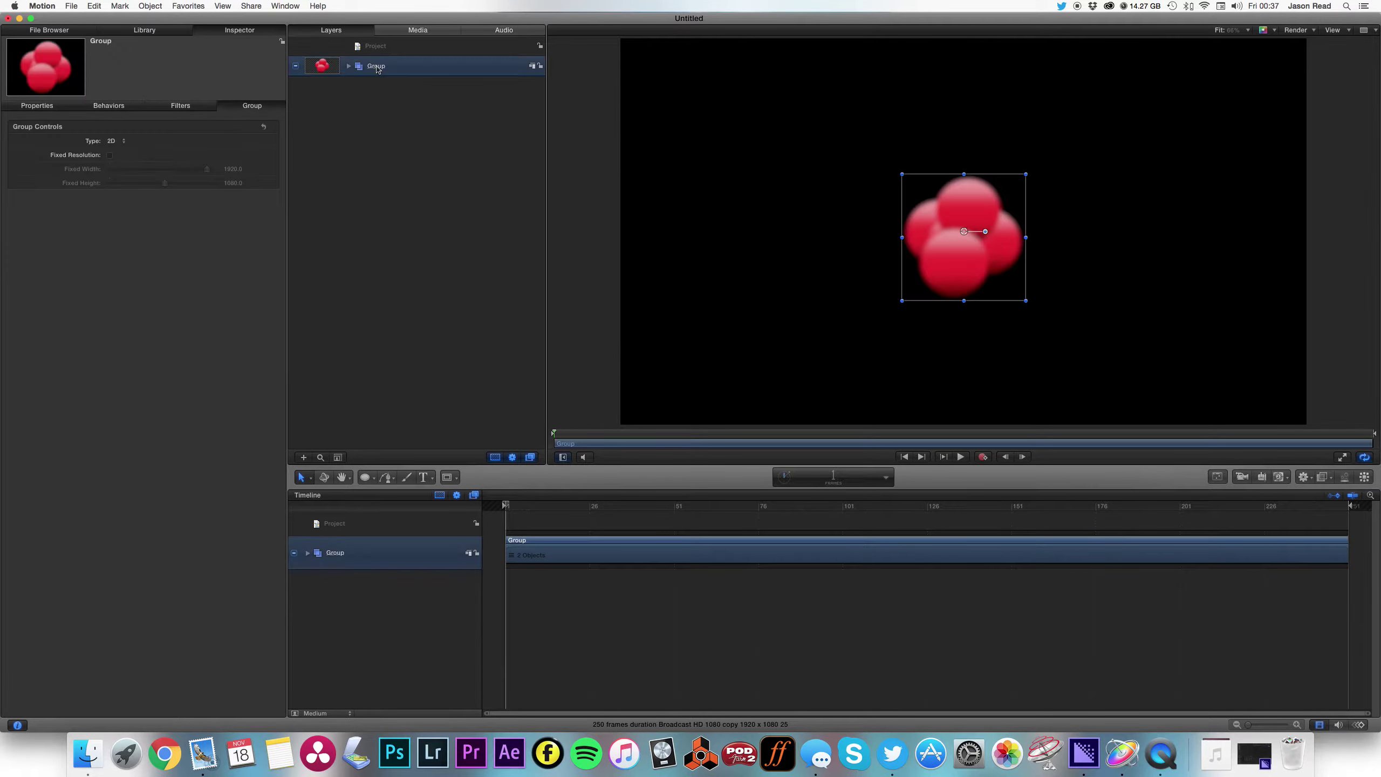
pyautogui.doubleClick(376, 66)
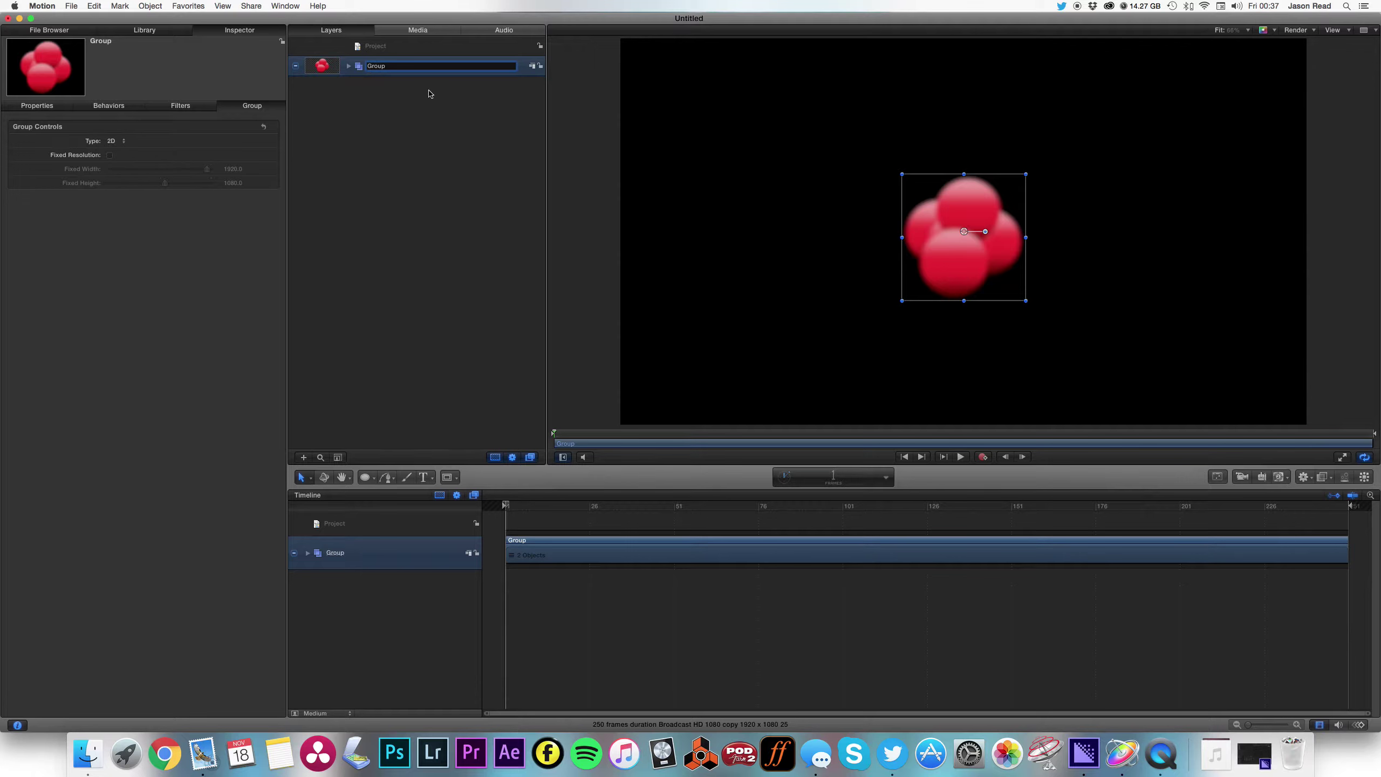
pyautogui.write('Nucleus')
pyautogui.click(342, 131)
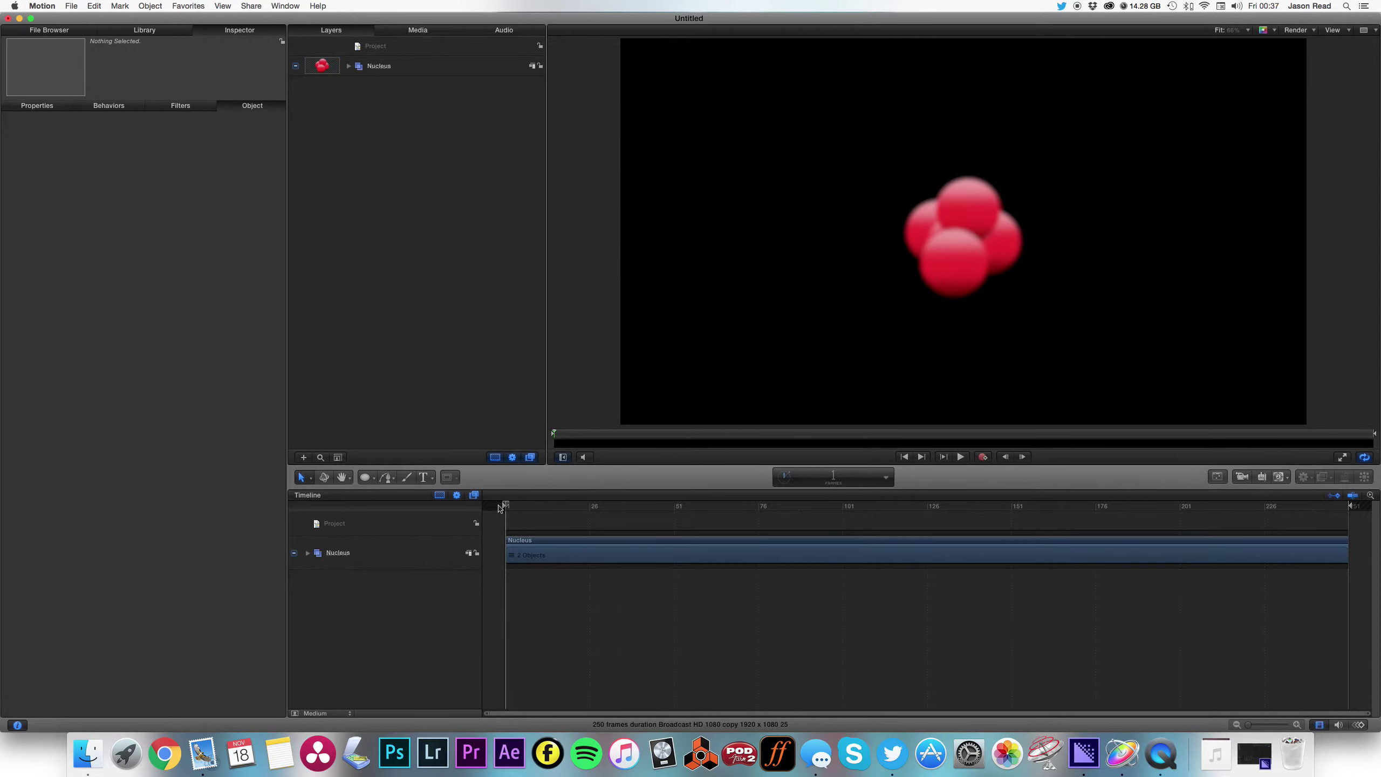
pyautogui.click(541, 66)
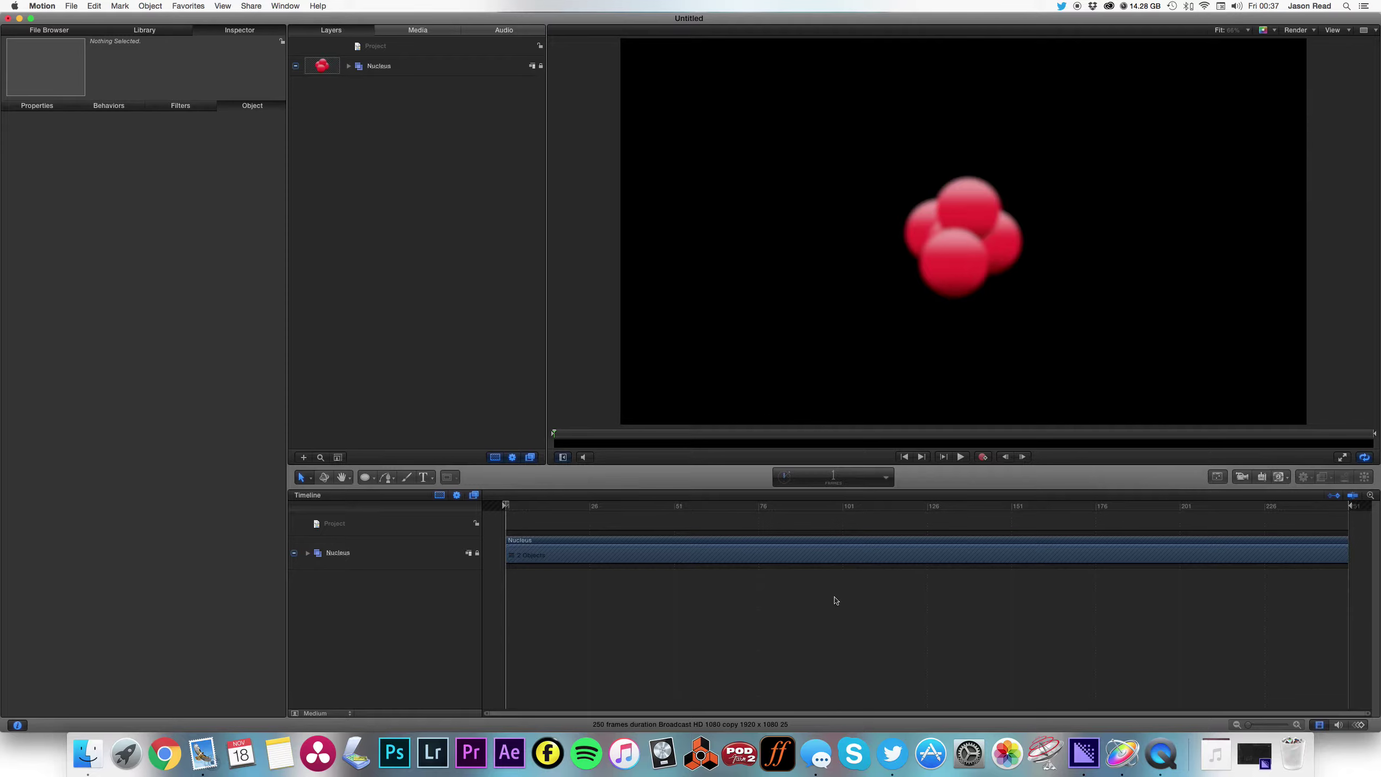
# Create a new group and draw a small circle left of the nucleus
pyautogui.click(371, 483)
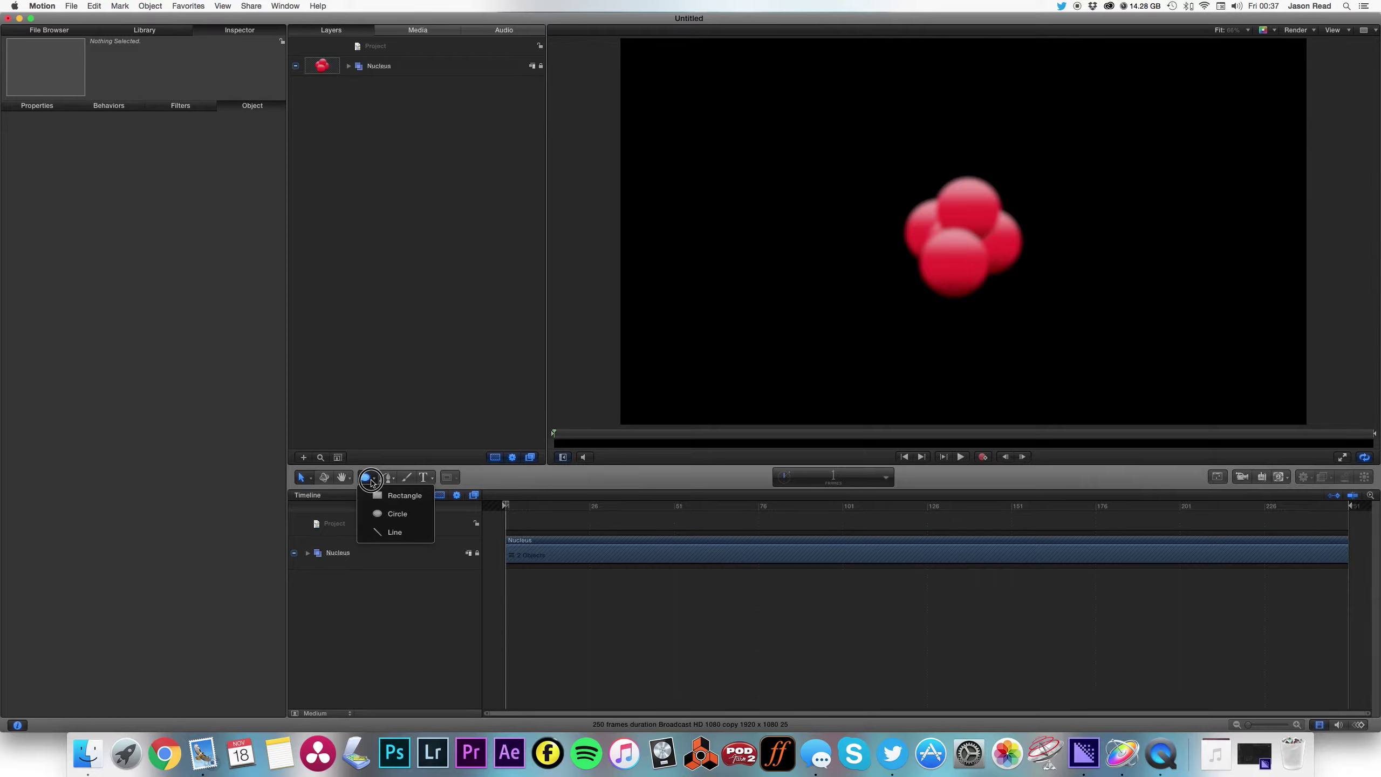
pyautogui.click(389, 508)
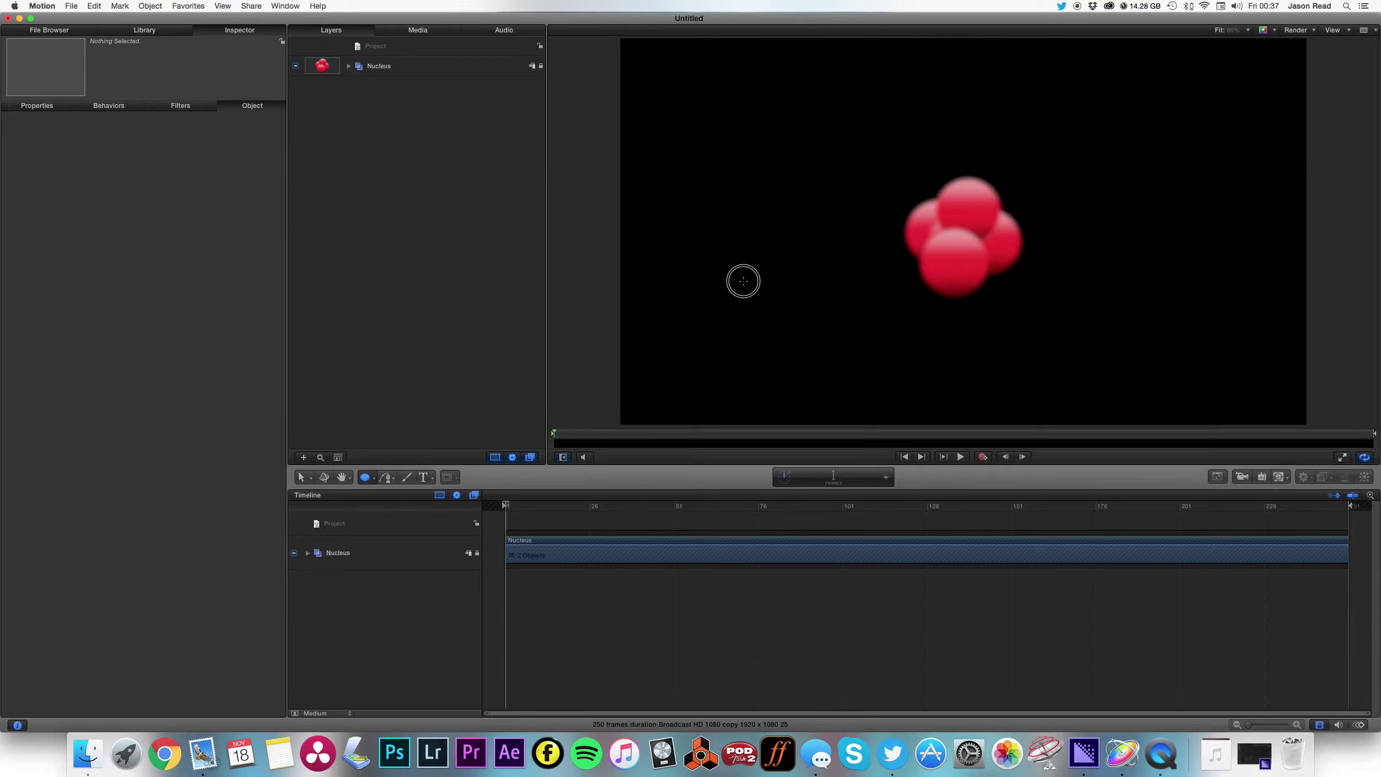
pyautogui.click(150, 5)
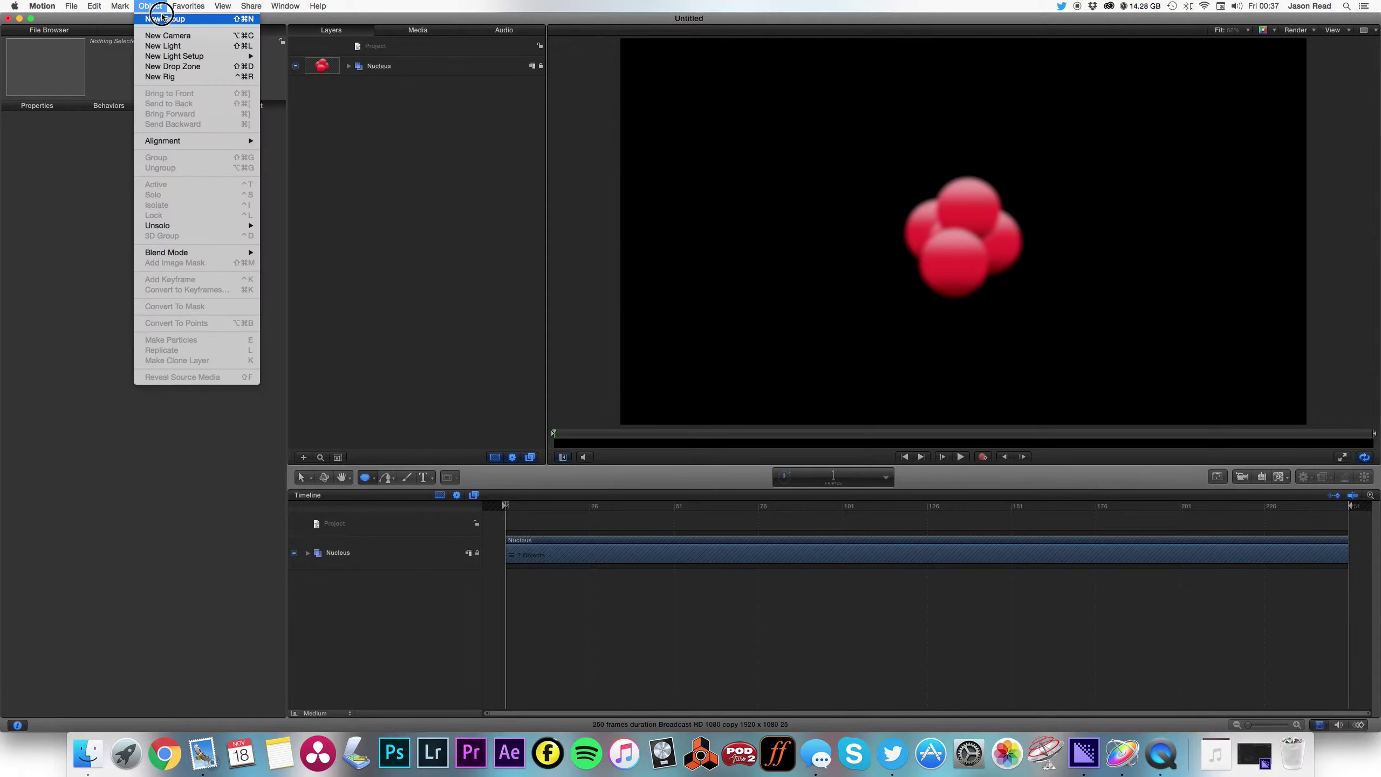
pyautogui.click(162, 18)
pyautogui.moveTo(707, 245); pyautogui.dragTo(732, 269)
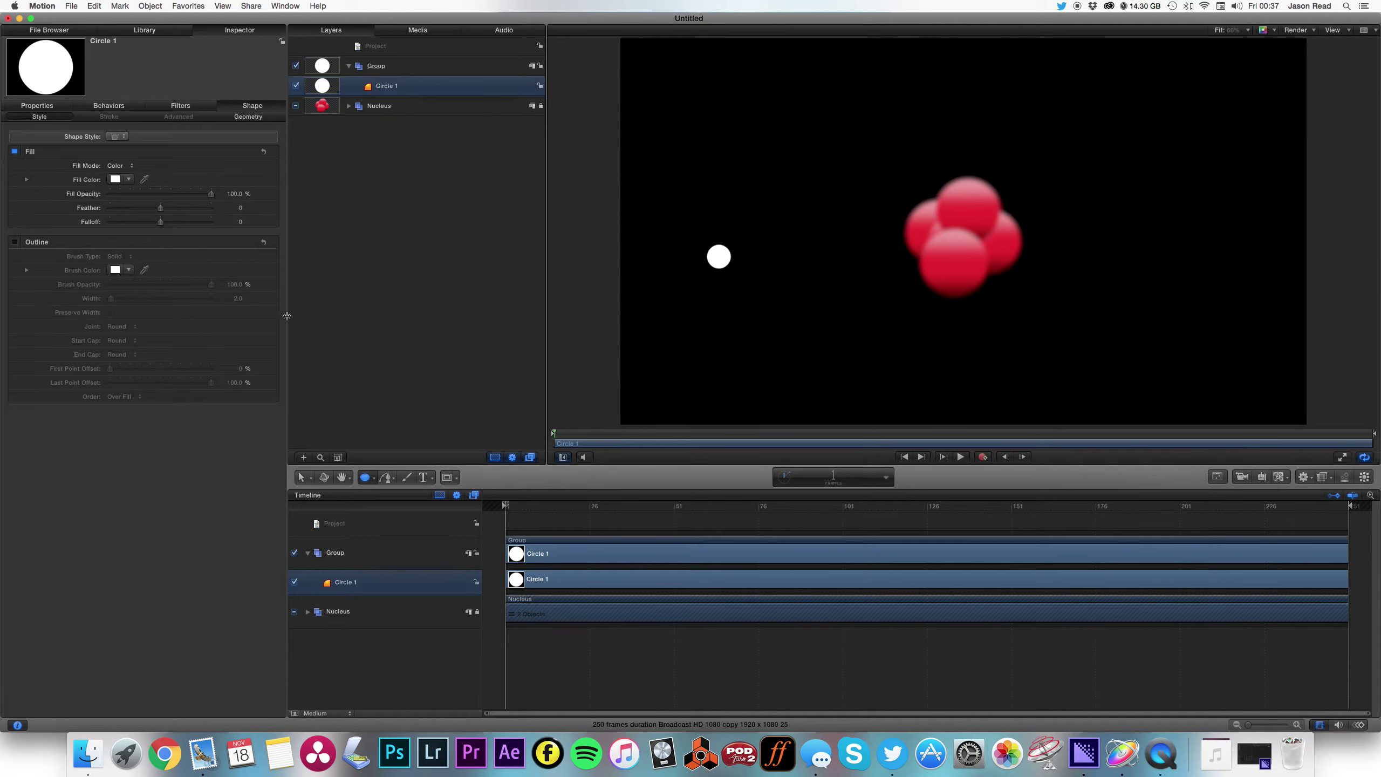
# Fill the new circle yellow and set its Feather to about 40
pyautogui.click(116, 180)
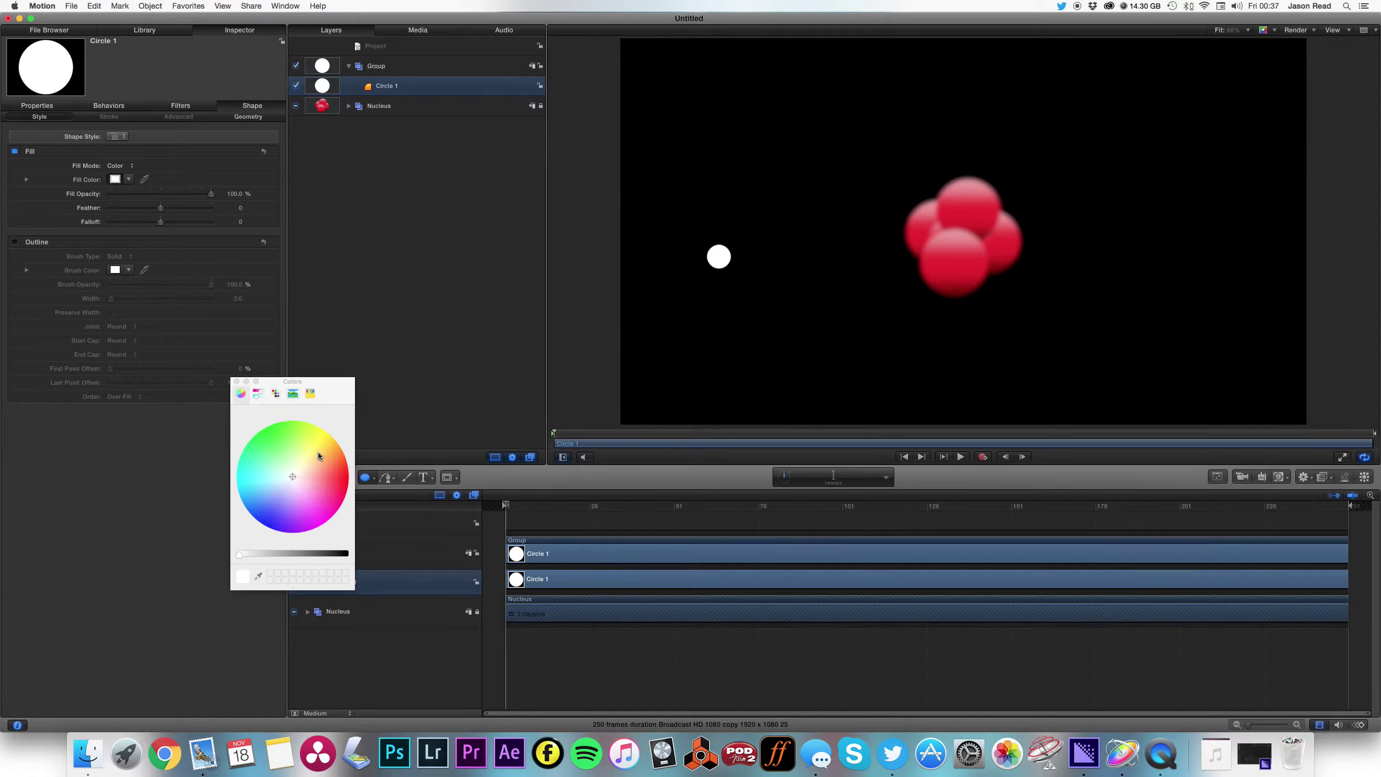
pyautogui.moveTo(318, 456); pyautogui.dragTo(349, 423)
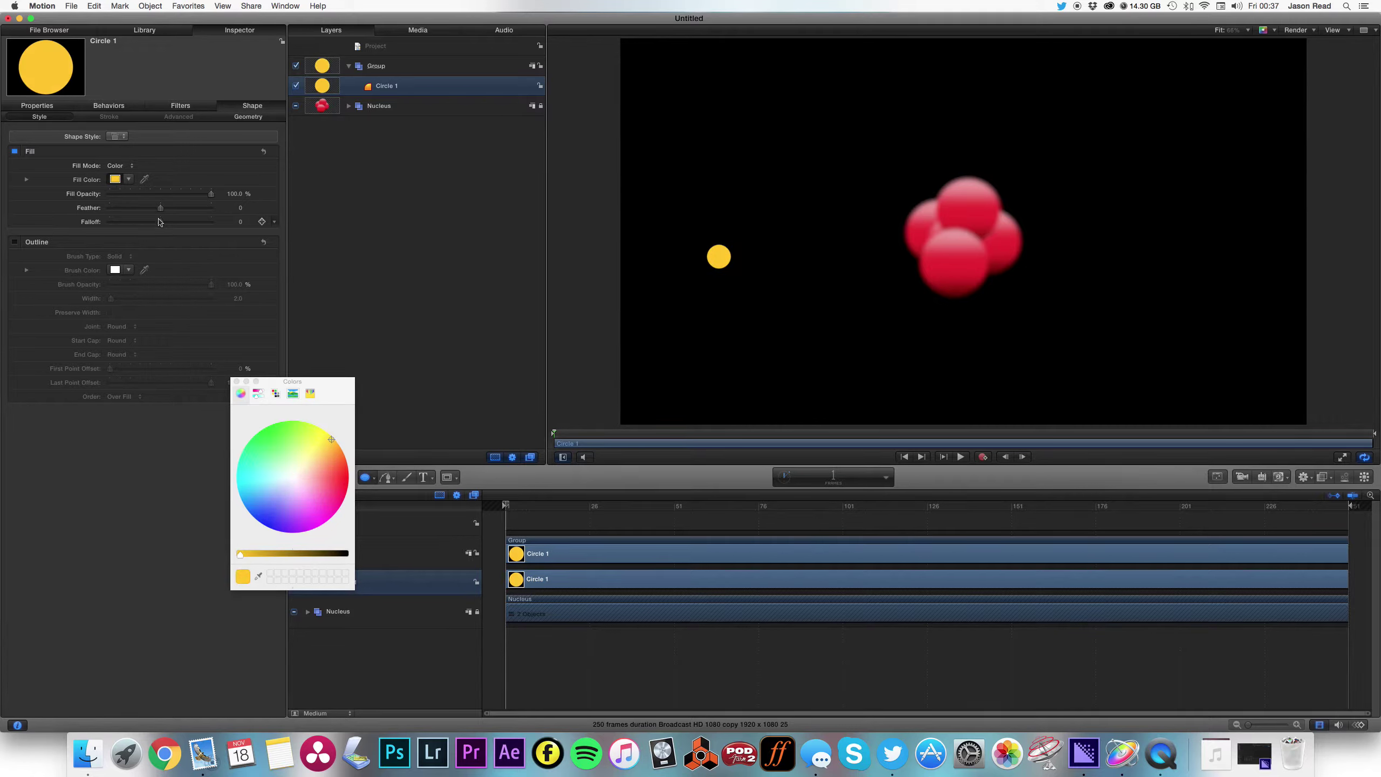
pyautogui.moveTo(160, 208); pyautogui.dragTo(179, 212)
pyautogui.click(236, 382)
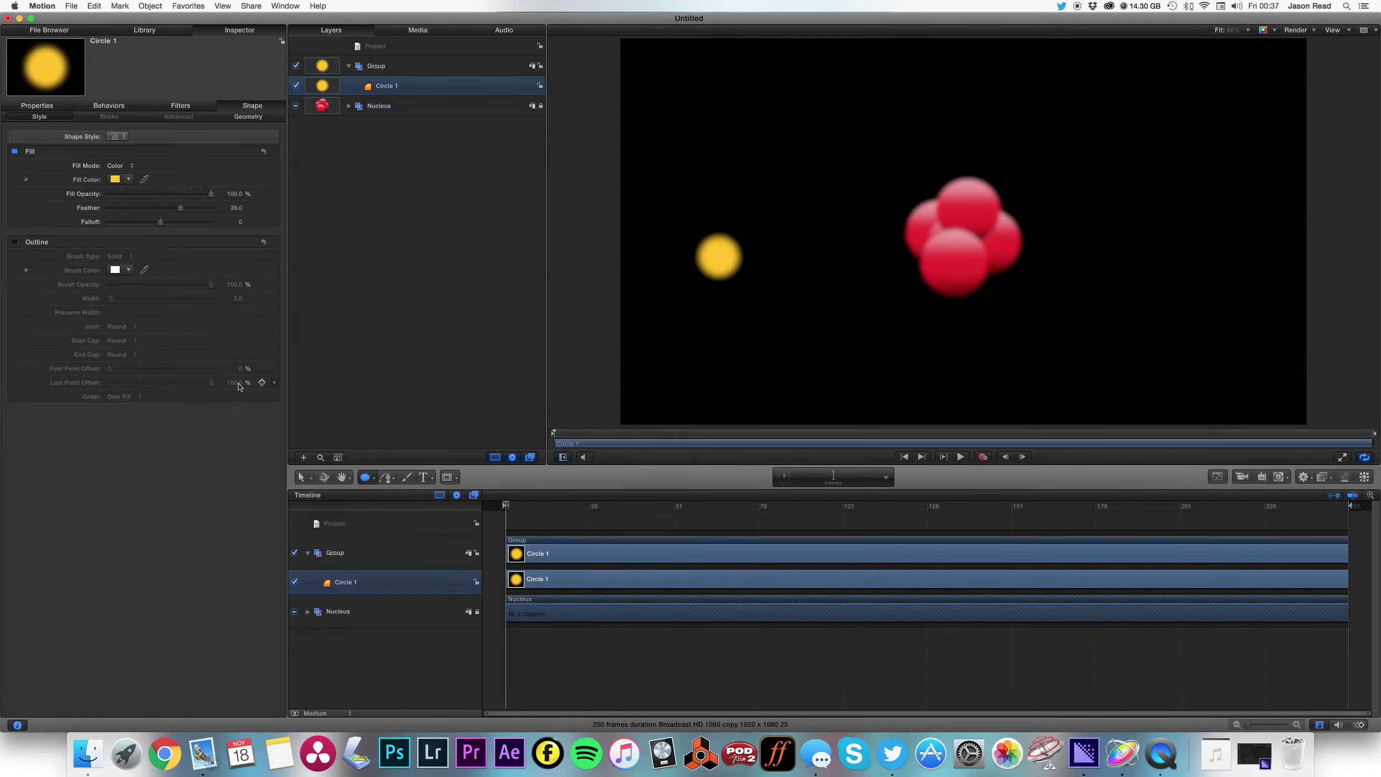
# Replicate the yellow circle as a 3D replicator with Circle shape and Outline arrangement
pyautogui.click(1367, 481)
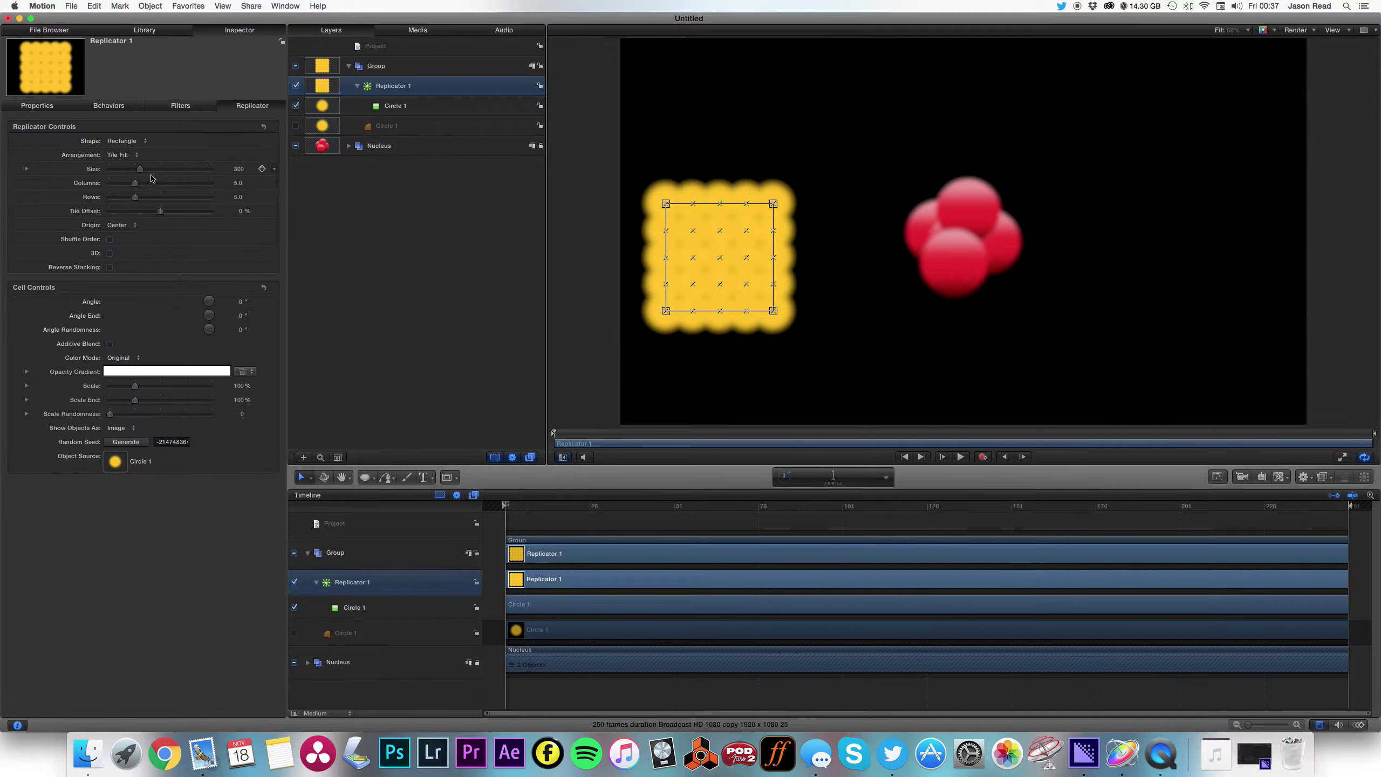
pyautogui.click(145, 142)
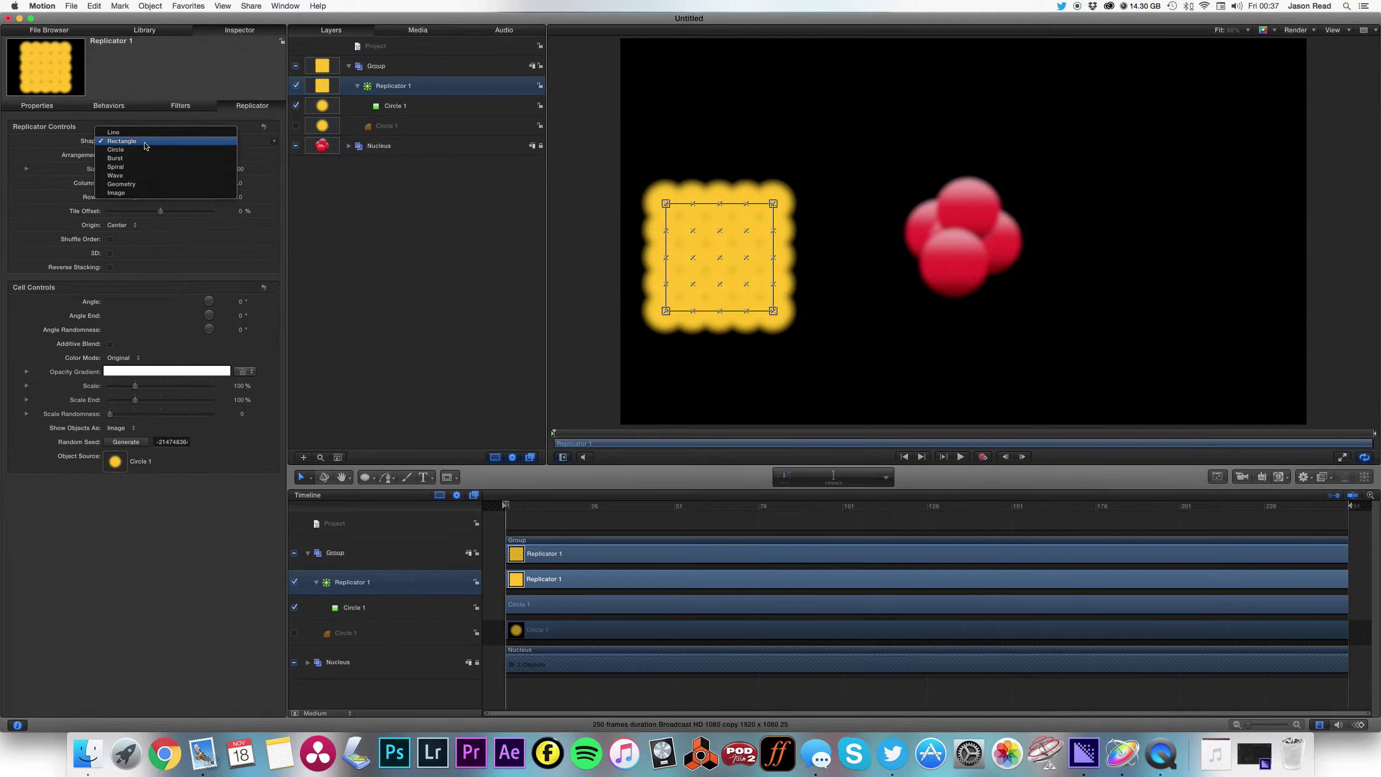
pyautogui.click(144, 142)
pyautogui.click(110, 253)
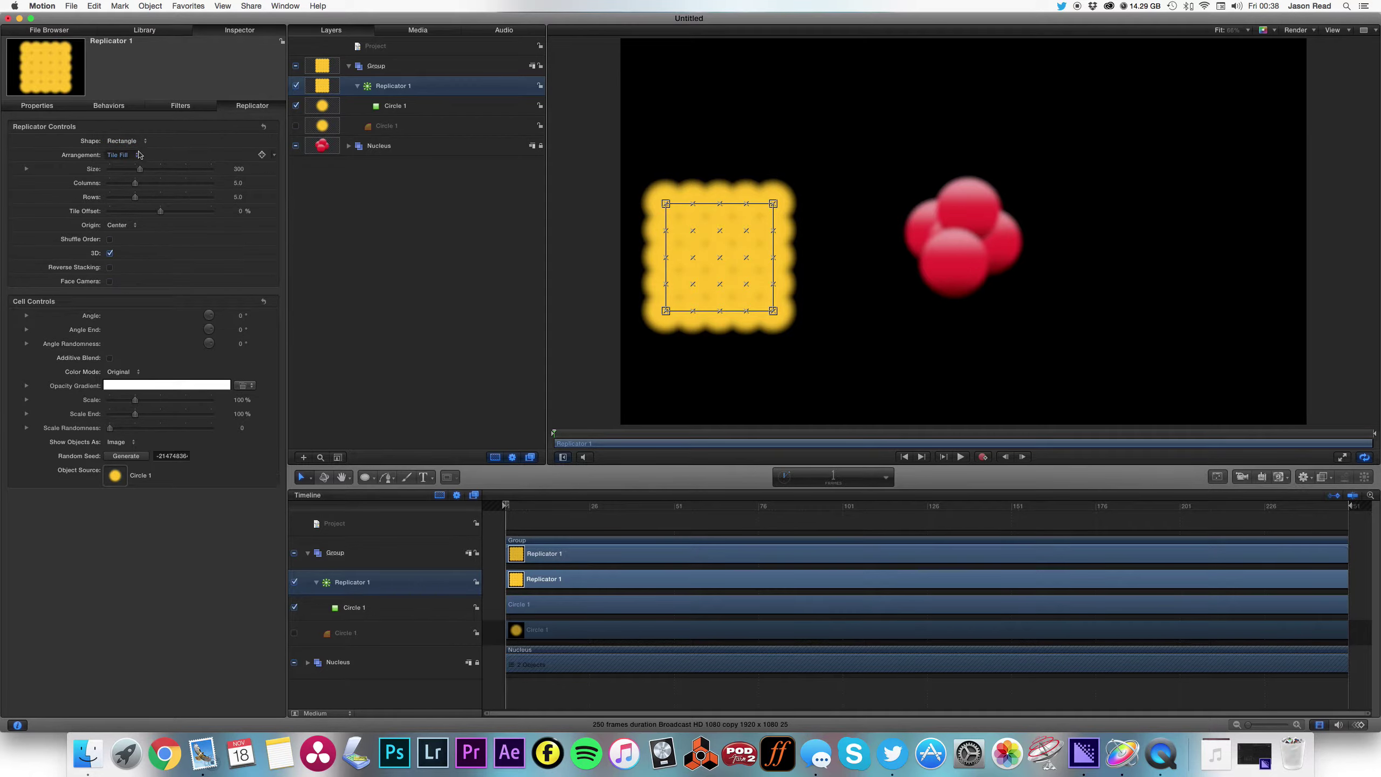
pyautogui.click(138, 142)
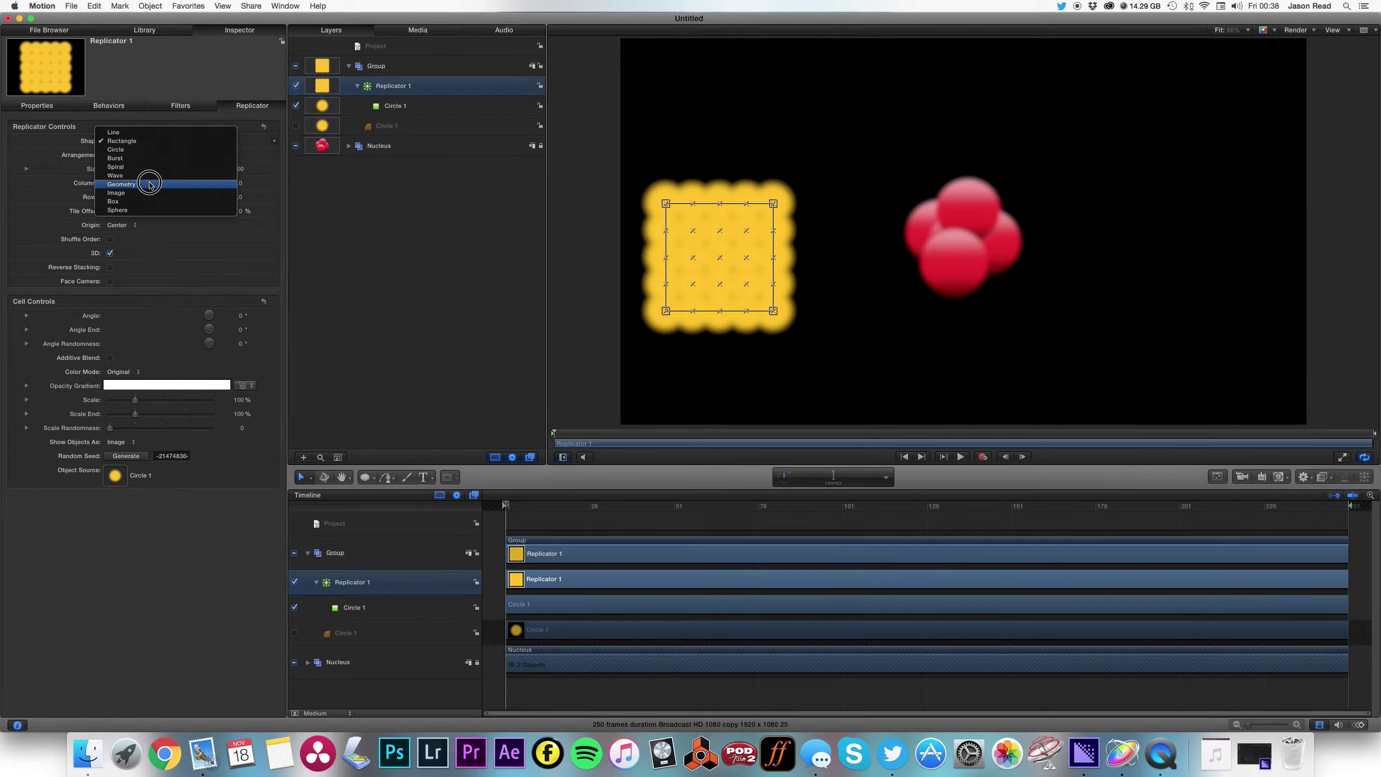
pyautogui.click(150, 149)
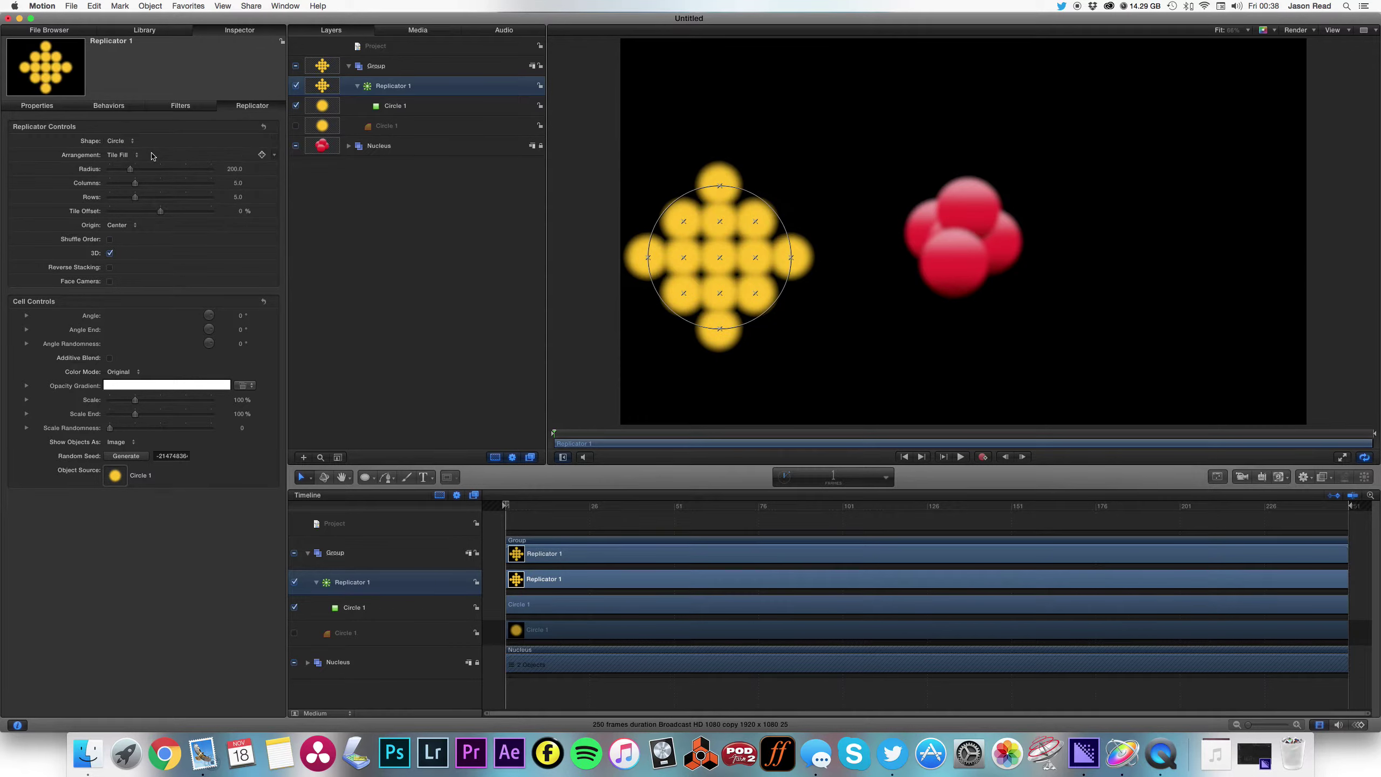
pyautogui.click(137, 155)
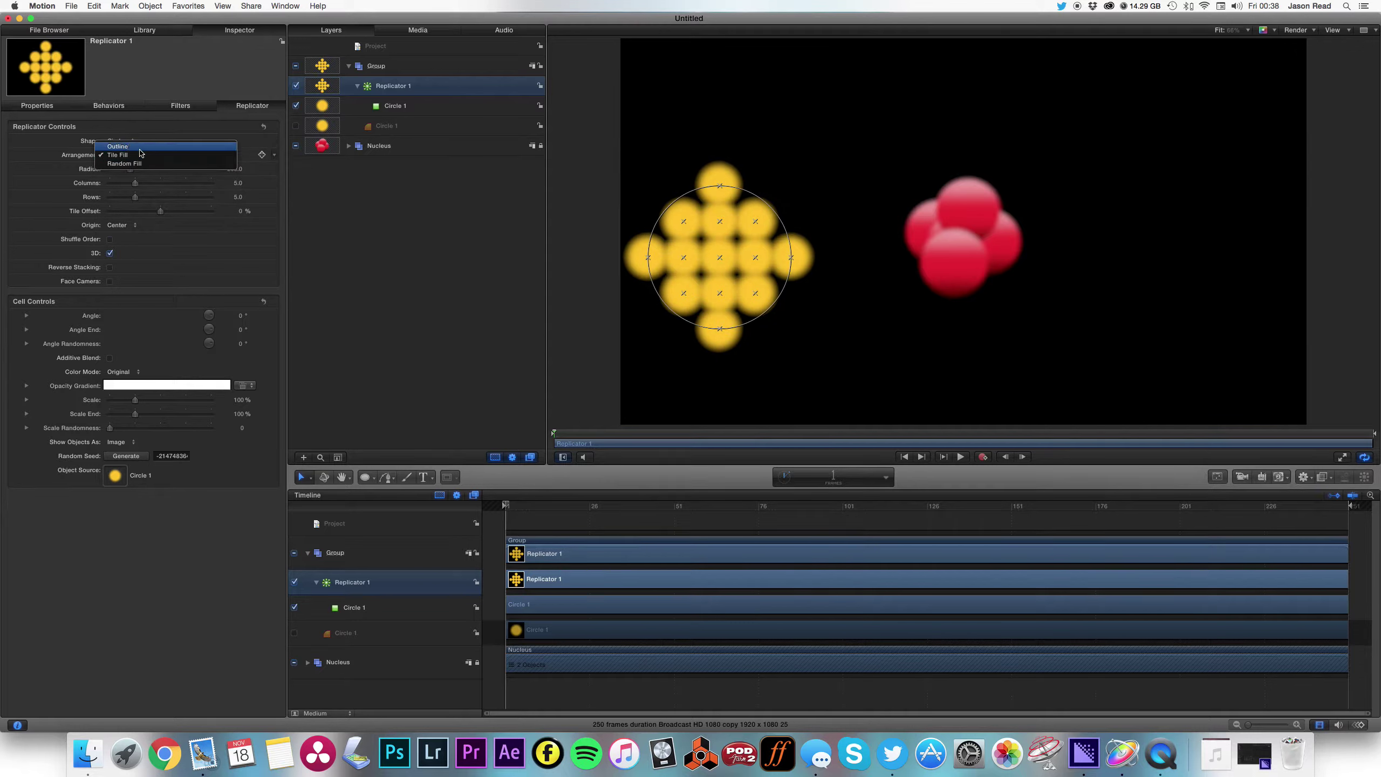
pyautogui.click(139, 153)
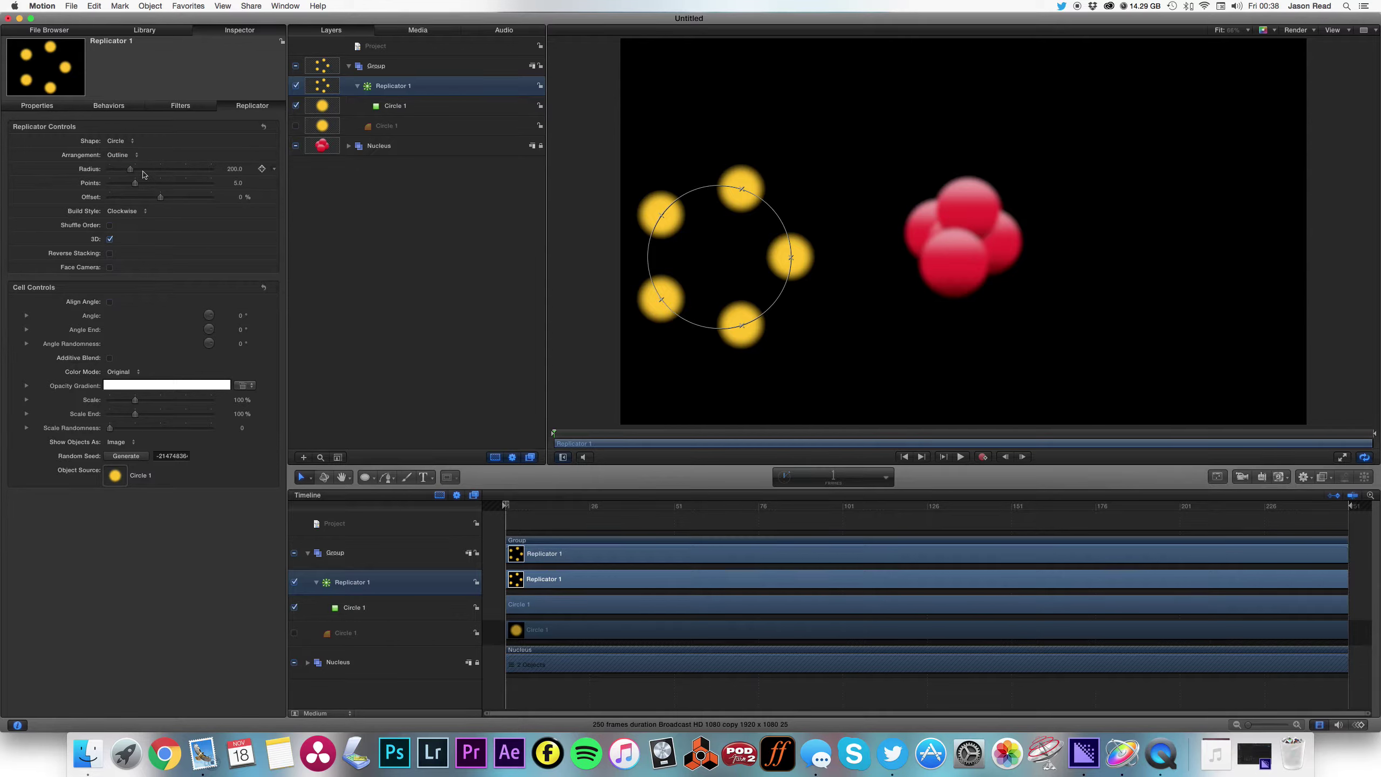
# Widen the electron ring to a 391 radius and centre it on the unlocked red Nucleus
pyautogui.moveTo(144, 173); pyautogui.dragTo(164, 173)
pyautogui.moveTo(708, 283); pyautogui.dragTo(882, 262)
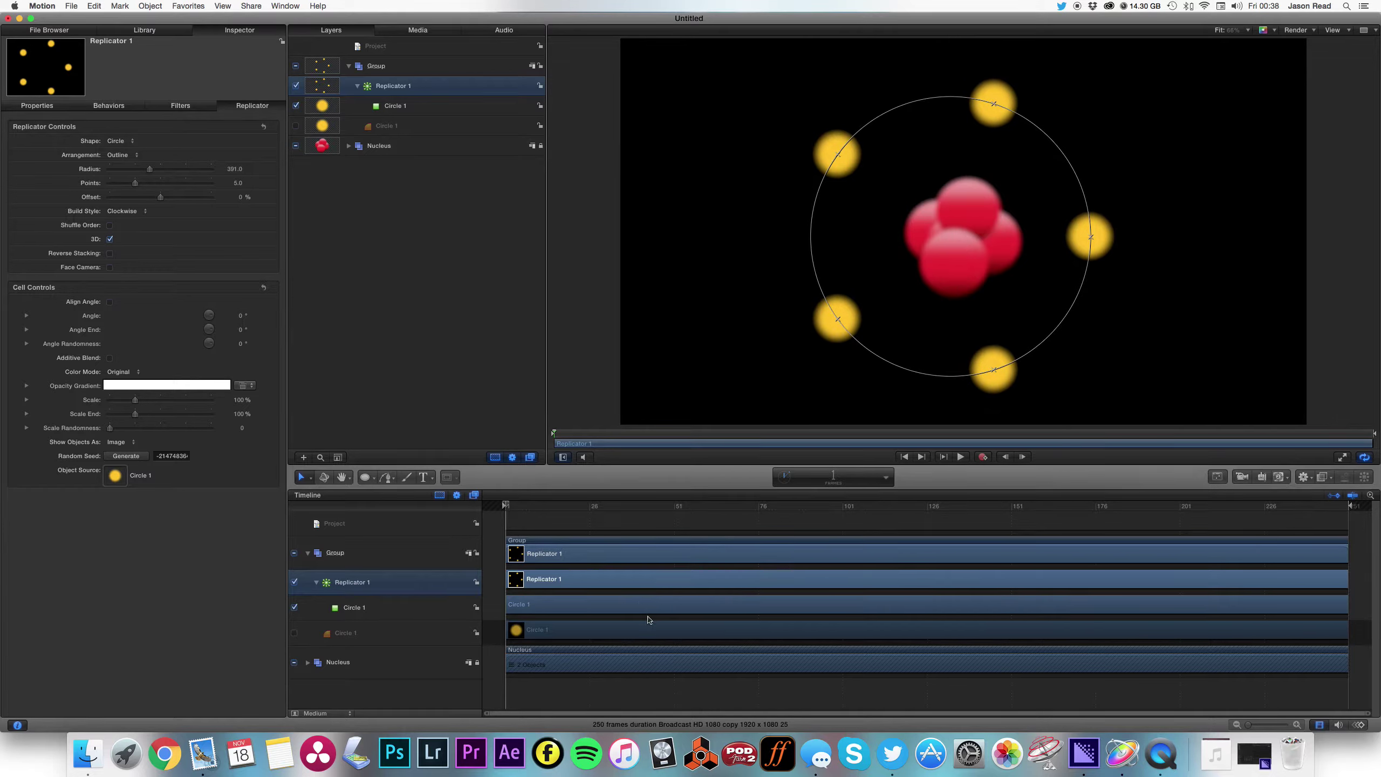
pyautogui.click(539, 145)
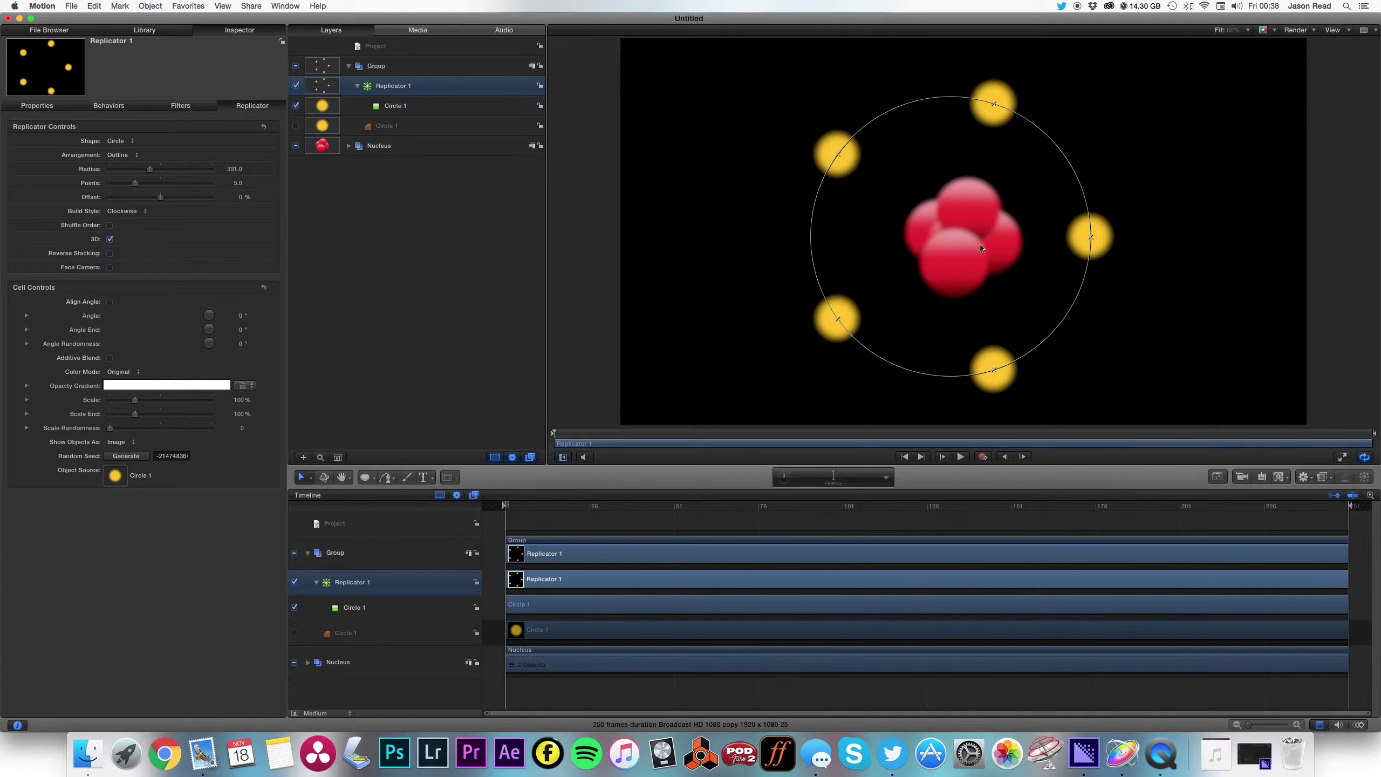
pyautogui.click(396, 144)
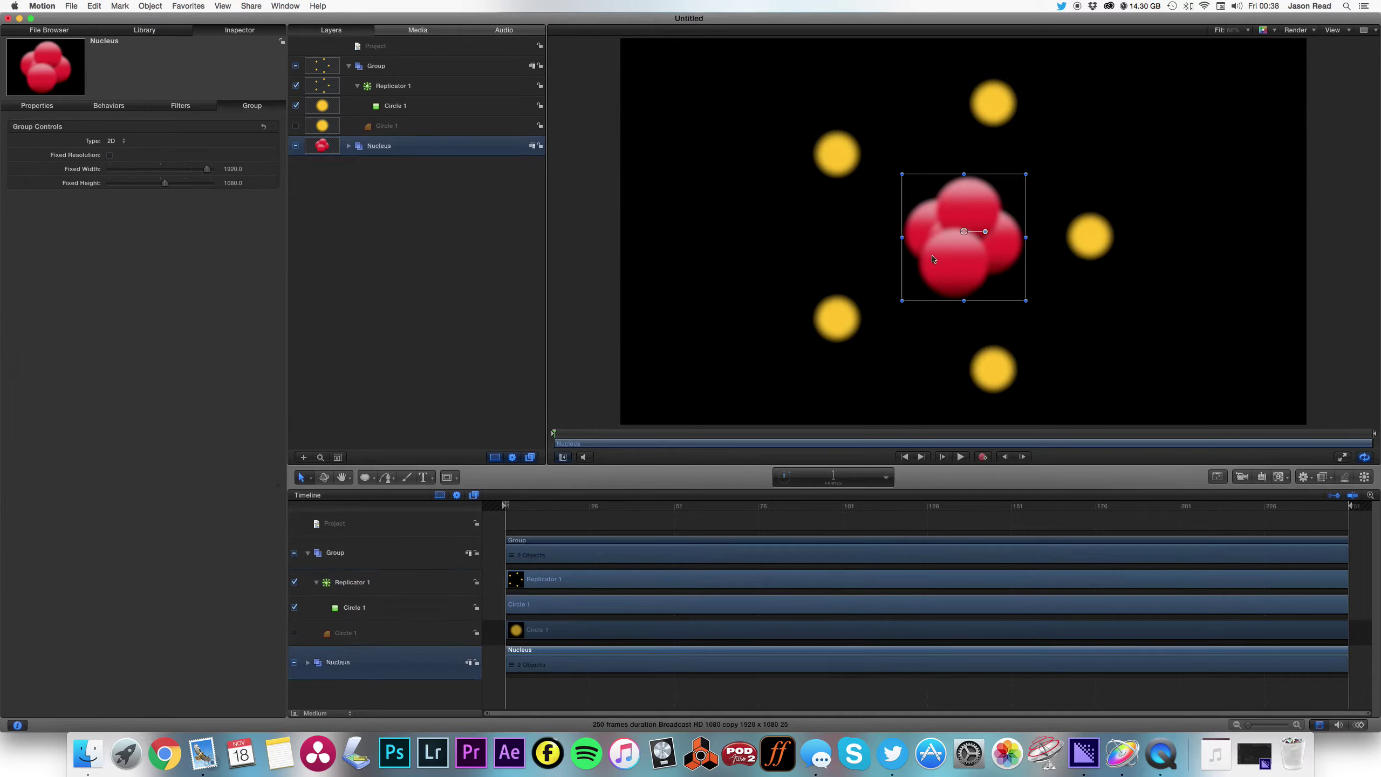
pyautogui.moveTo(933, 259)
pyautogui.mouseDown()
pyautogui.moveTo(915, 254)
pyautogui.moveTo(935, 254)
pyautogui.mouseUp()
# Preview the atom animation, then return the playhead to frame 1
pyautogui.click(1004, 531)
pyautogui.press('space')
pyautogui.moveTo(549, 504); pyautogui.dragTo(499, 504)
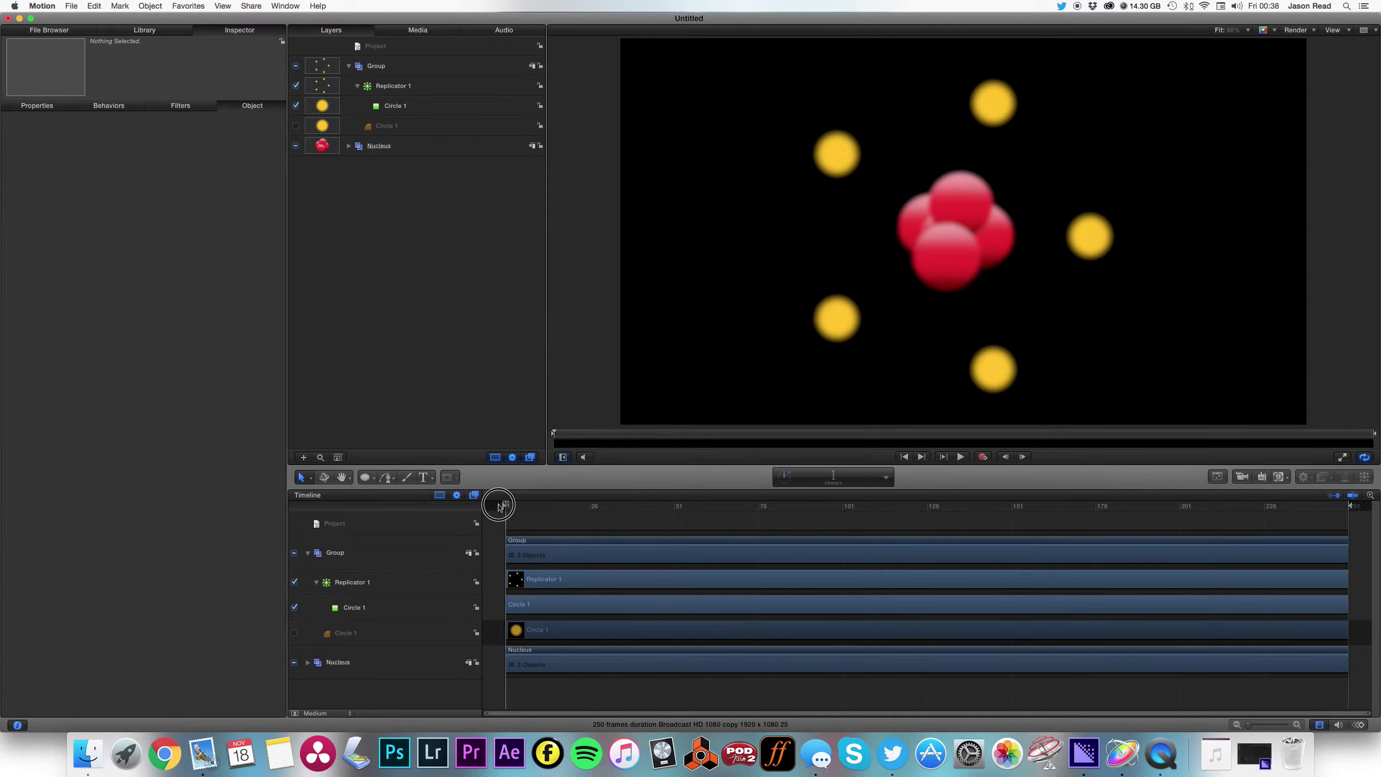
# Switch the electron Group's type to 3D
pyautogui.click(580, 627)
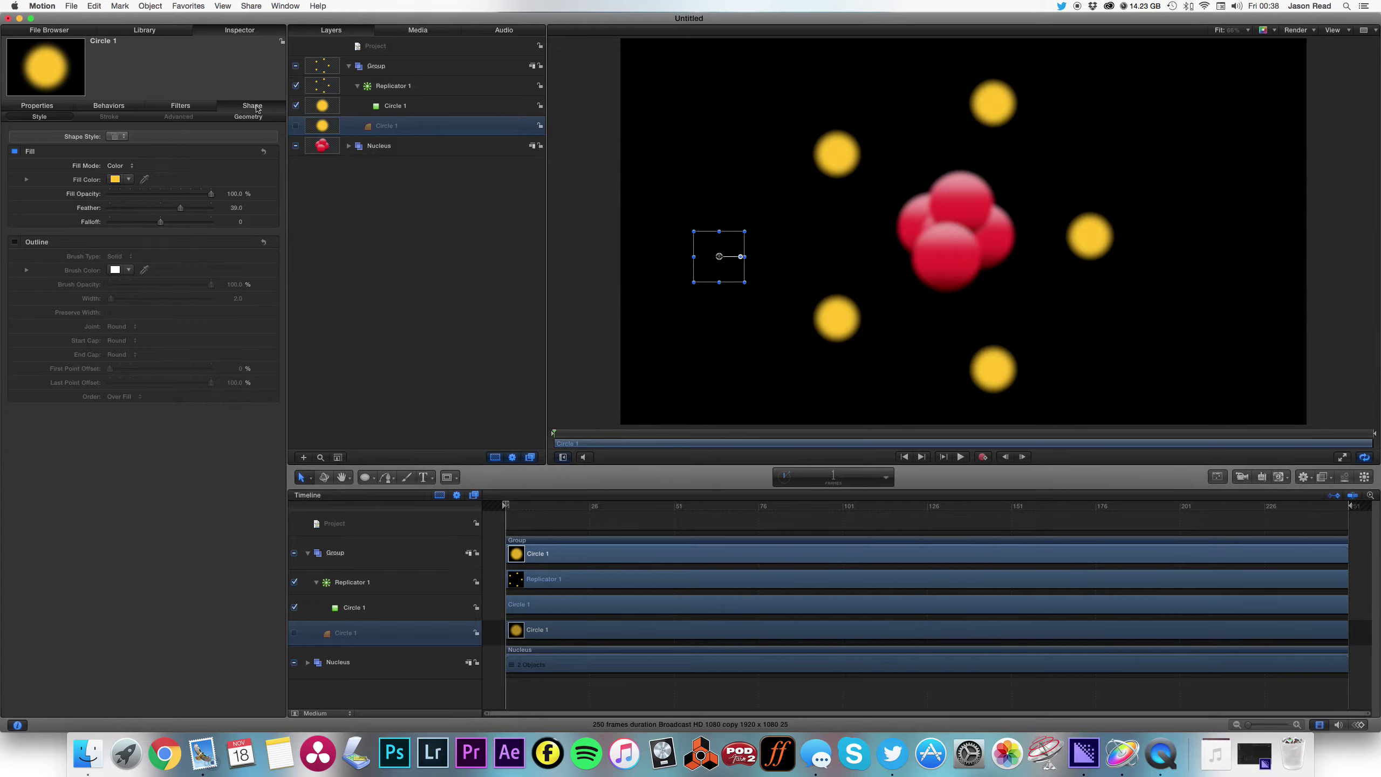
pyautogui.click(427, 65)
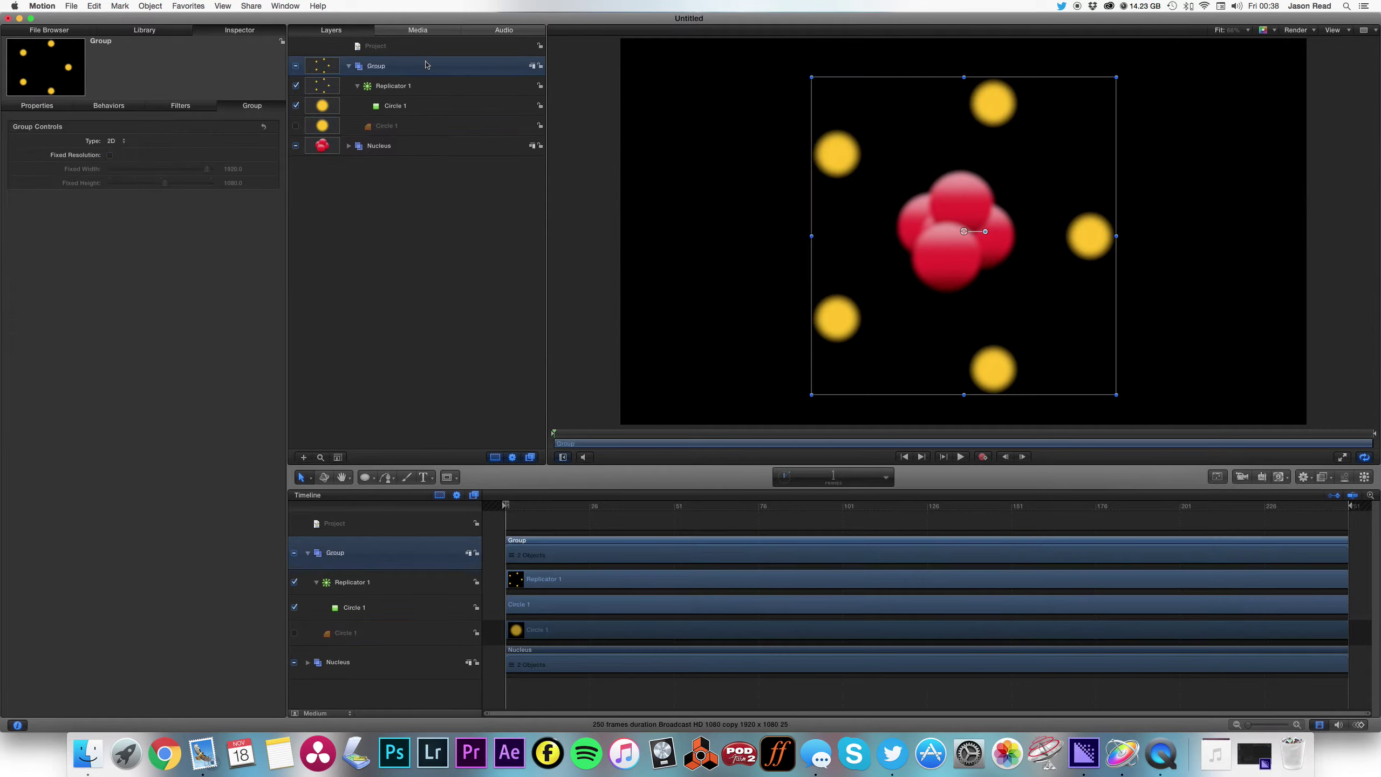
pyautogui.click(130, 142)
pyautogui.click(131, 152)
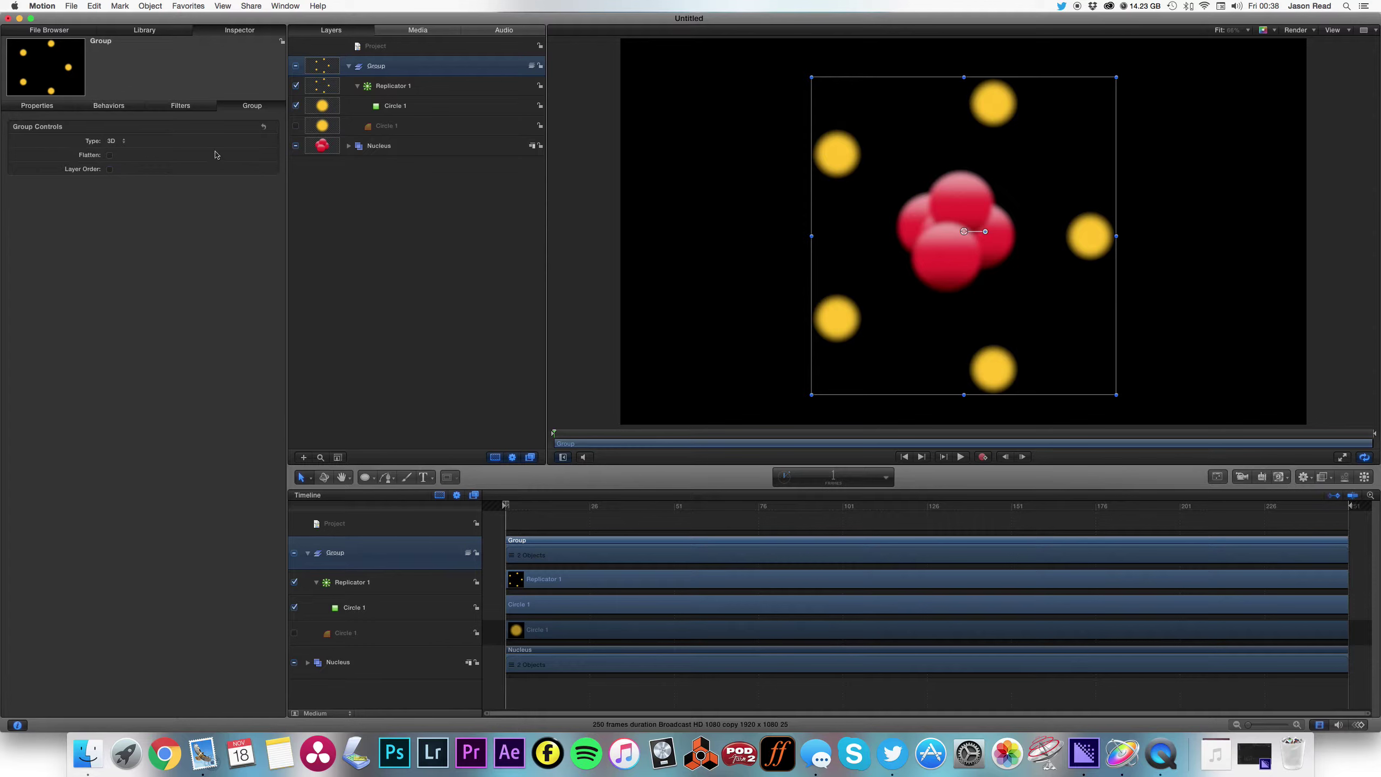
pyautogui.click(45, 106)
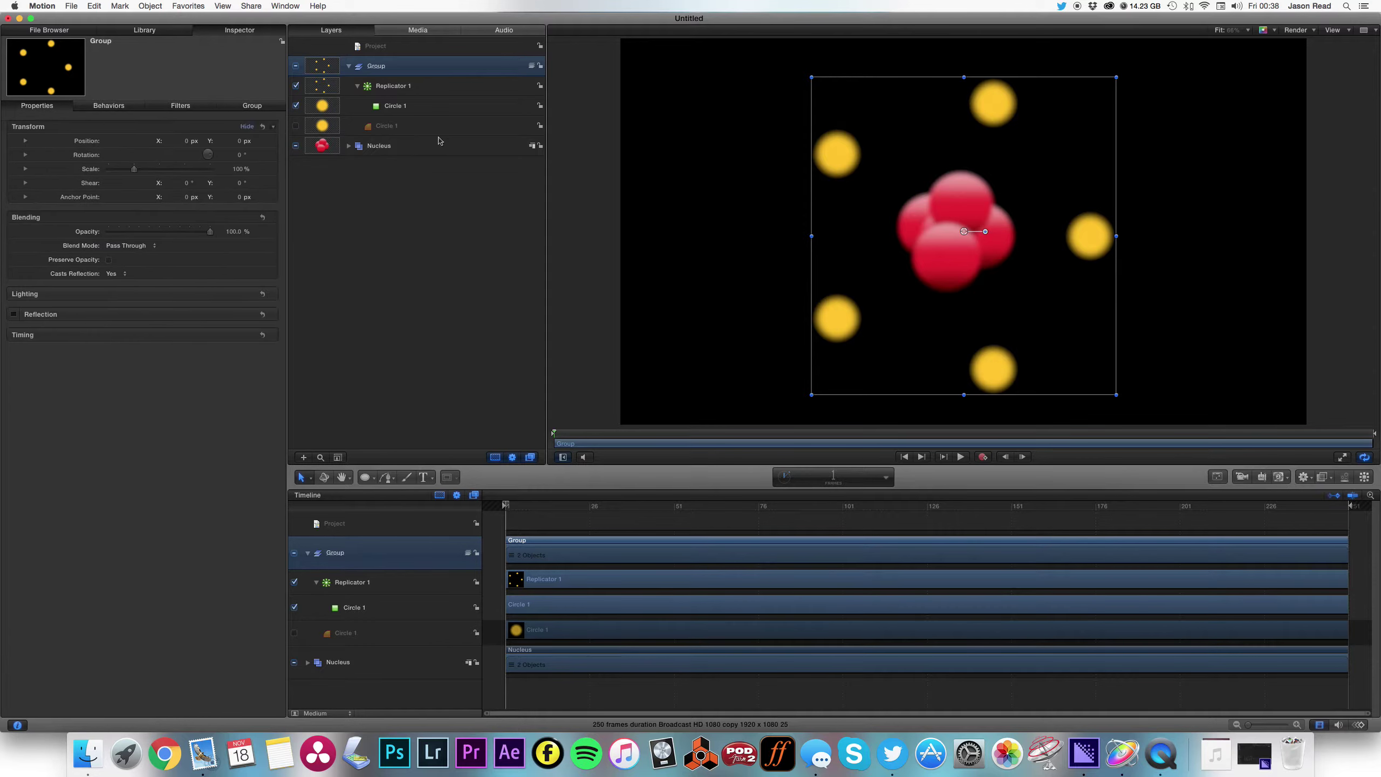
# Rotate Replicator 1 to -75° on X and 12° on Y
pyautogui.click(437, 88)
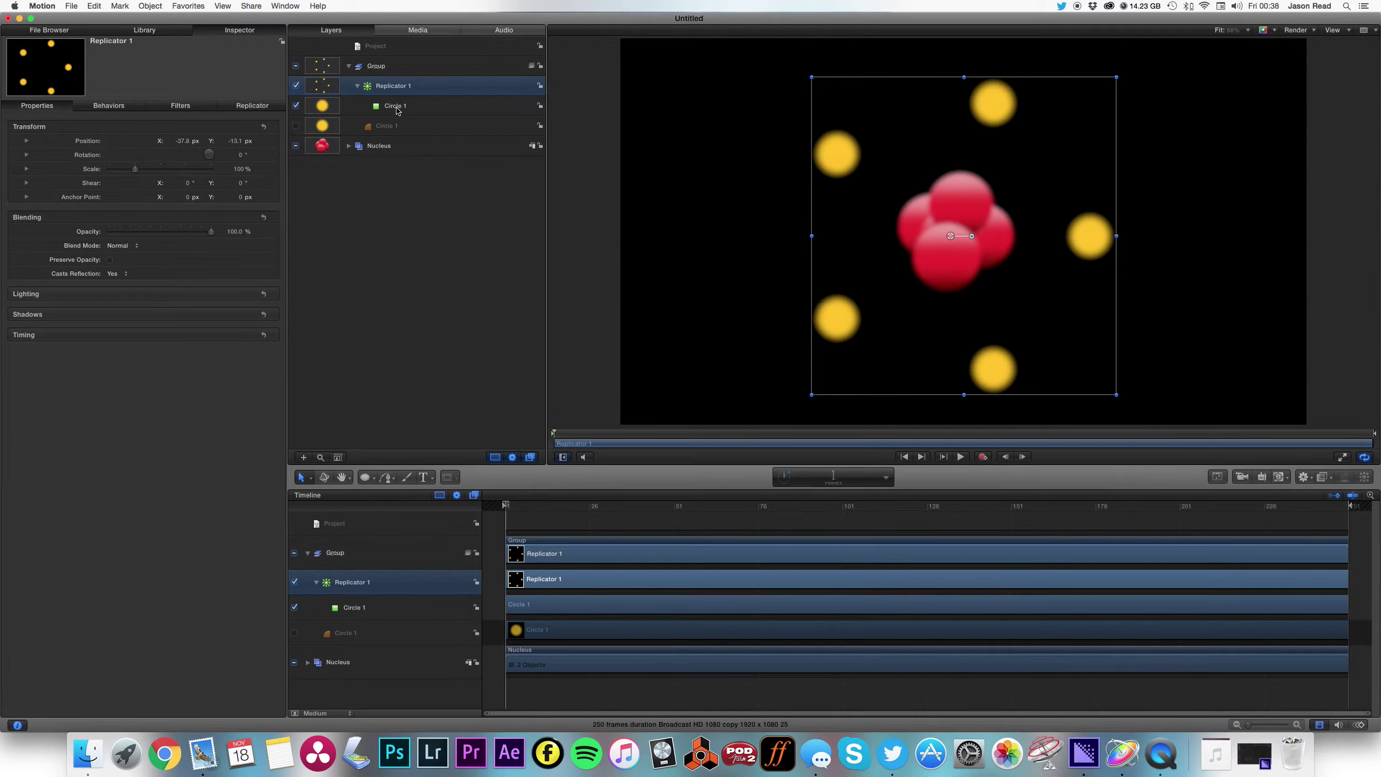
pyautogui.click(252, 106)
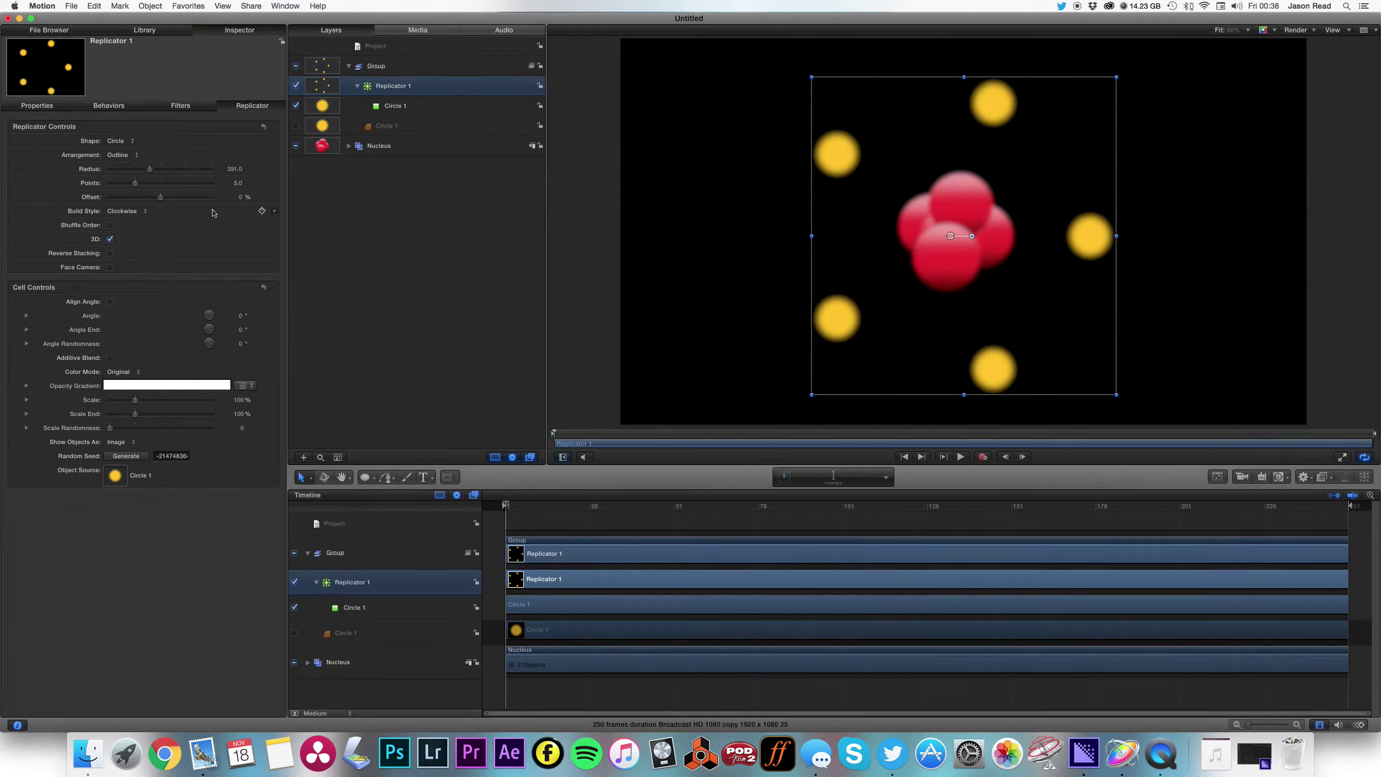
pyautogui.click(37, 106)
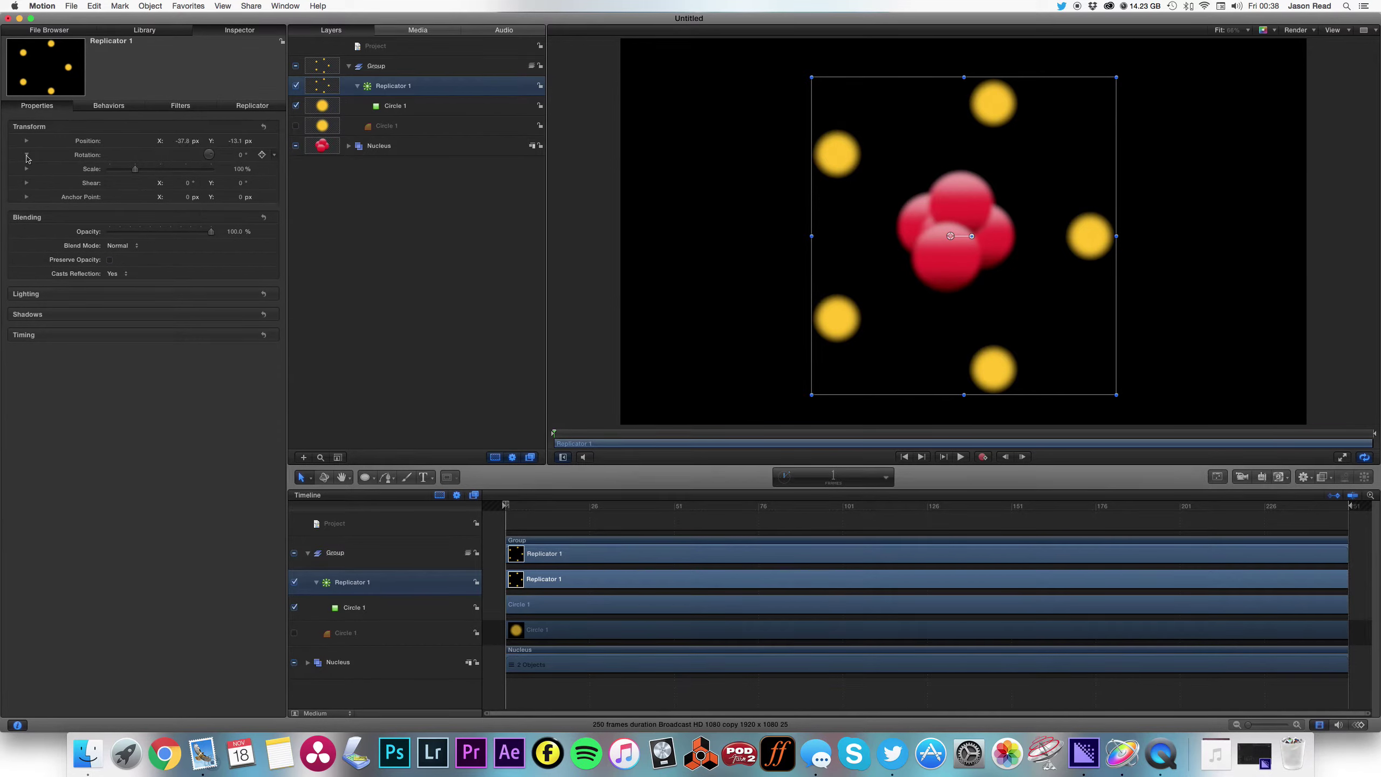
pyautogui.click(26, 155)
pyautogui.moveTo(243, 186); pyautogui.dragTo(235, 169)
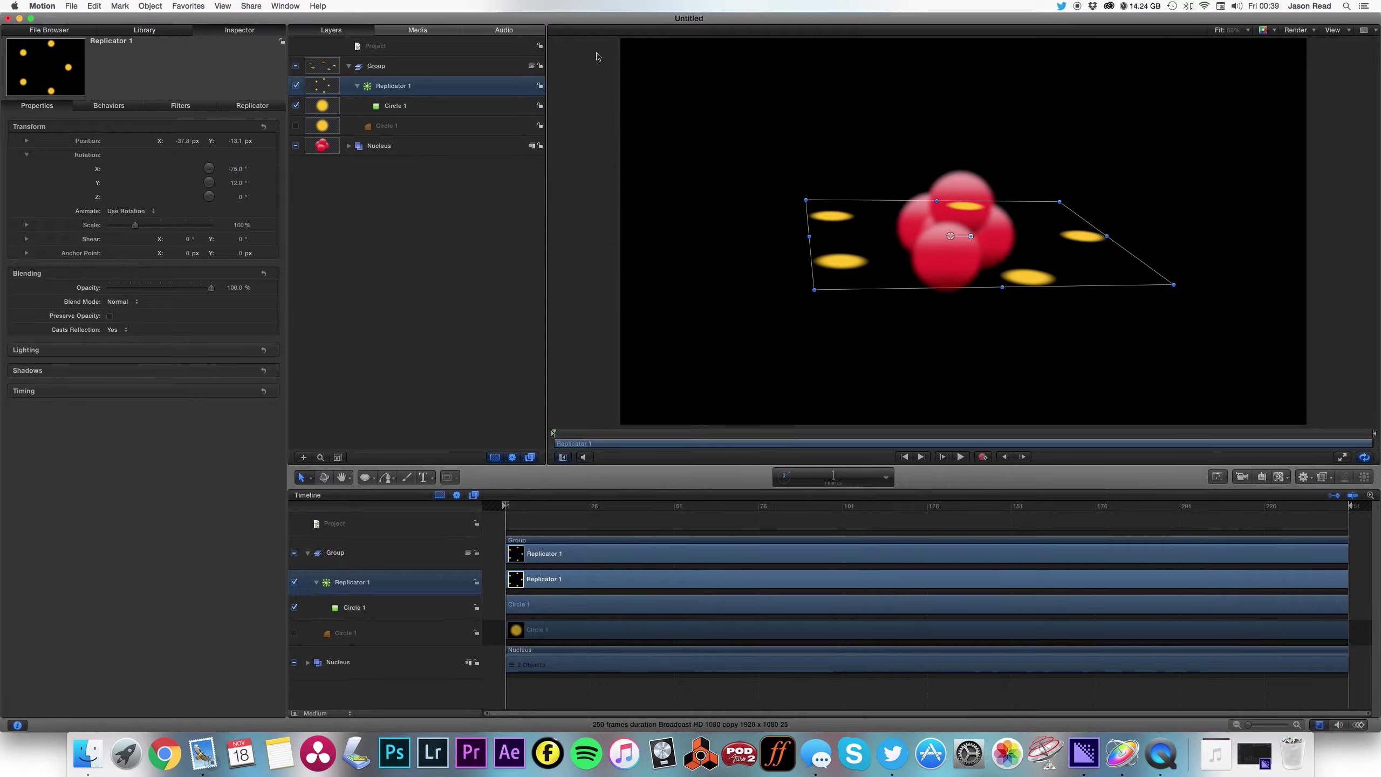
# Add a camera and dolly out in Perspective view to see the whole scene
pyautogui.click(1242, 476)
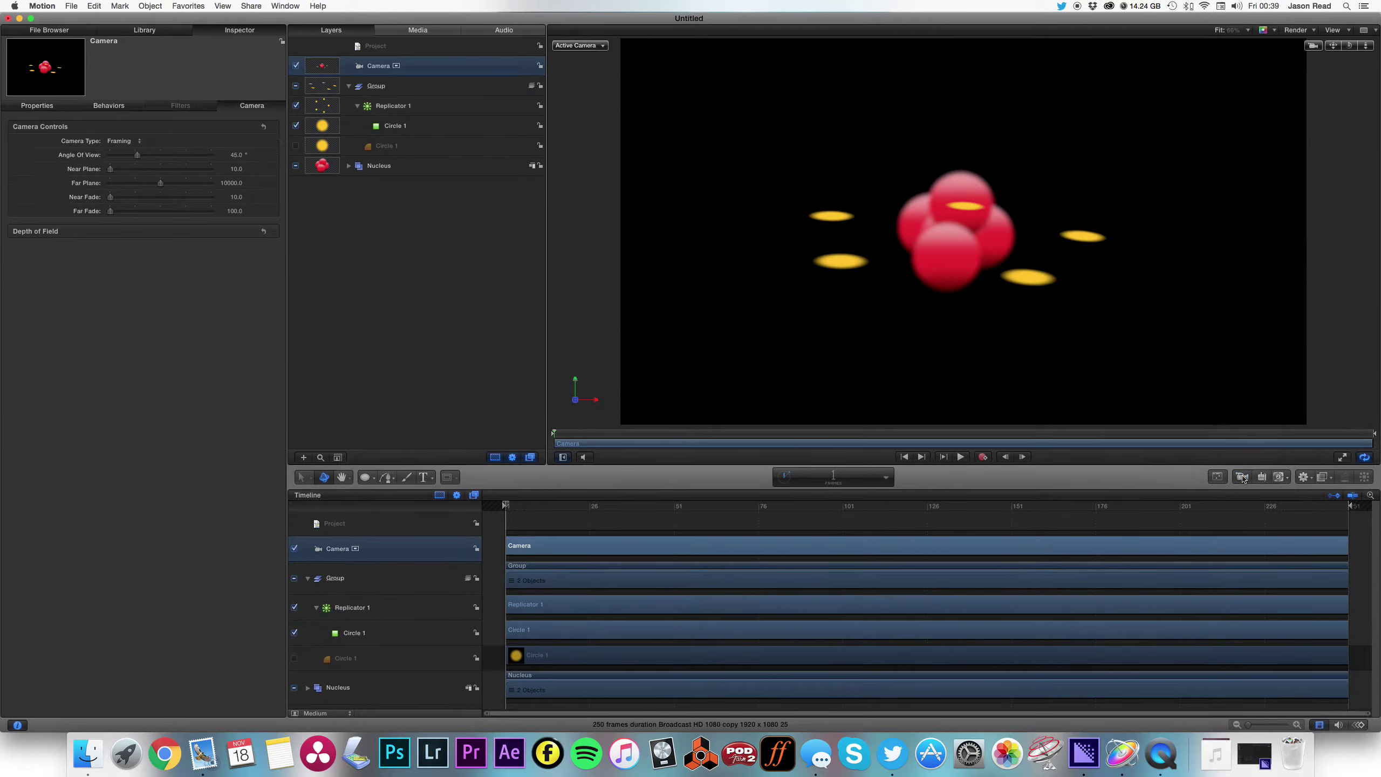
pyautogui.click(592, 46)
pyautogui.click(625, 61)
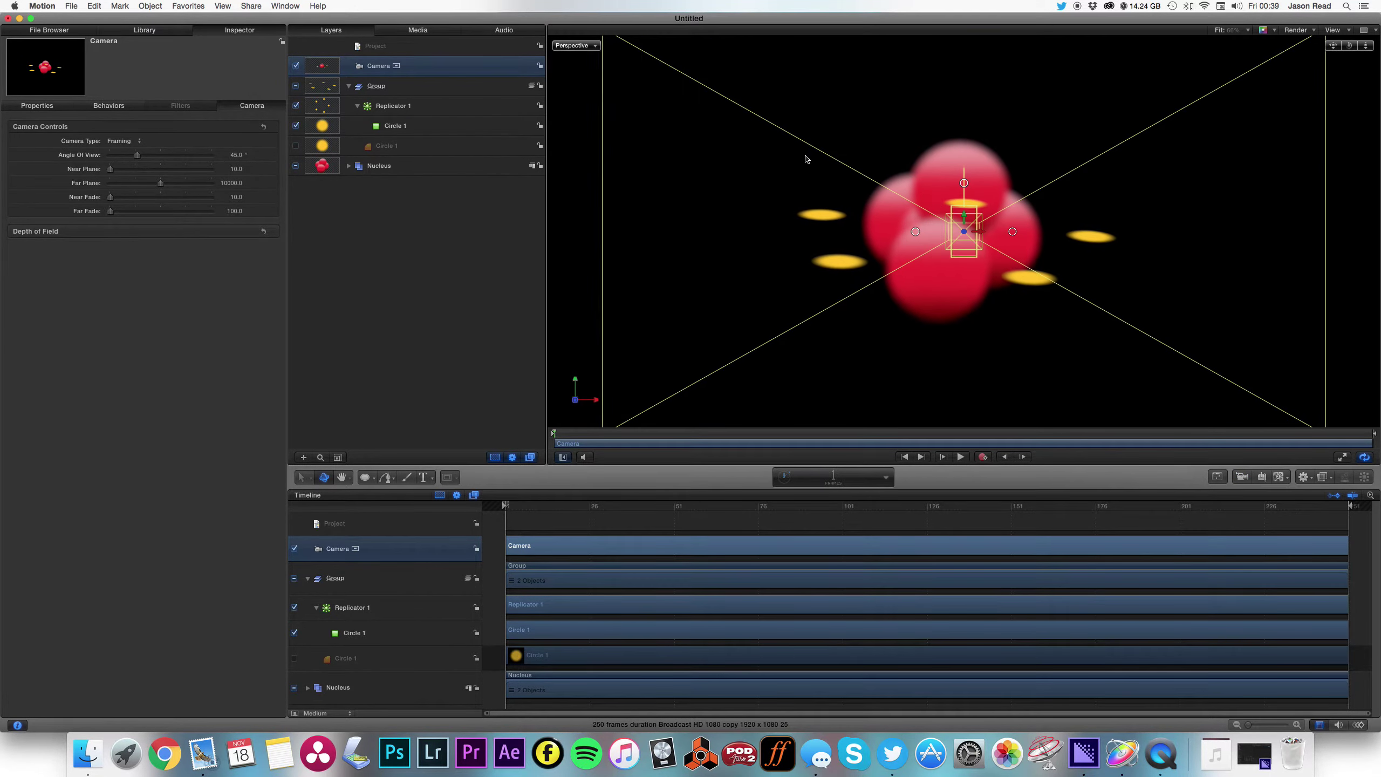
pyautogui.moveTo(1367, 53); pyautogui.dragTo(1287, 56)
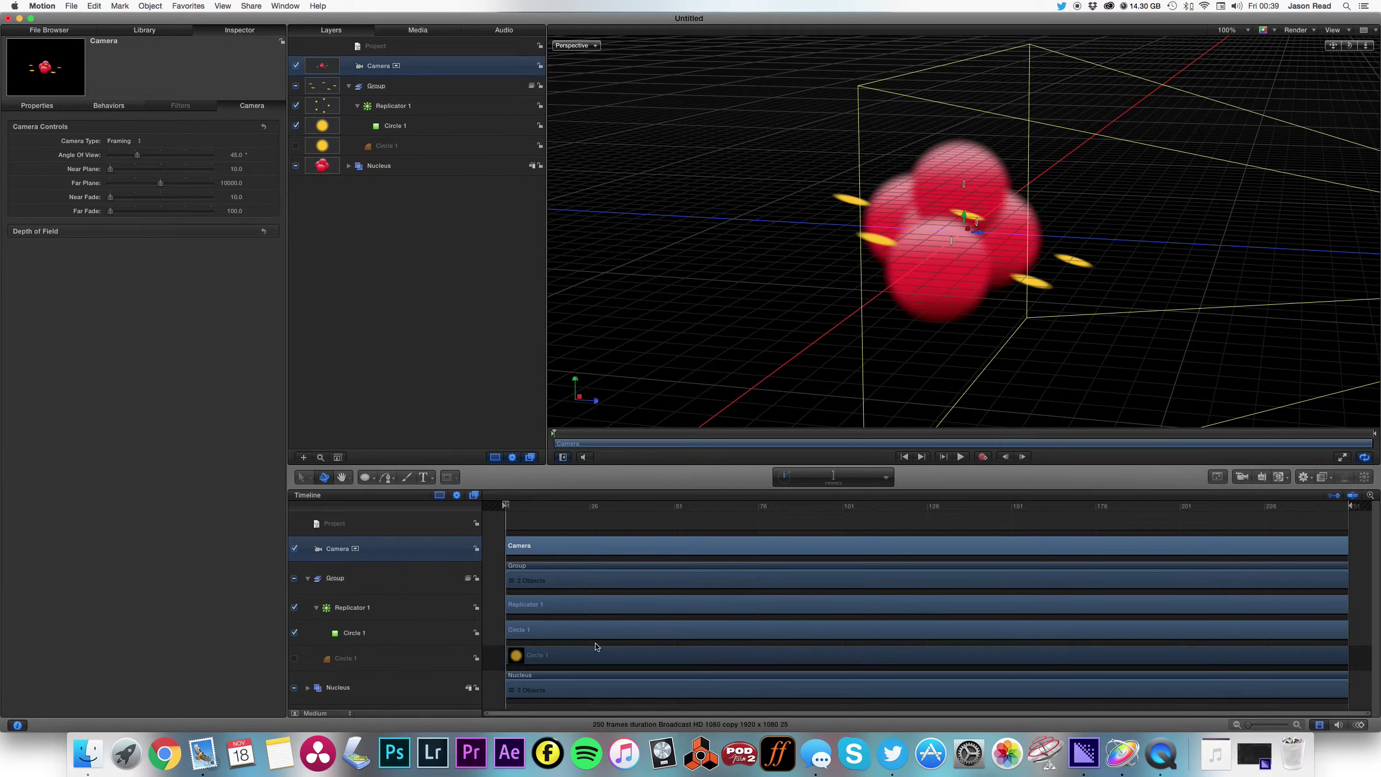
# Set Replicator 1's radius to 829 and enable Face Camera
pyautogui.click(392, 106)
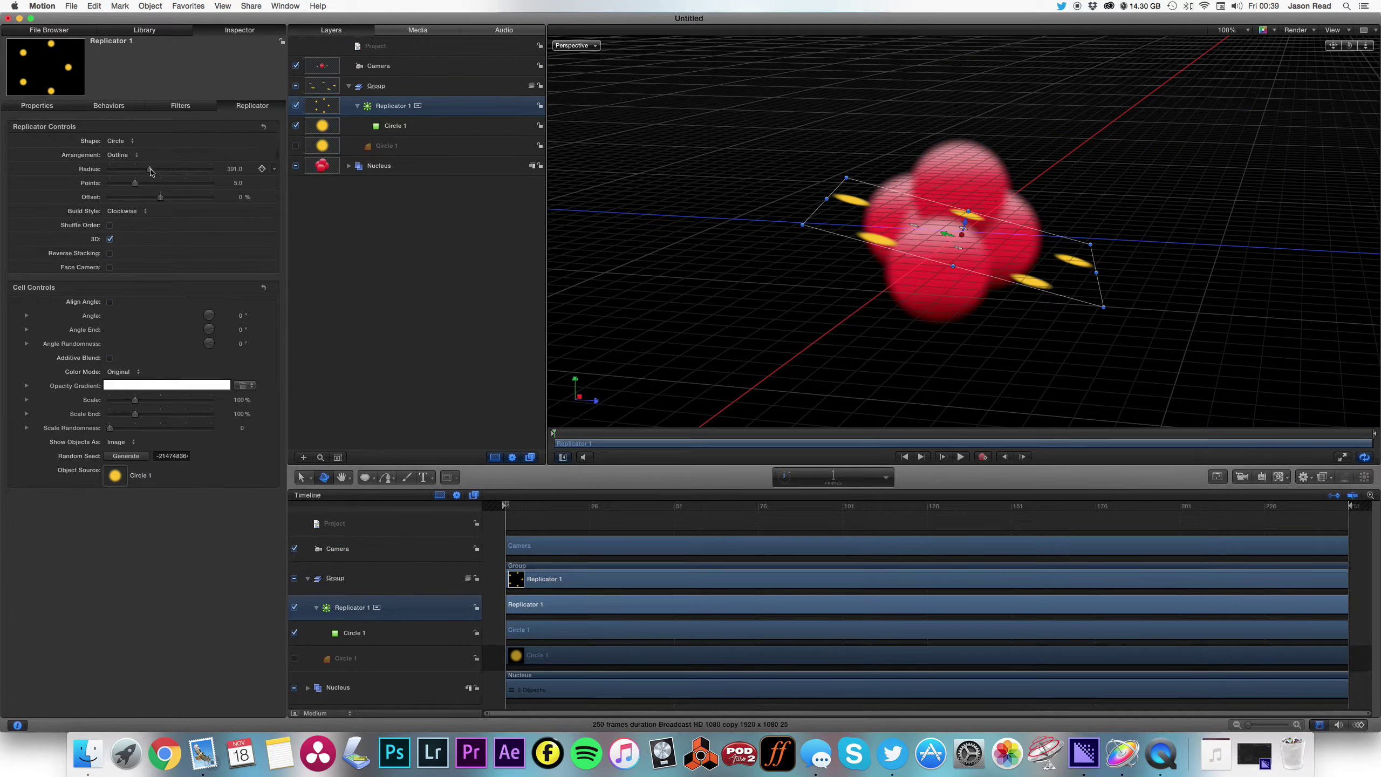
pyautogui.moveTo(151, 172); pyautogui.dragTo(194, 174)
pyautogui.click(110, 267)
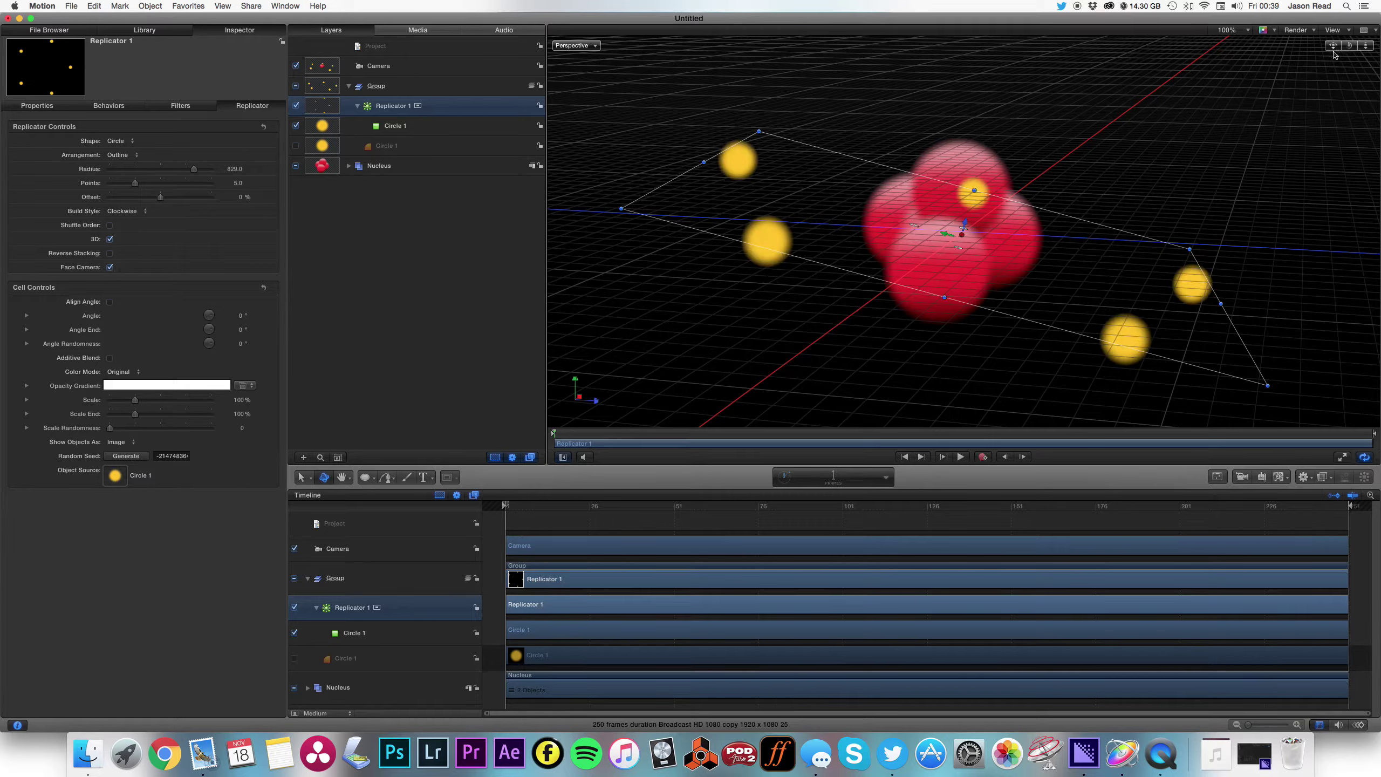
pyautogui.click(577, 47)
# Return to the active camera view, scrub the timeline, and shrink the ring radius to 575
pyautogui.click(578, 49)
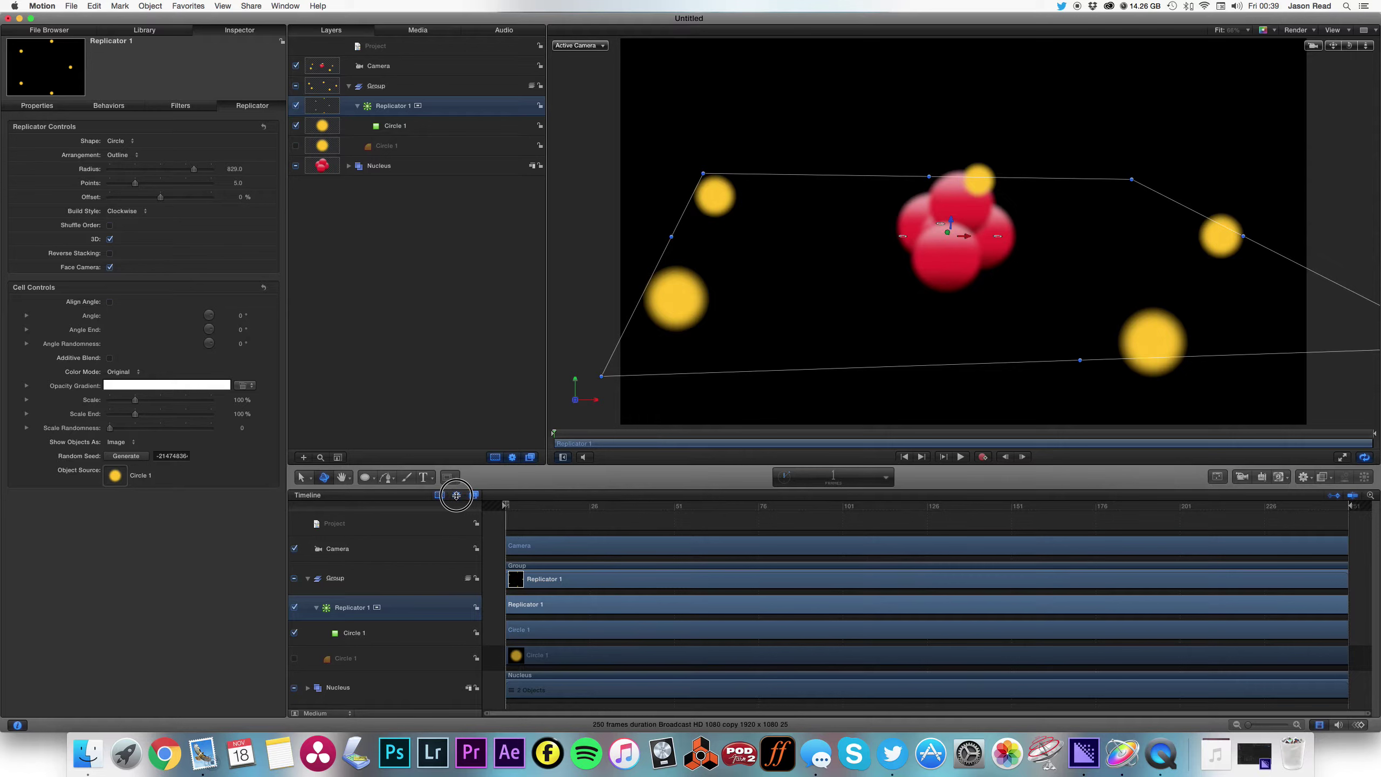
pyautogui.moveTo(560, 509); pyautogui.dragTo(485, 503)
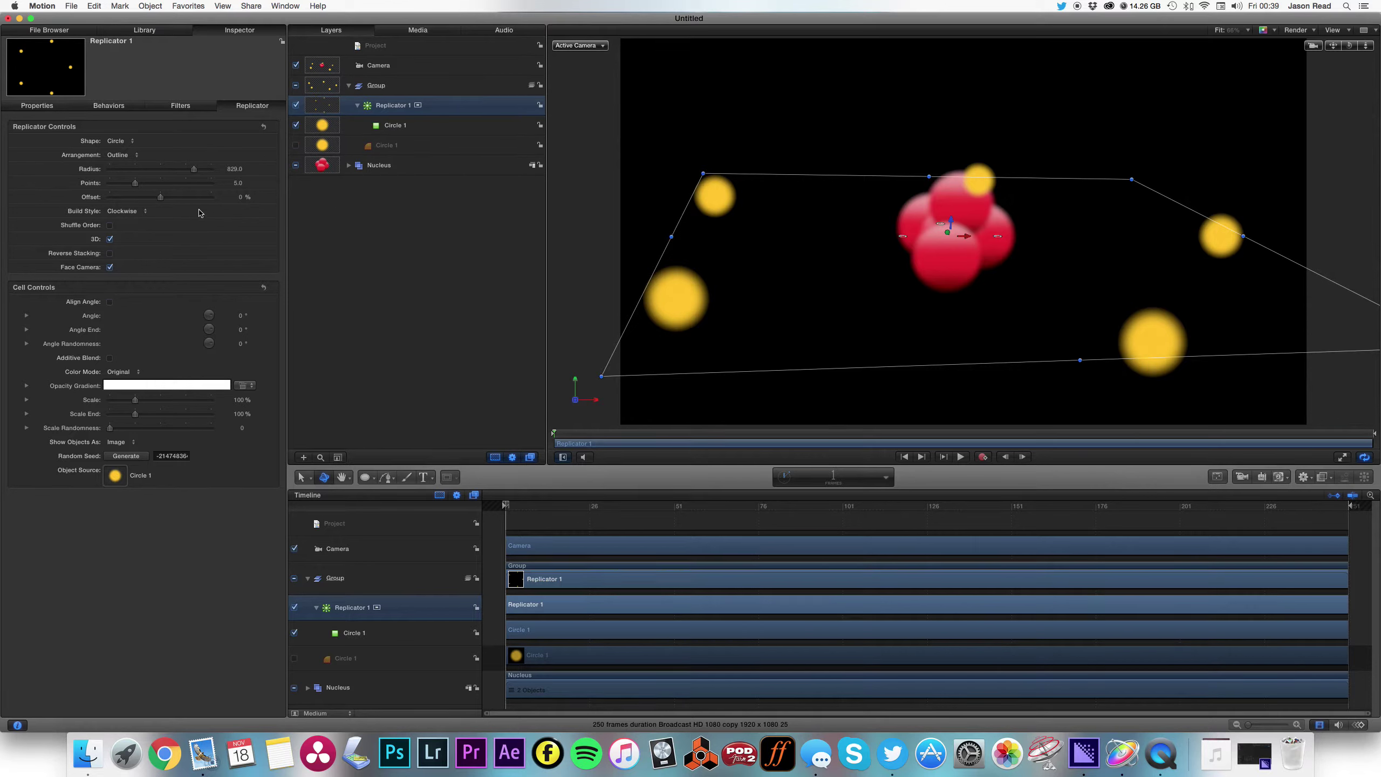
pyautogui.moveTo(194, 169); pyautogui.dragTo(165, 173)
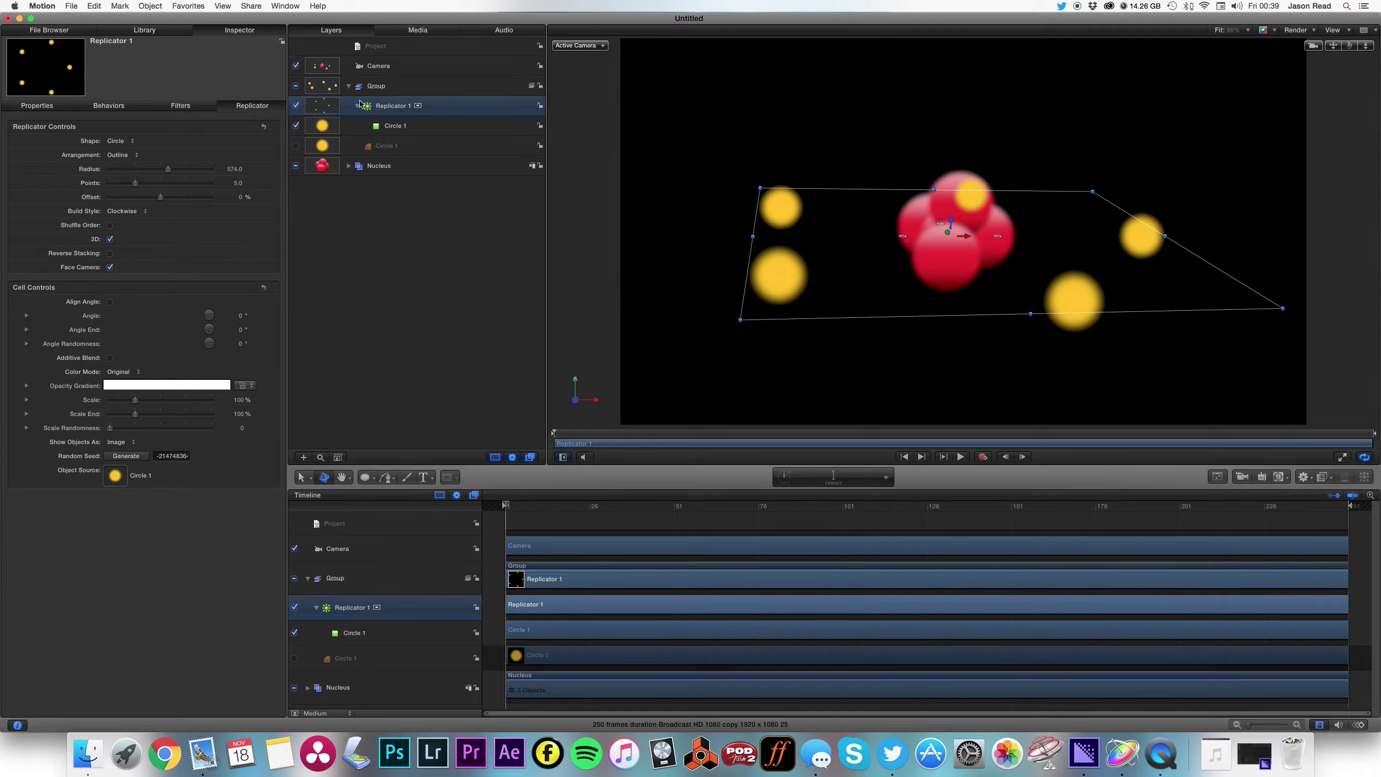
# Reorder the layers so Nucleus sits above the collapsed electron Group
pyautogui.click(348, 87)
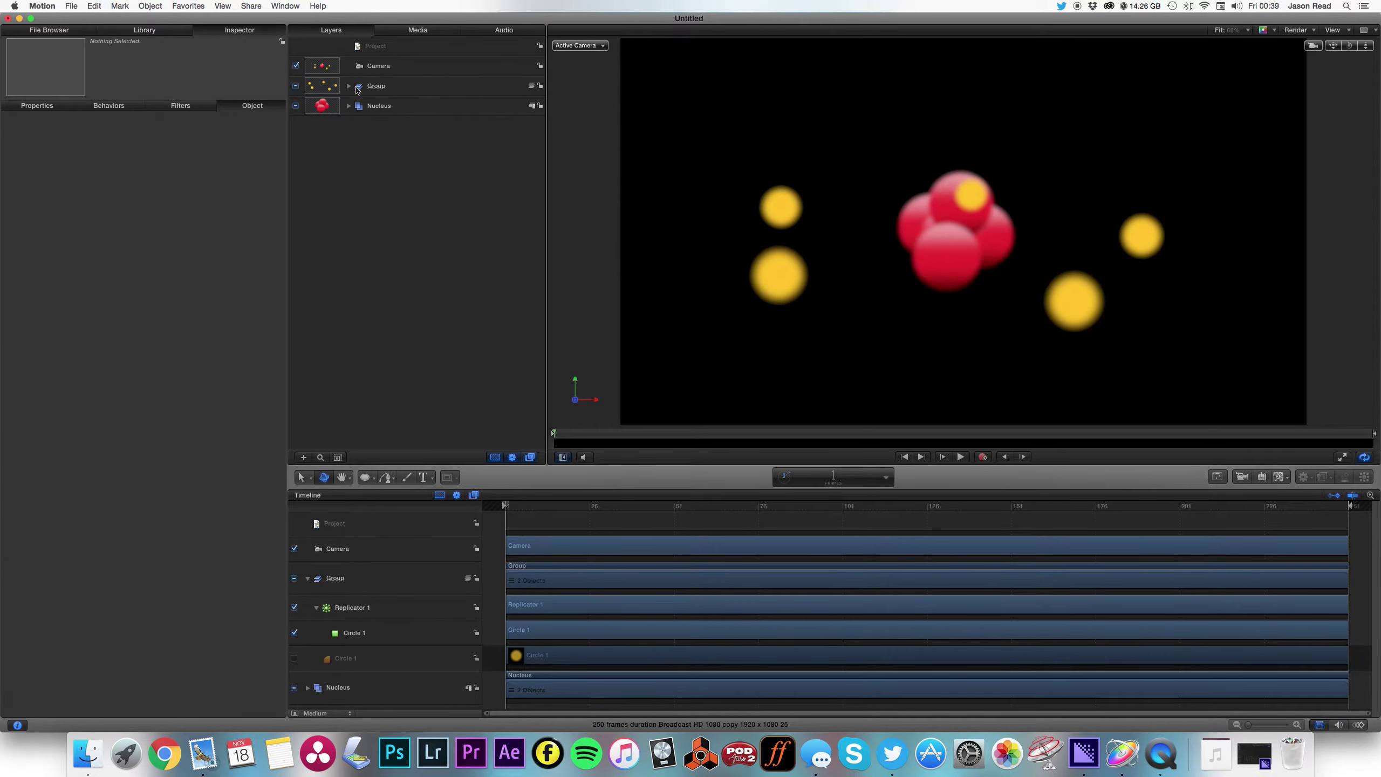
pyautogui.click(369, 90)
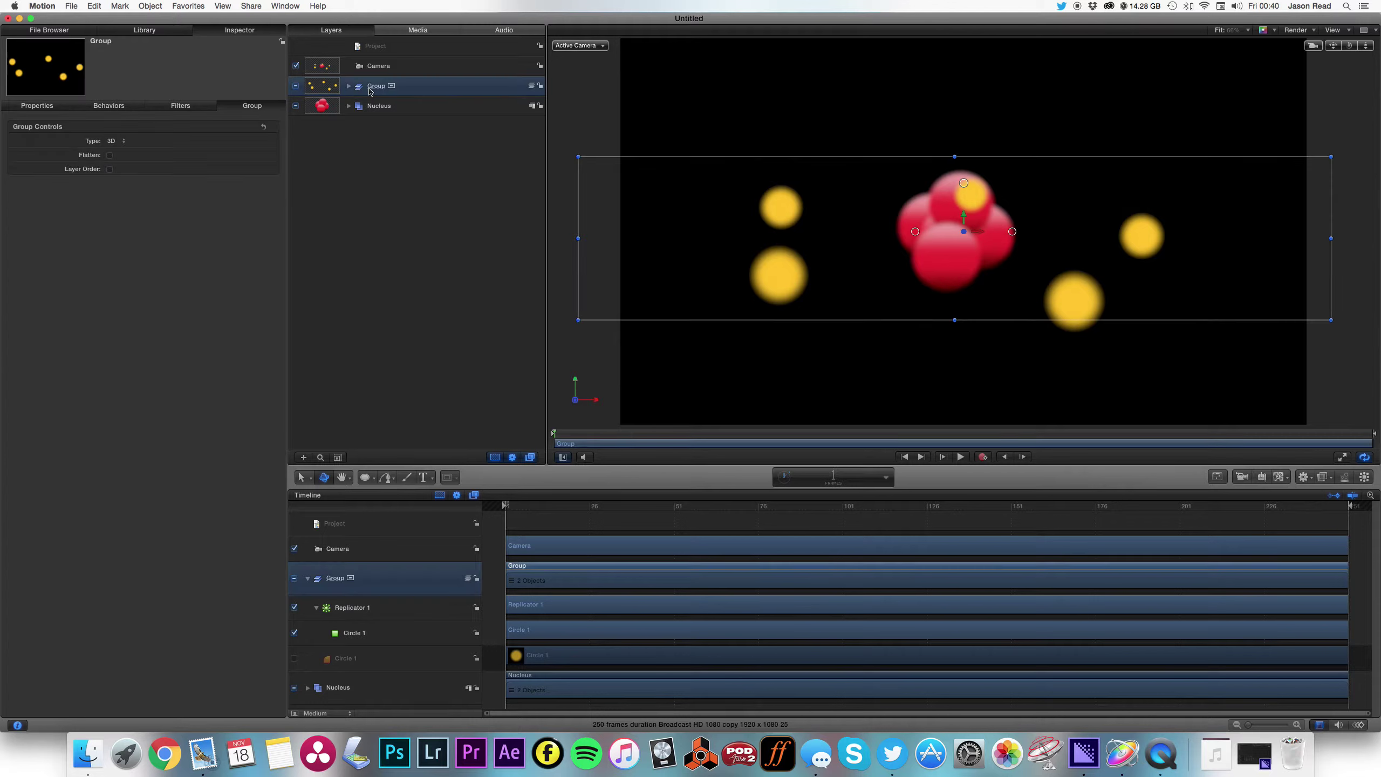
pyautogui.moveTo(371, 107); pyautogui.dragTo(423, 81)
# Expand the Group and adjust Replicator 1's Offset to rotate the electrons around the ring
pyautogui.click(392, 103)
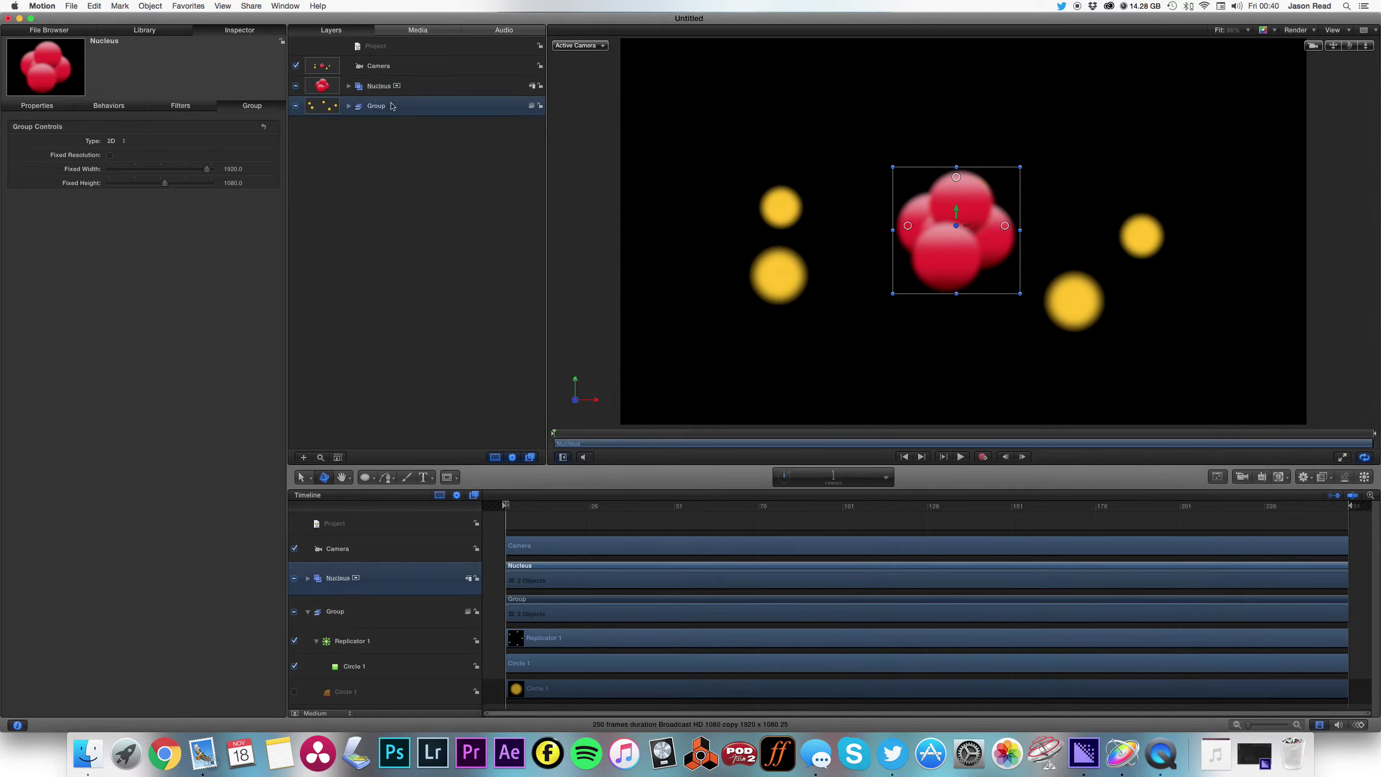
pyautogui.click(349, 107)
pyautogui.click(391, 127)
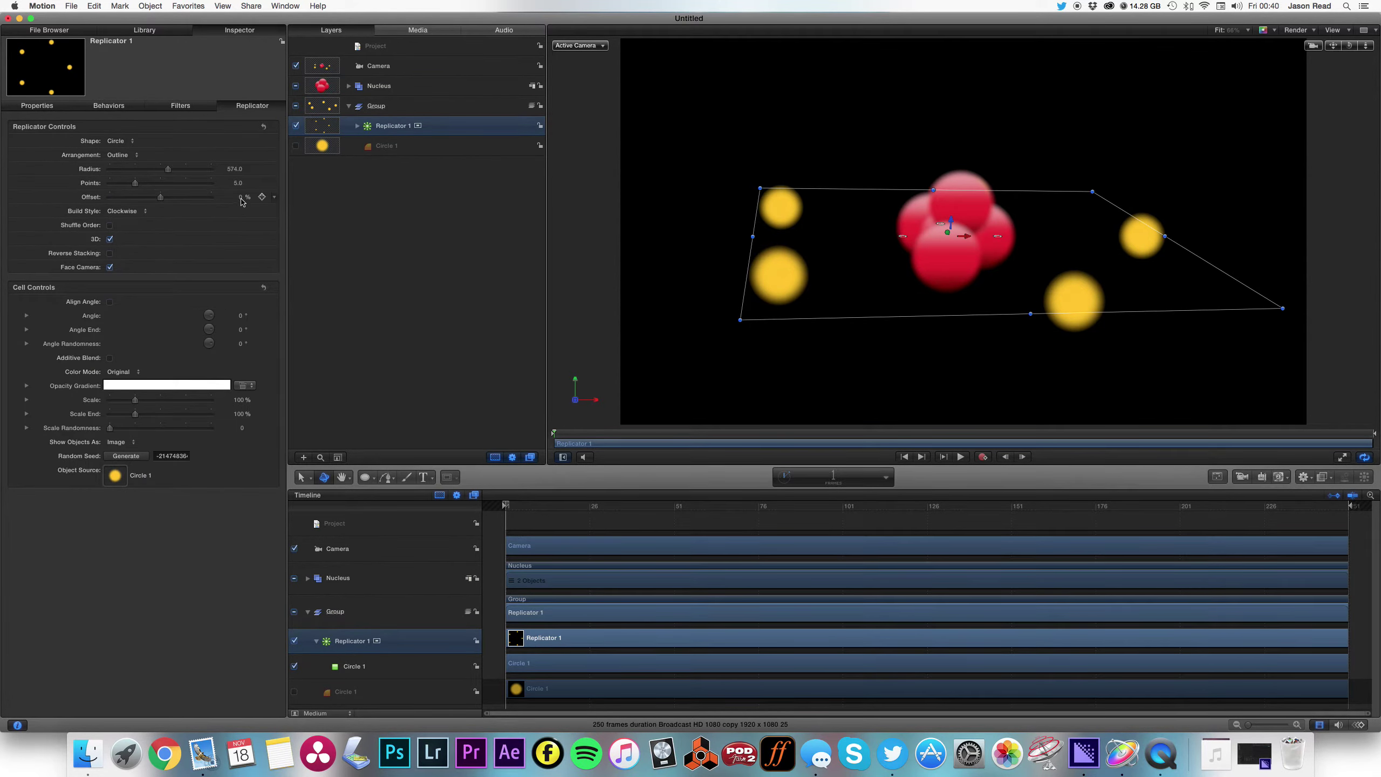
pyautogui.moveTo(242, 200); pyautogui.dragTo(236, 198)
# Add a Rate behavior of 63.9% to the Offset and preview the orbit
pyautogui.click(274, 197)
pyautogui.moveTo(318, 293)
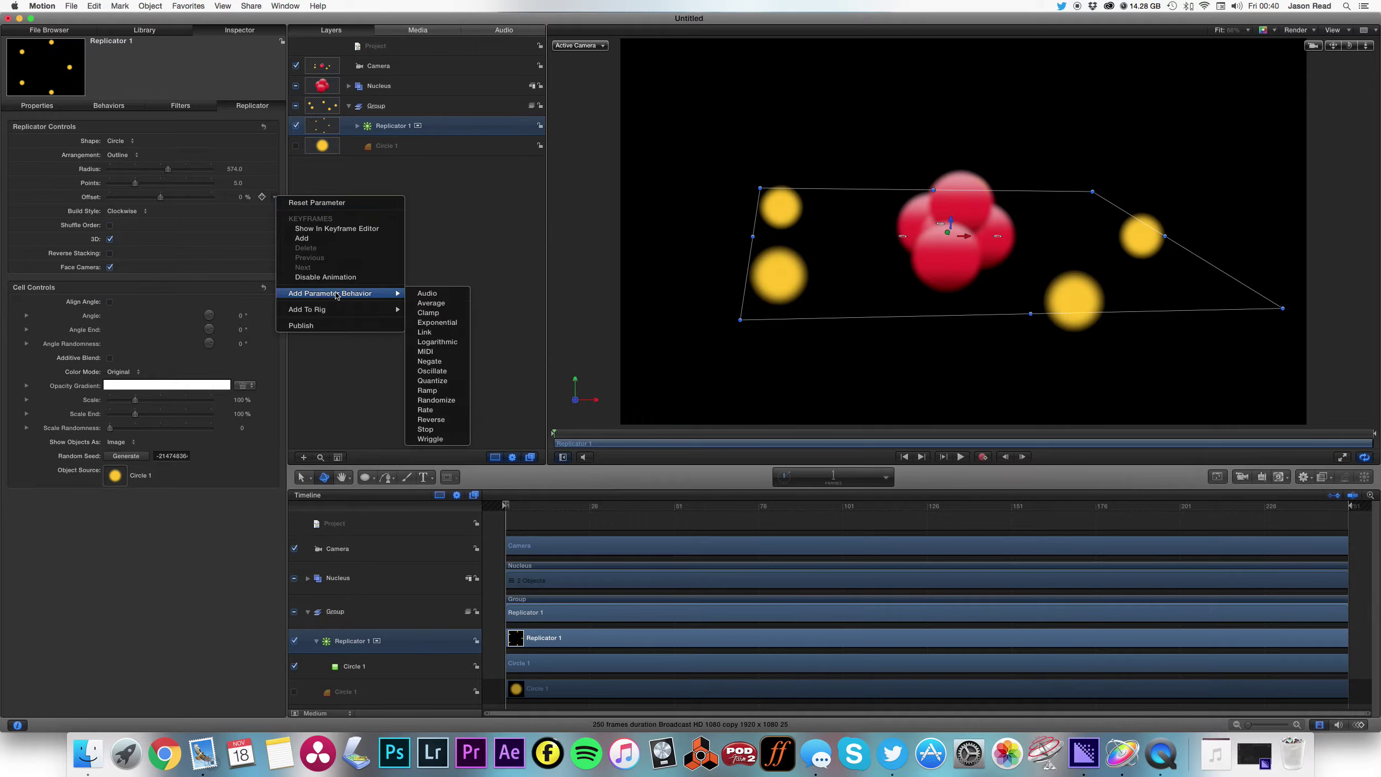
pyautogui.click(452, 410)
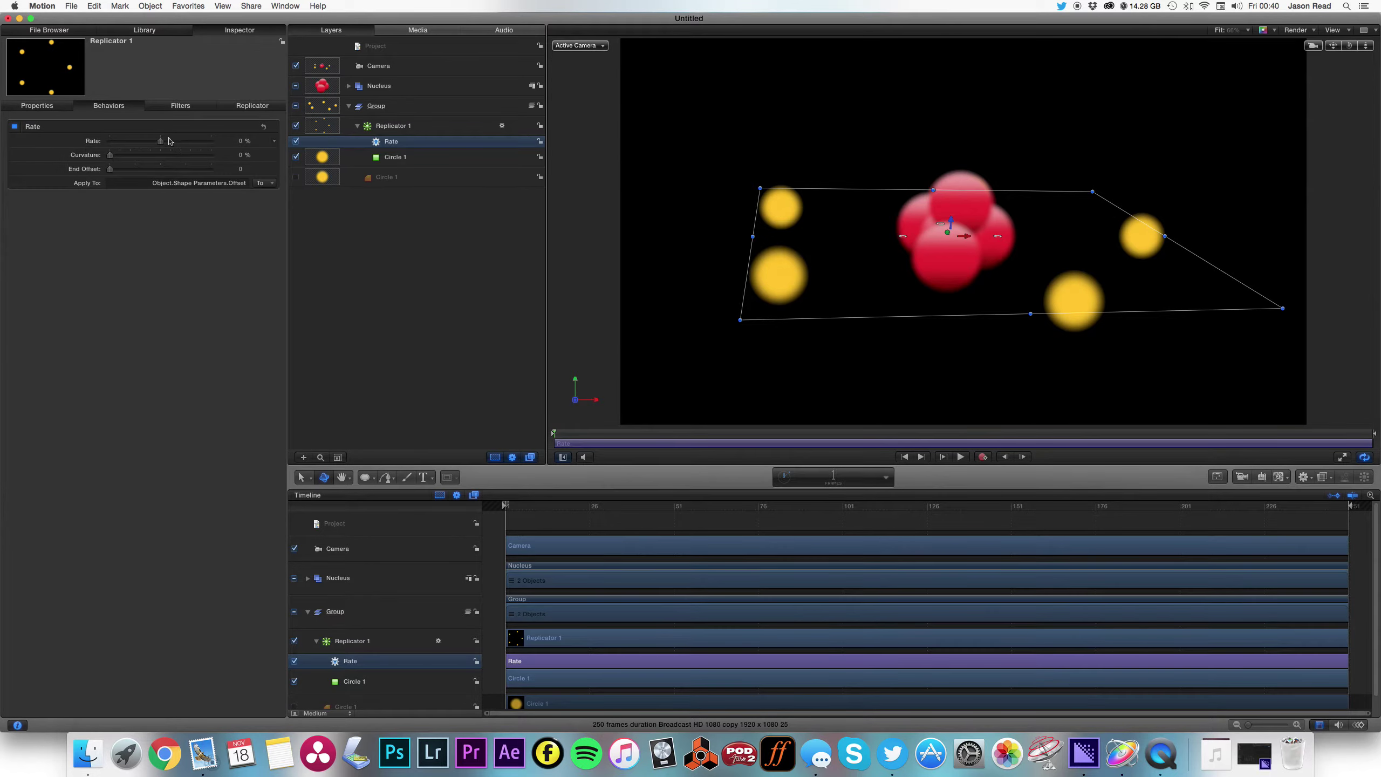
pyautogui.moveTo(168, 143)
pyautogui.mouseDown()
pyautogui.moveTo(206, 143)
pyautogui.moveTo(177, 146)
pyautogui.mouseUp()
pyautogui.press('space')
pyautogui.press('space')
pyautogui.press('space')
pyautogui.click(185, 144)
pyautogui.press('space')
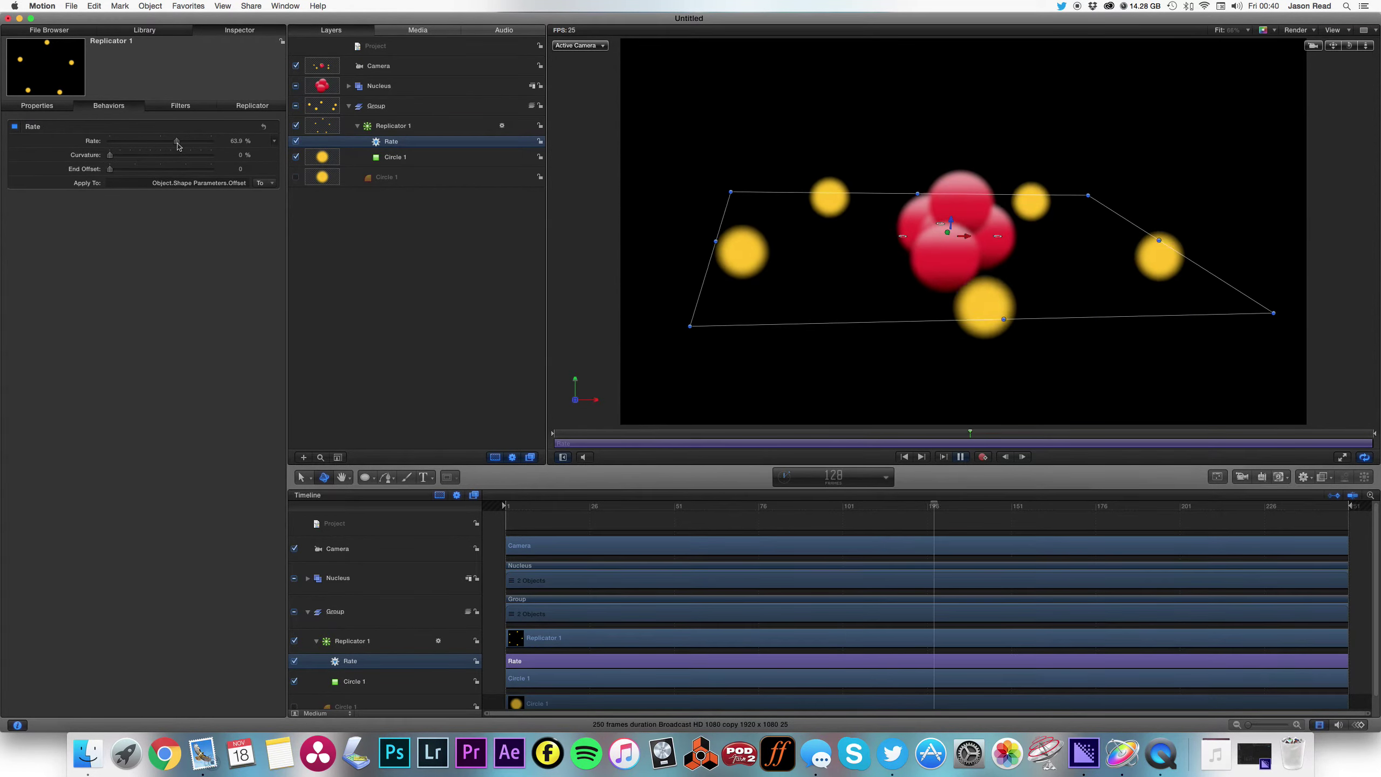
pyautogui.press('space')
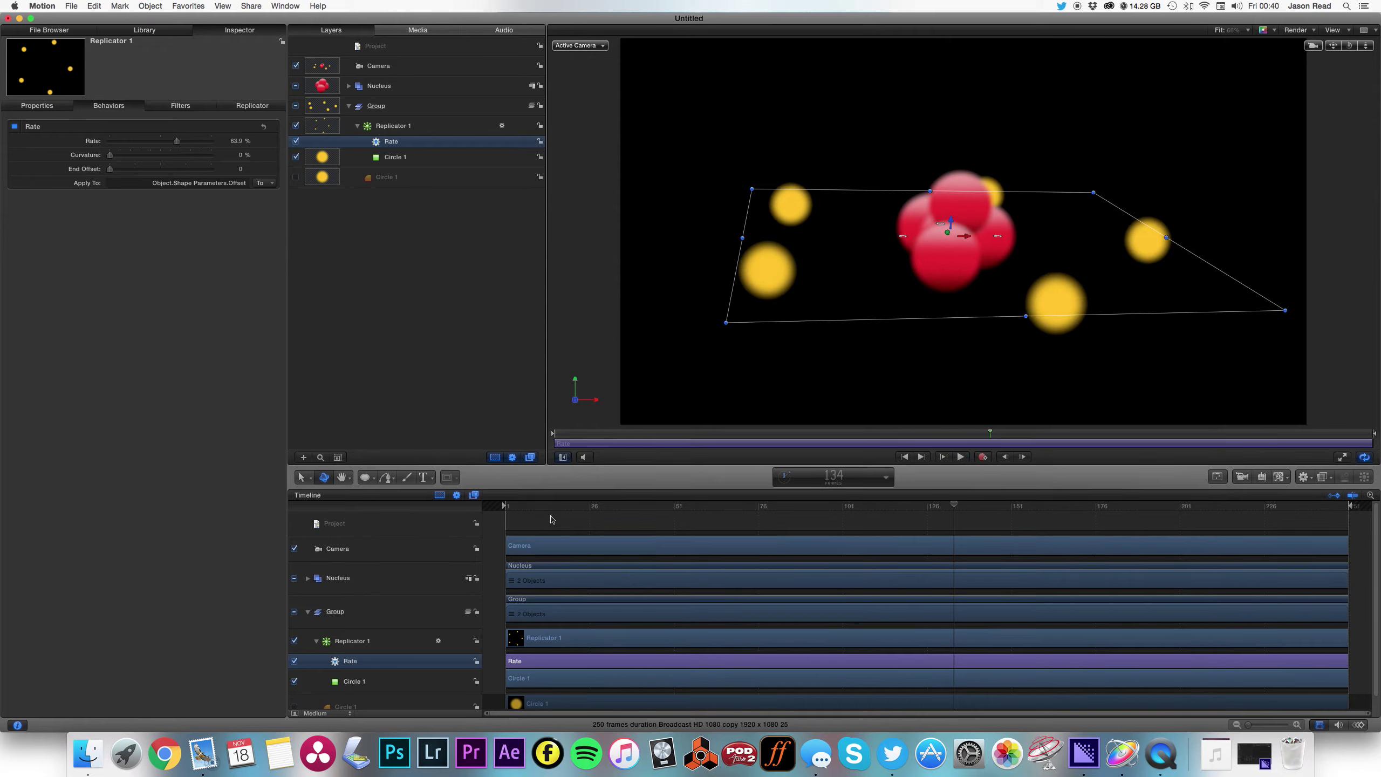
# Duplicate Replicator 1 to create a second electron ring
pyautogui.click(409, 127)
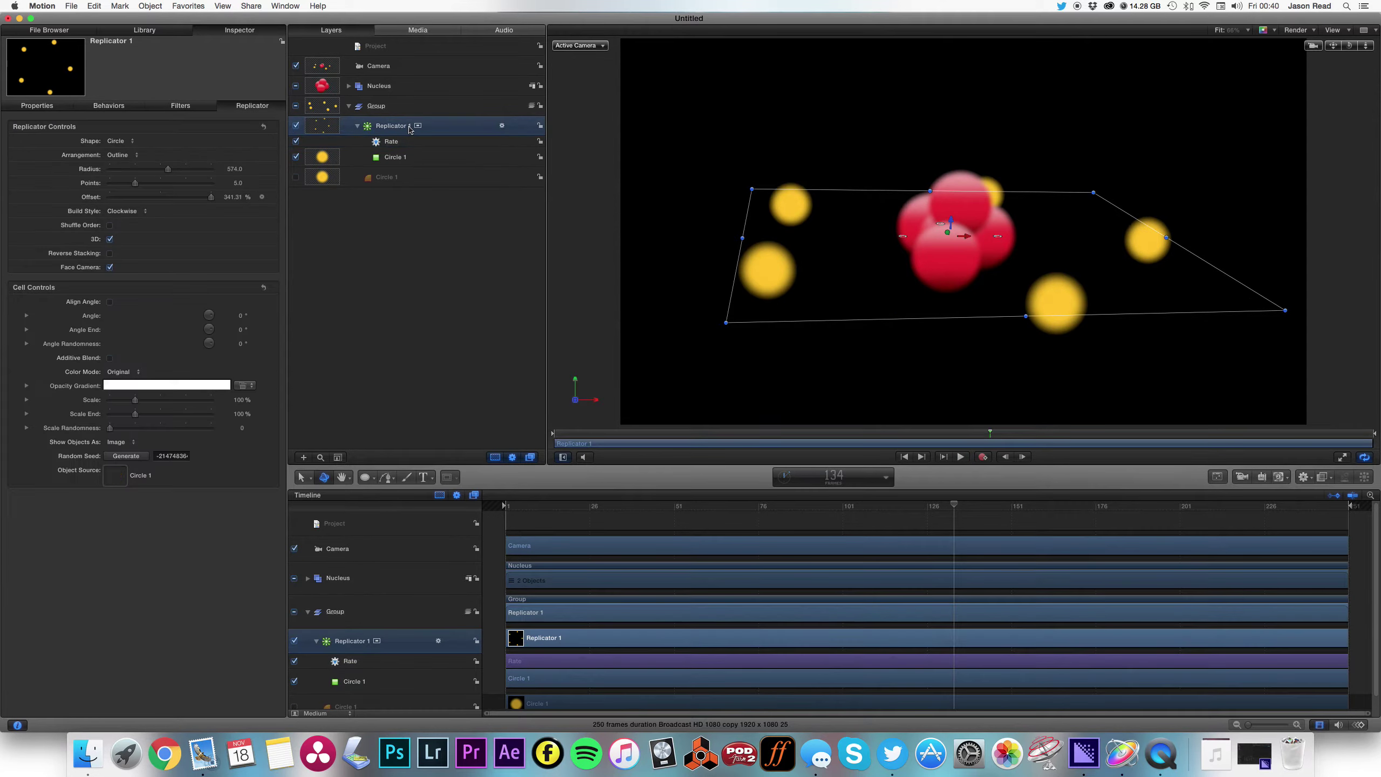
pyautogui.rightClick(463, 130)
pyautogui.click(489, 160)
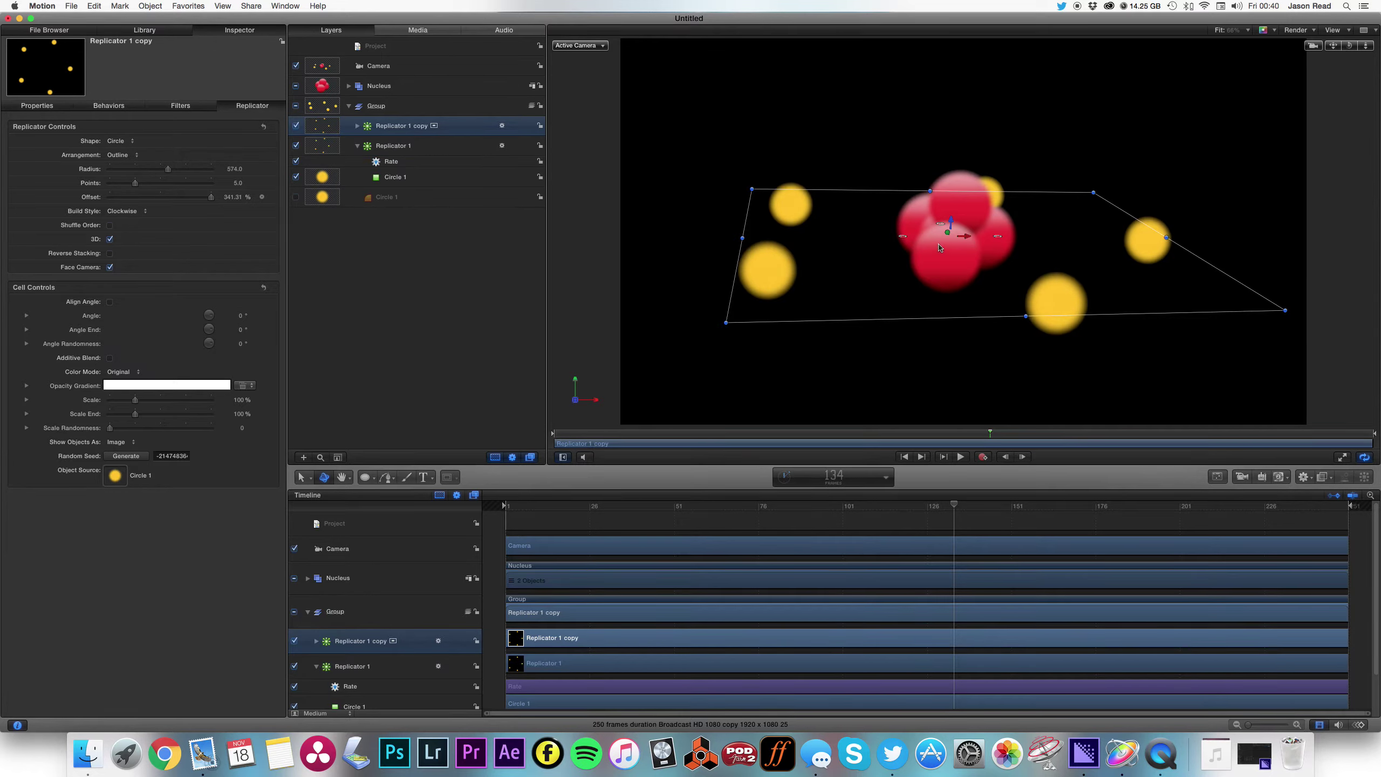
# Tilt the Replicator 1 copy onto a different 3D orbit and preview it
pyautogui.moveTo(907, 239); pyautogui.dragTo(942, 219)
pyautogui.press('space')
pyautogui.press('space')
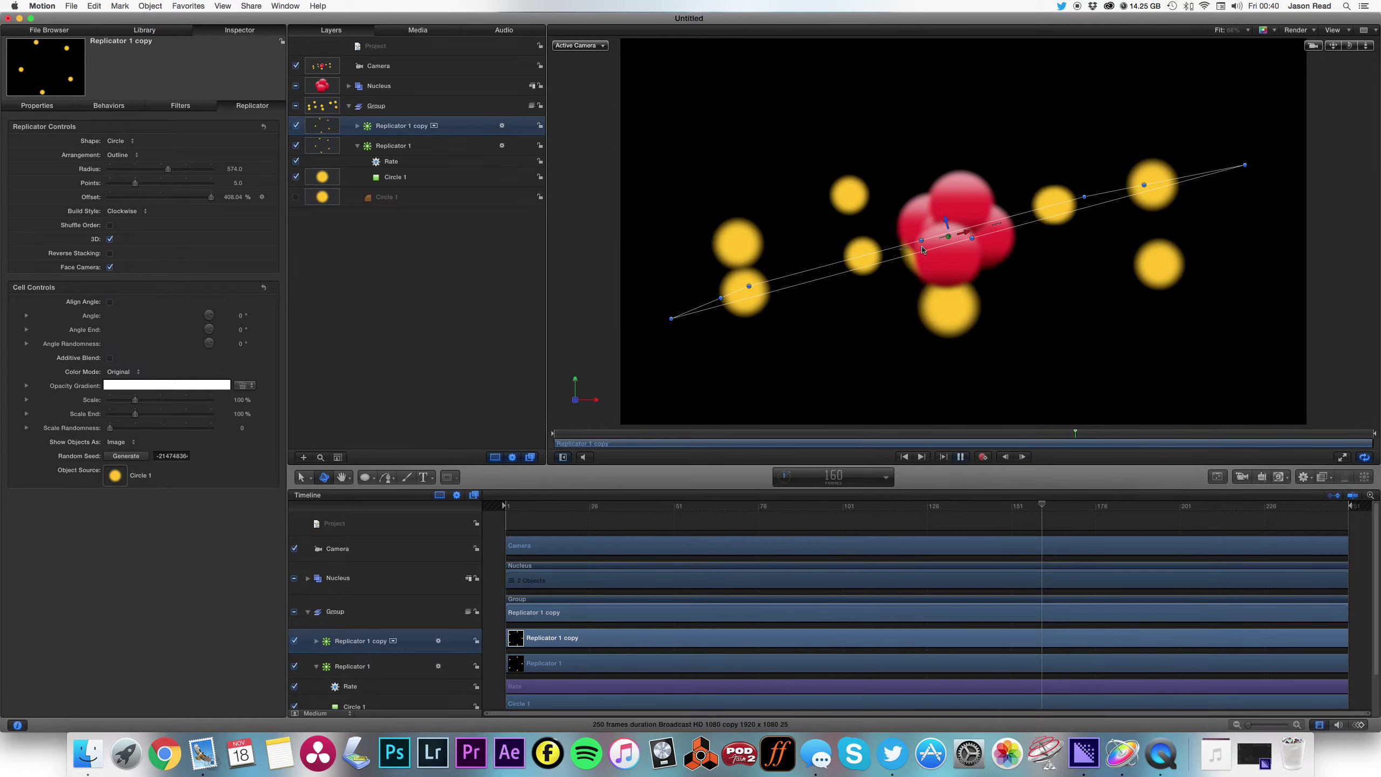
pyautogui.press('space')
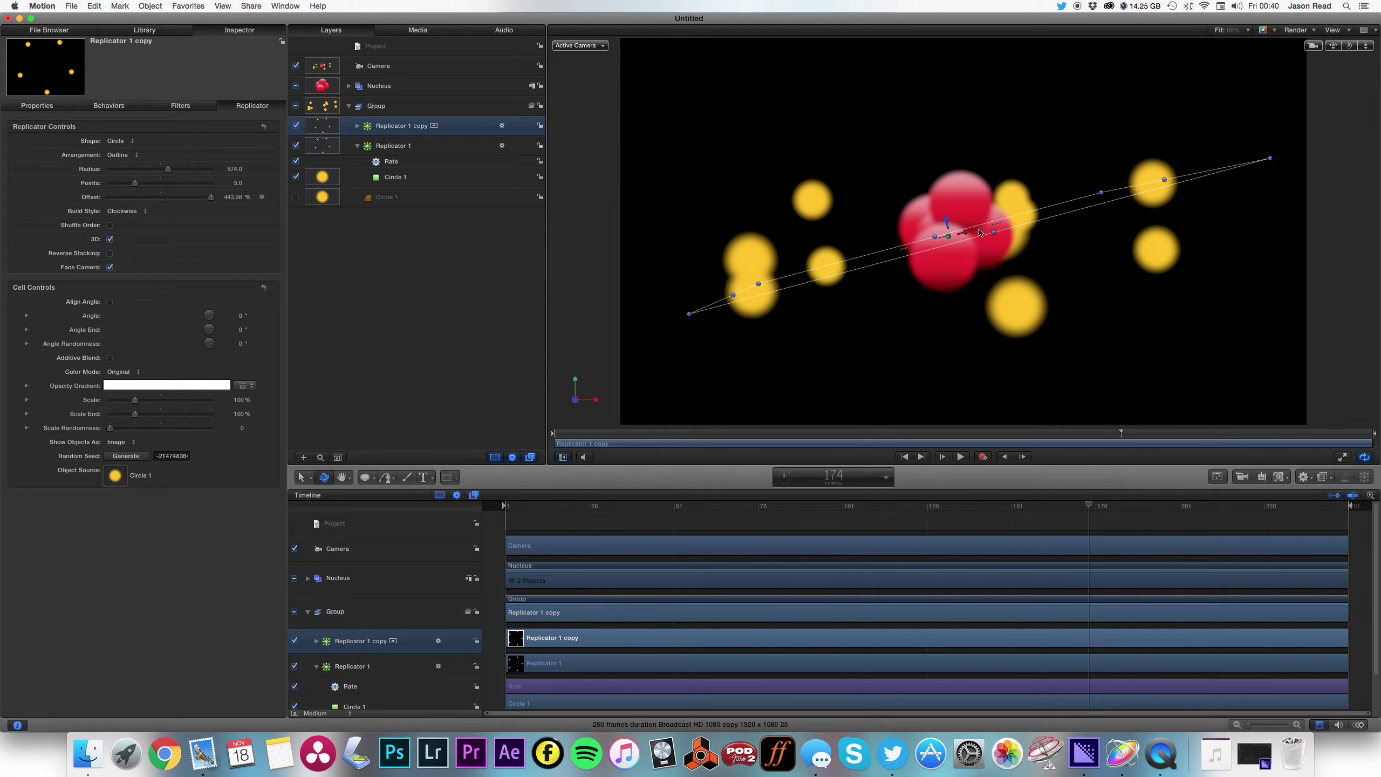
pyautogui.moveTo(997, 229); pyautogui.dragTo(911, 260)
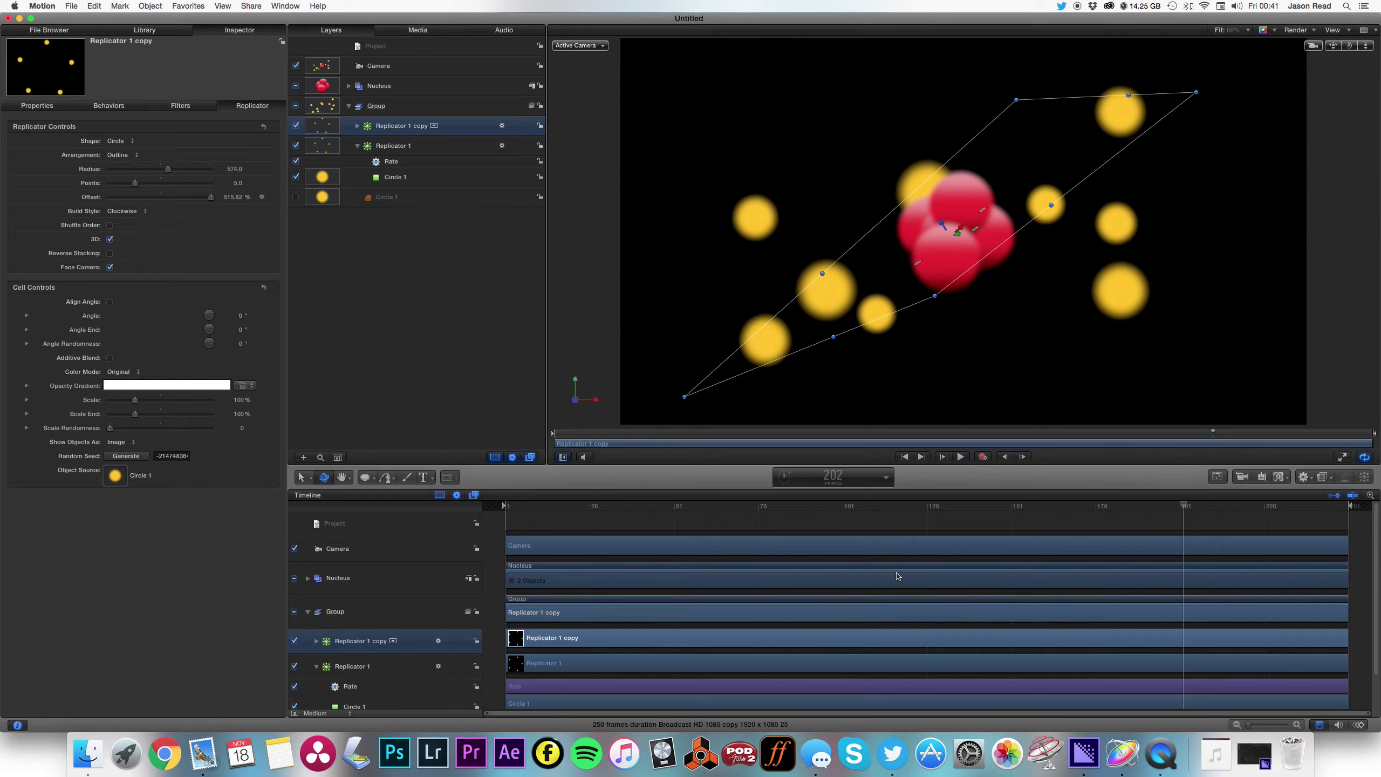
pyautogui.click(889, 525)
# Play the animation from the start to review both electron rings
pyautogui.press('Home')
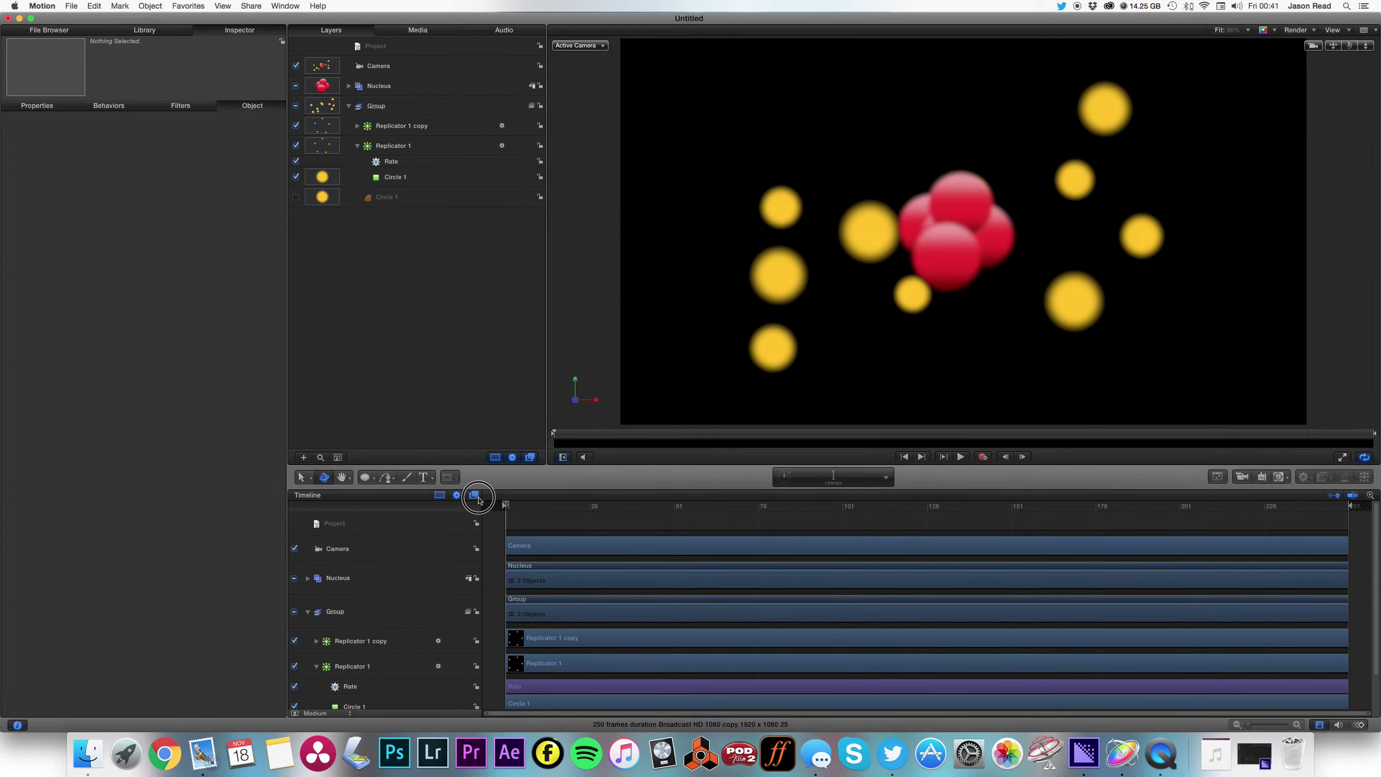
pyautogui.press('space')
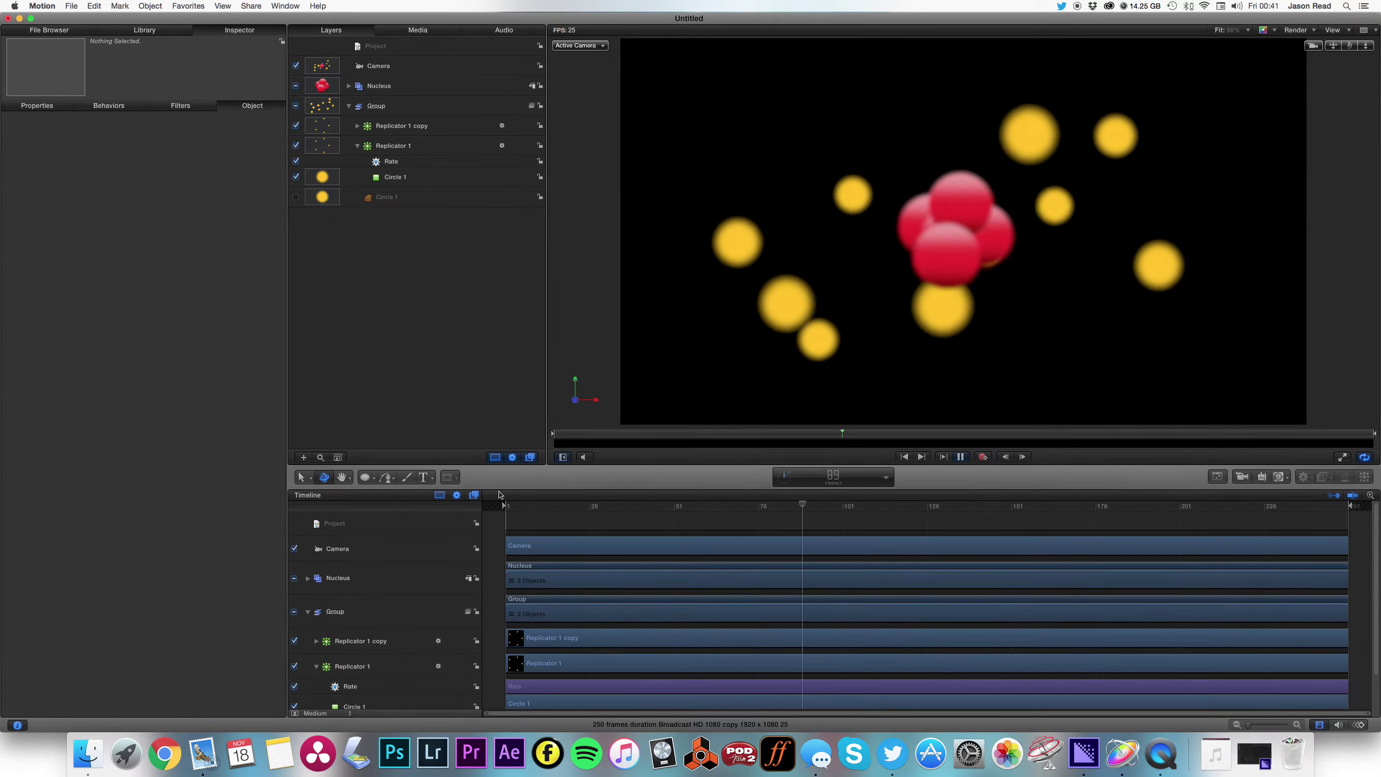
pyautogui.press('space')
# Shrink Replicator 1 copy's radius to 399, preview, and return to frame 1
pyautogui.click(727, 551)
pyautogui.click(411, 179)
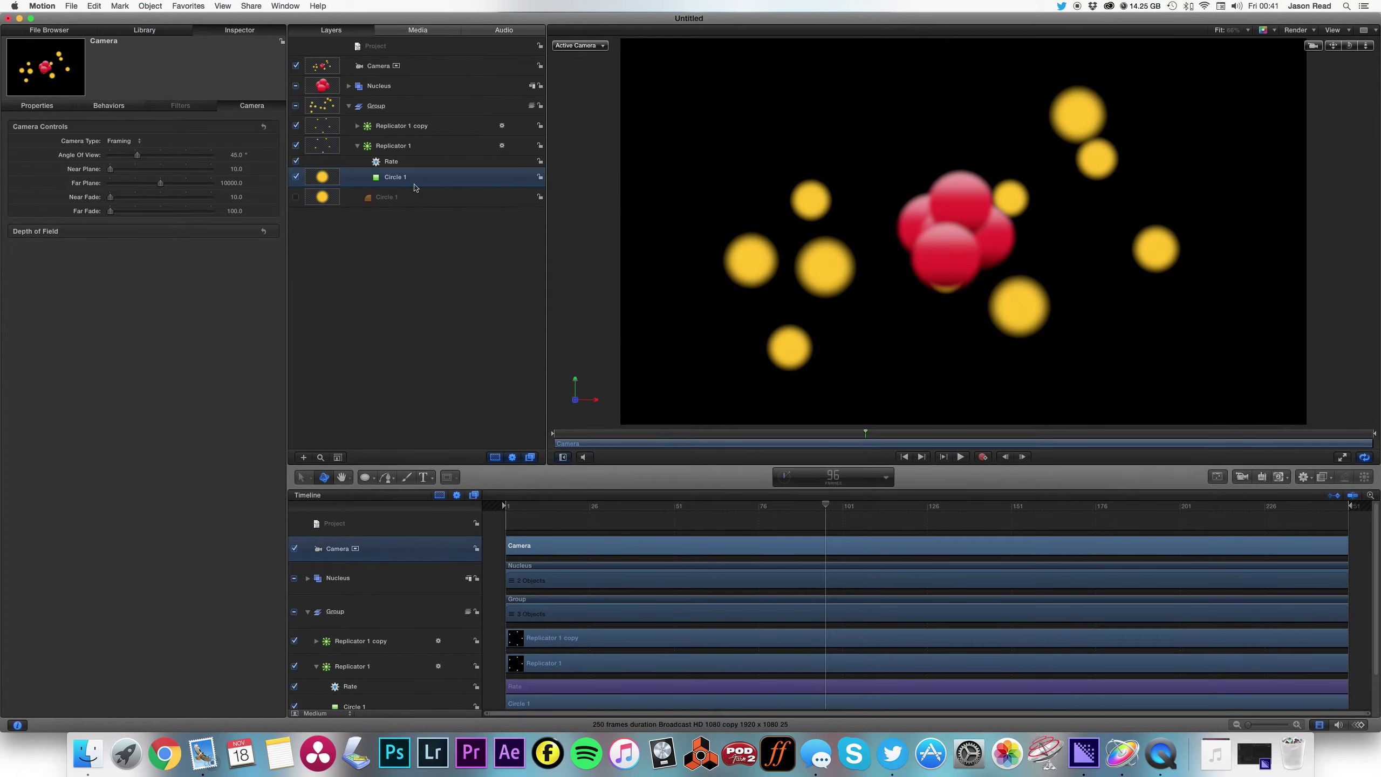
pyautogui.click(402, 132)
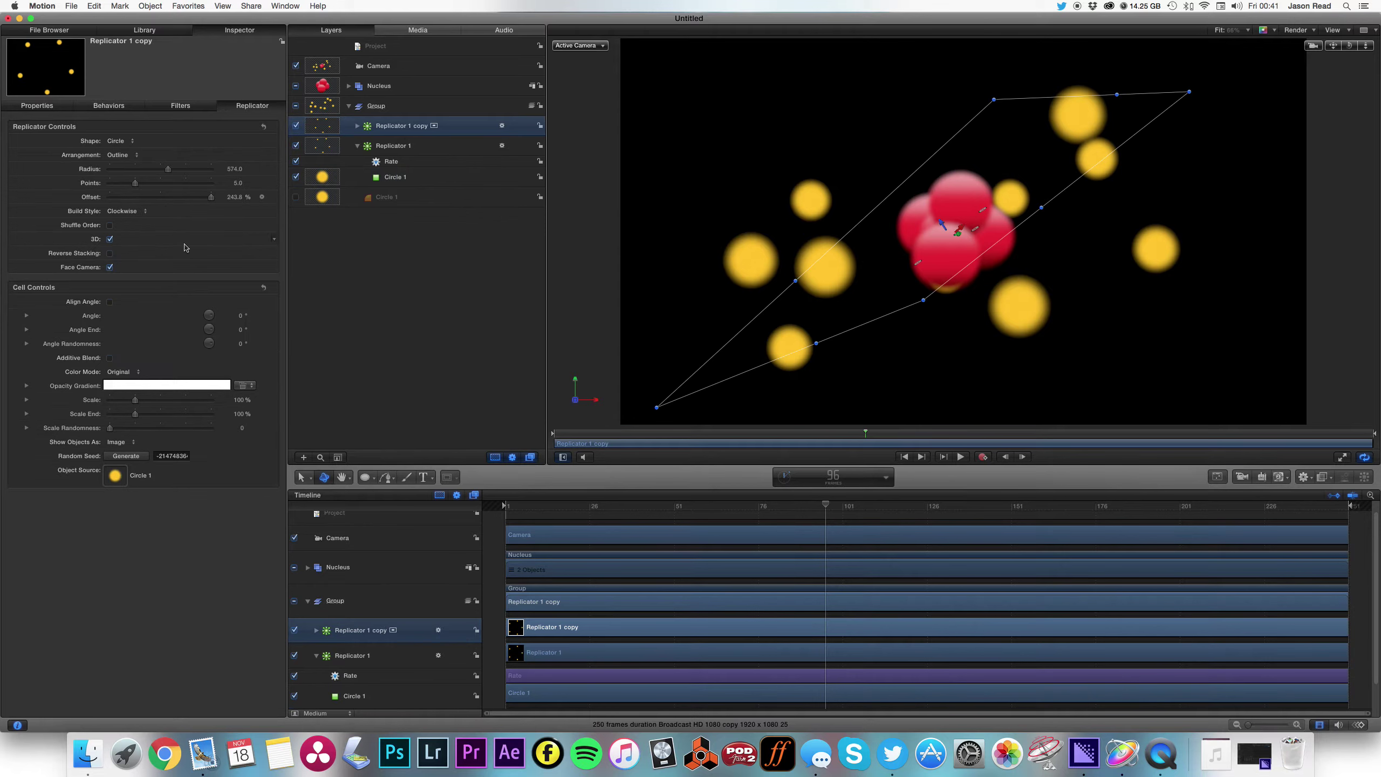
pyautogui.moveTo(167, 172); pyautogui.dragTo(154, 172)
pyautogui.press('space')
pyautogui.press('space')
pyautogui.click(153, 170)
pyautogui.press('space')
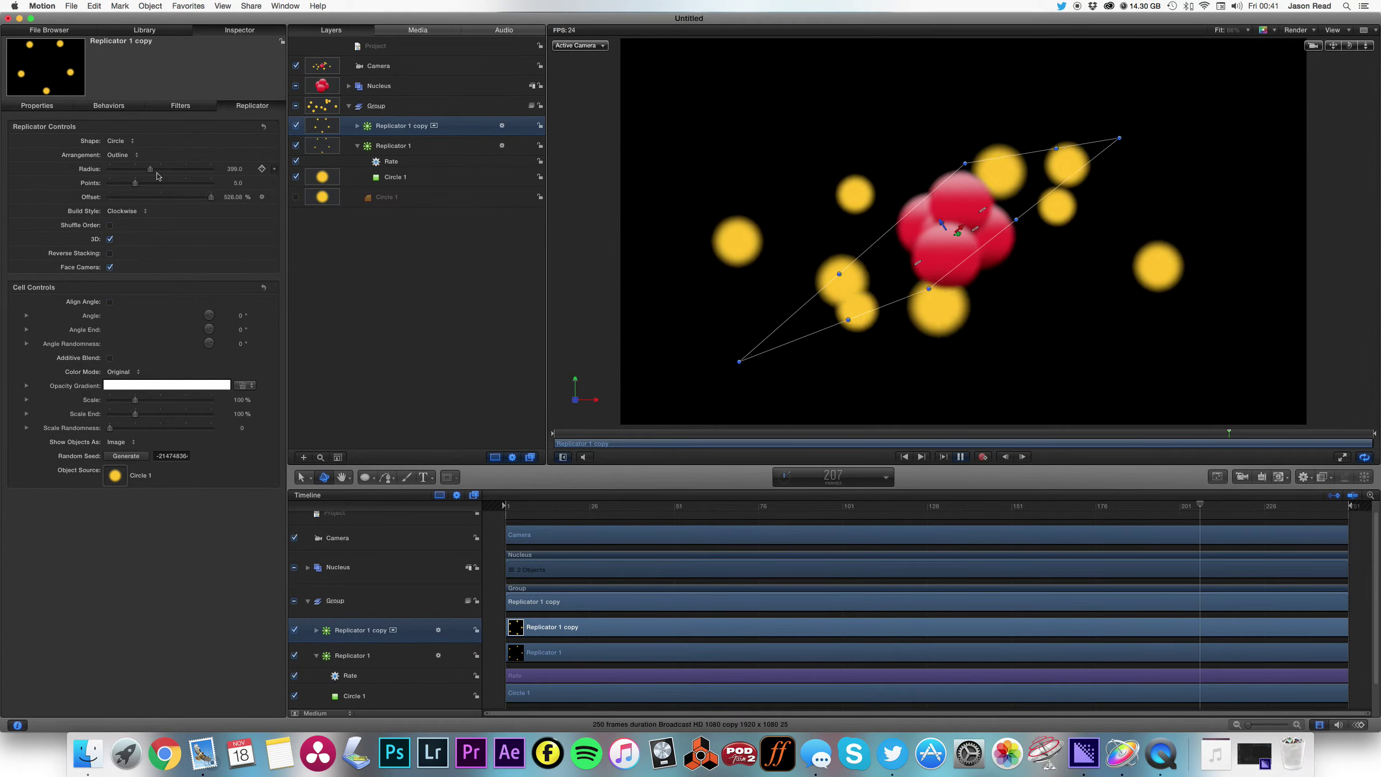
pyautogui.press('space')
pyautogui.click(505, 506)
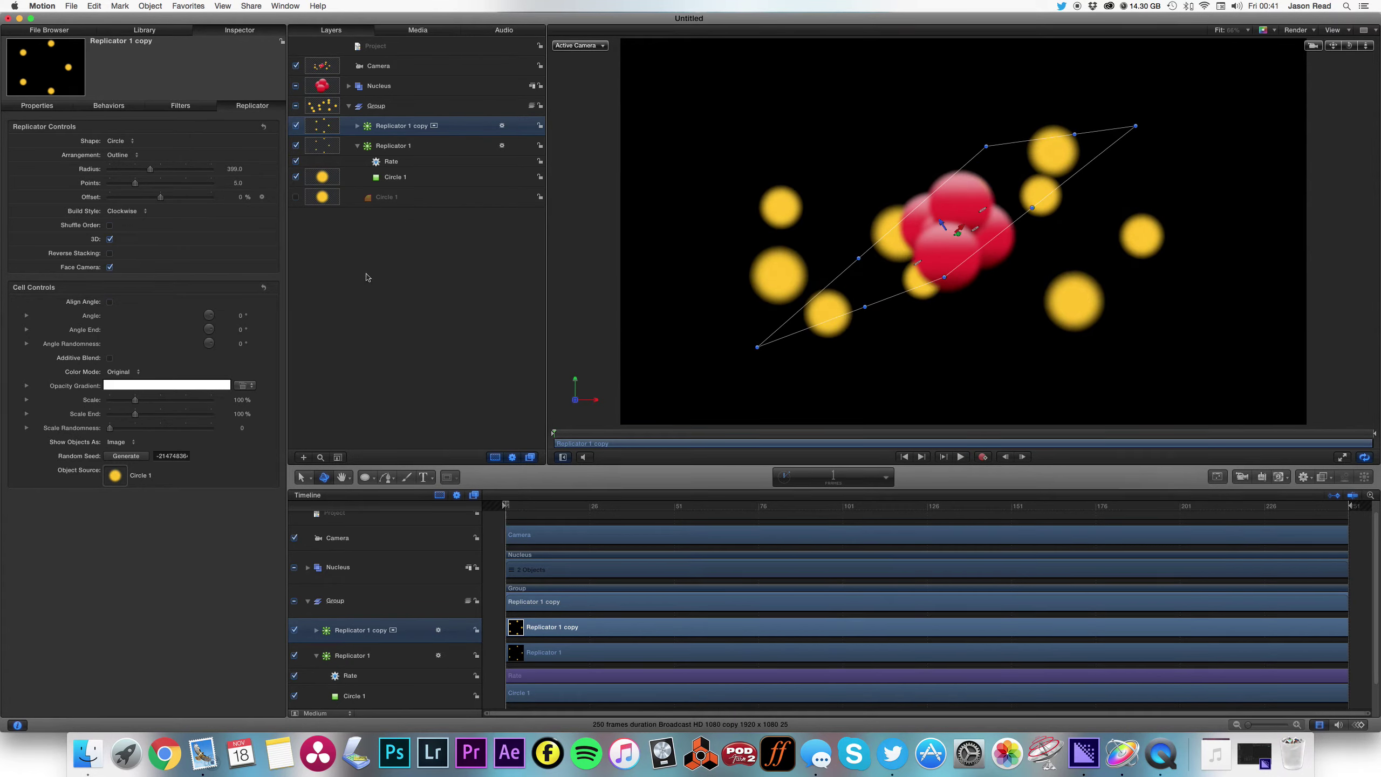
# Collapse and lock the electron Group
pyautogui.click(348, 106)
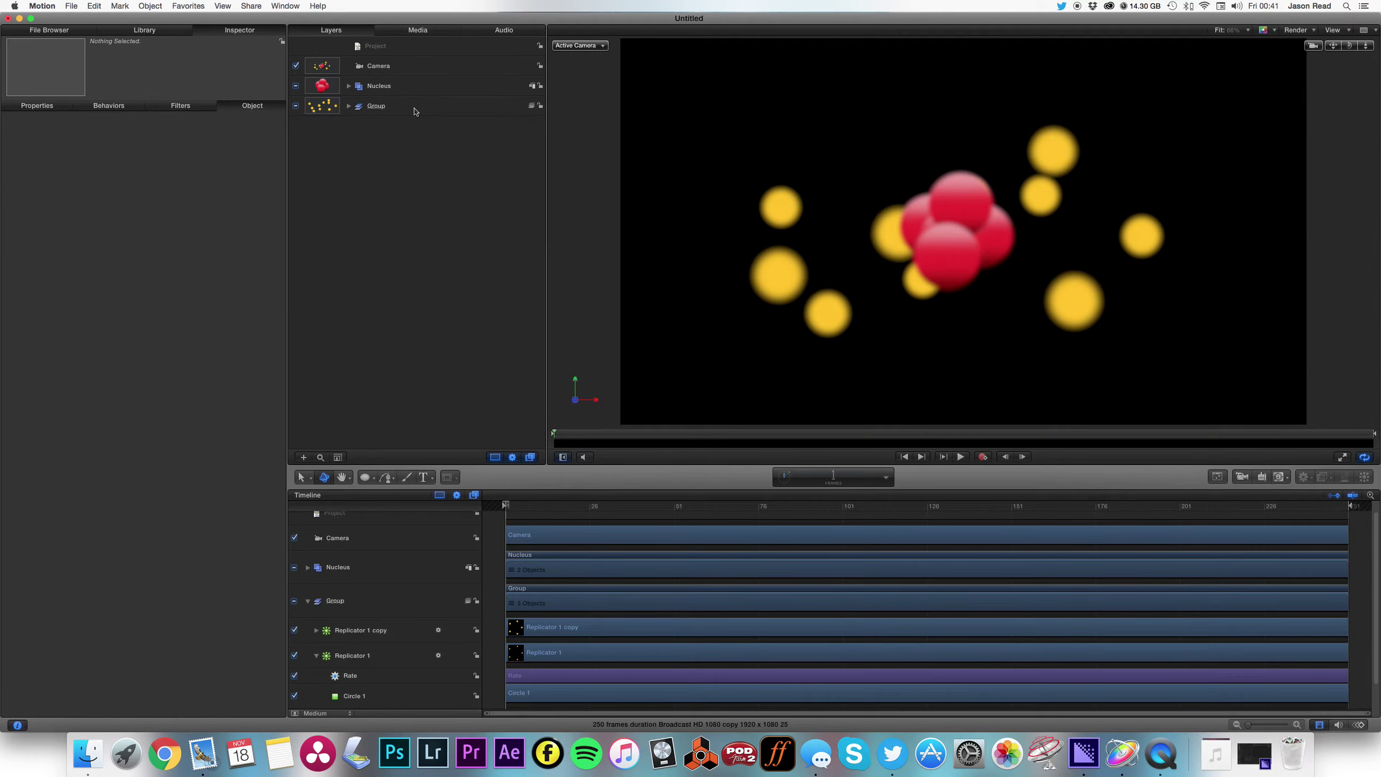
pyautogui.click(540, 106)
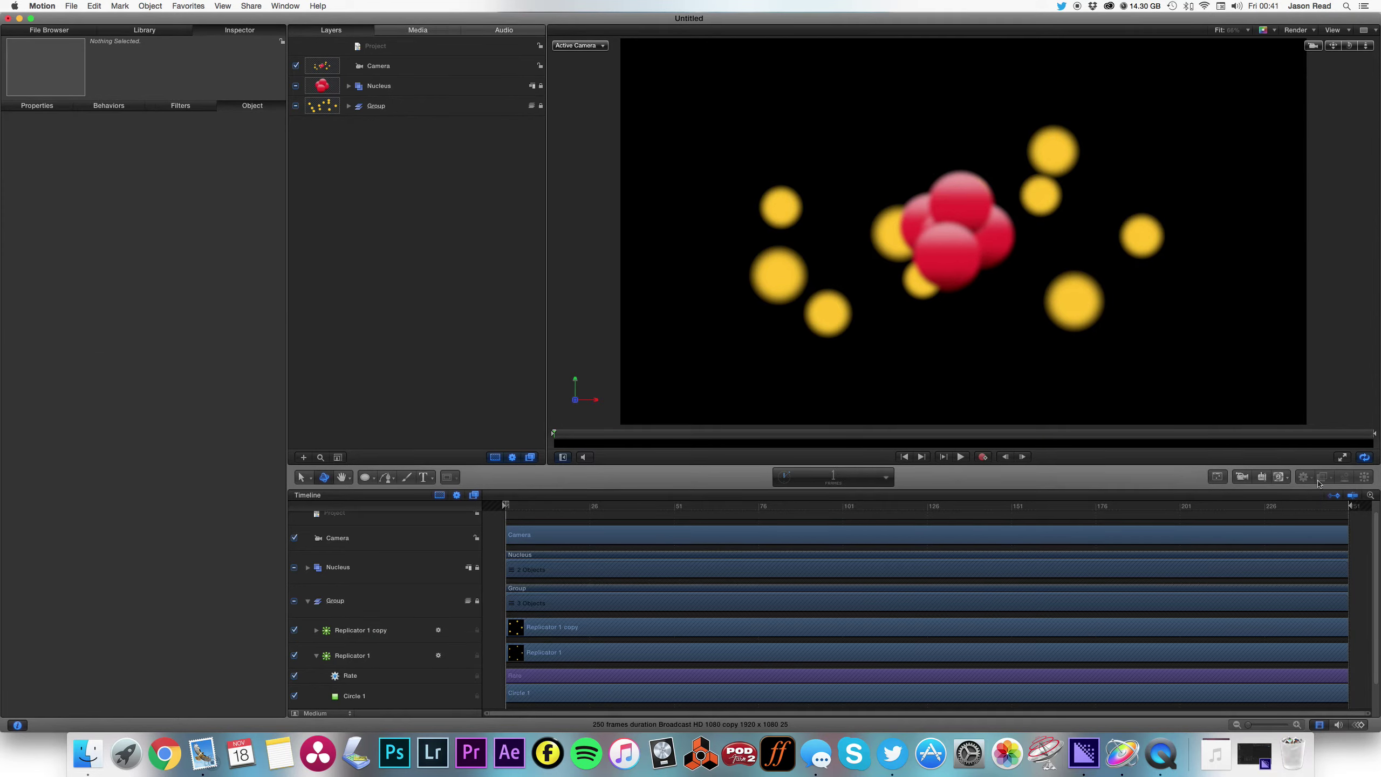
pyautogui.click(1285, 480)
pyautogui.moveTo(1289, 491)
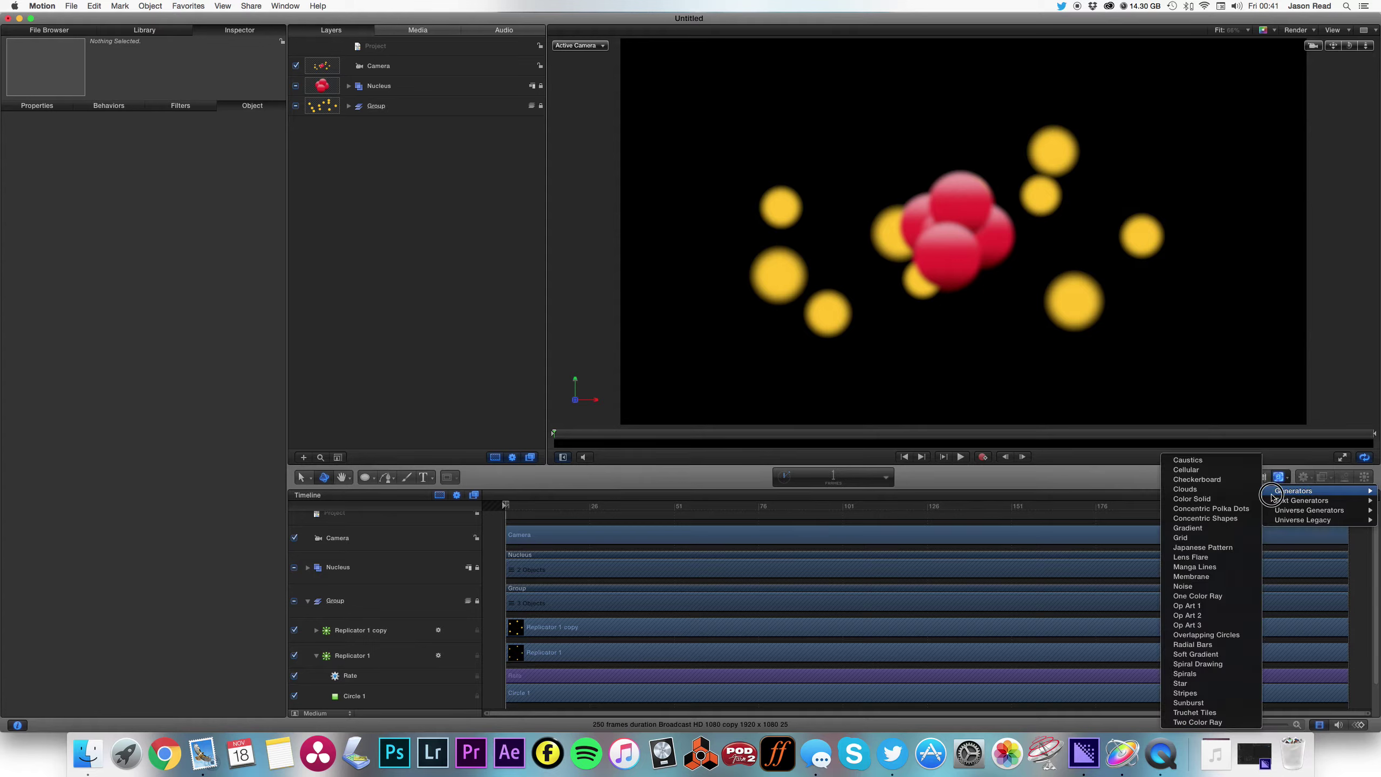
pyautogui.click(1236, 501)
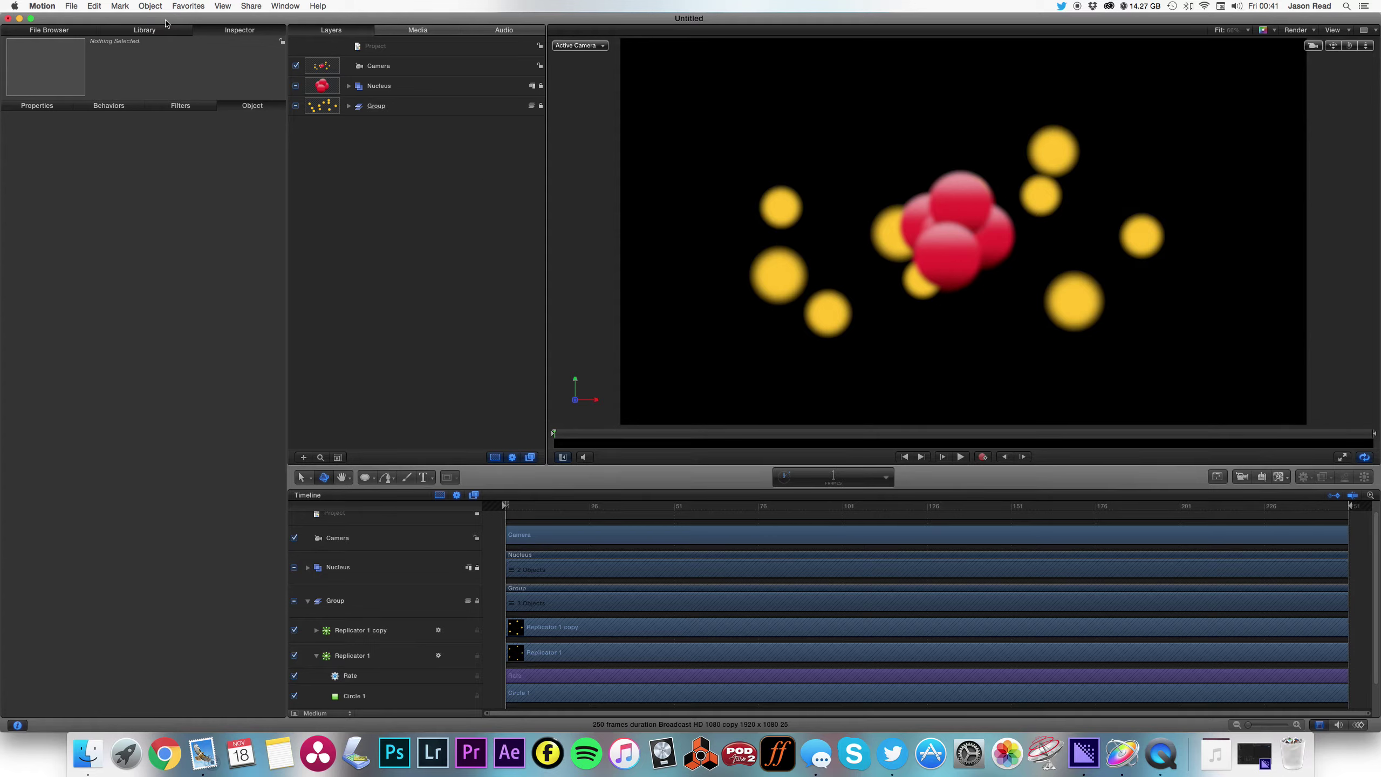
# Create a new Group 1 and add a blue Color Solid generator to it
pyautogui.click(150, 6)
pyautogui.click(157, 15)
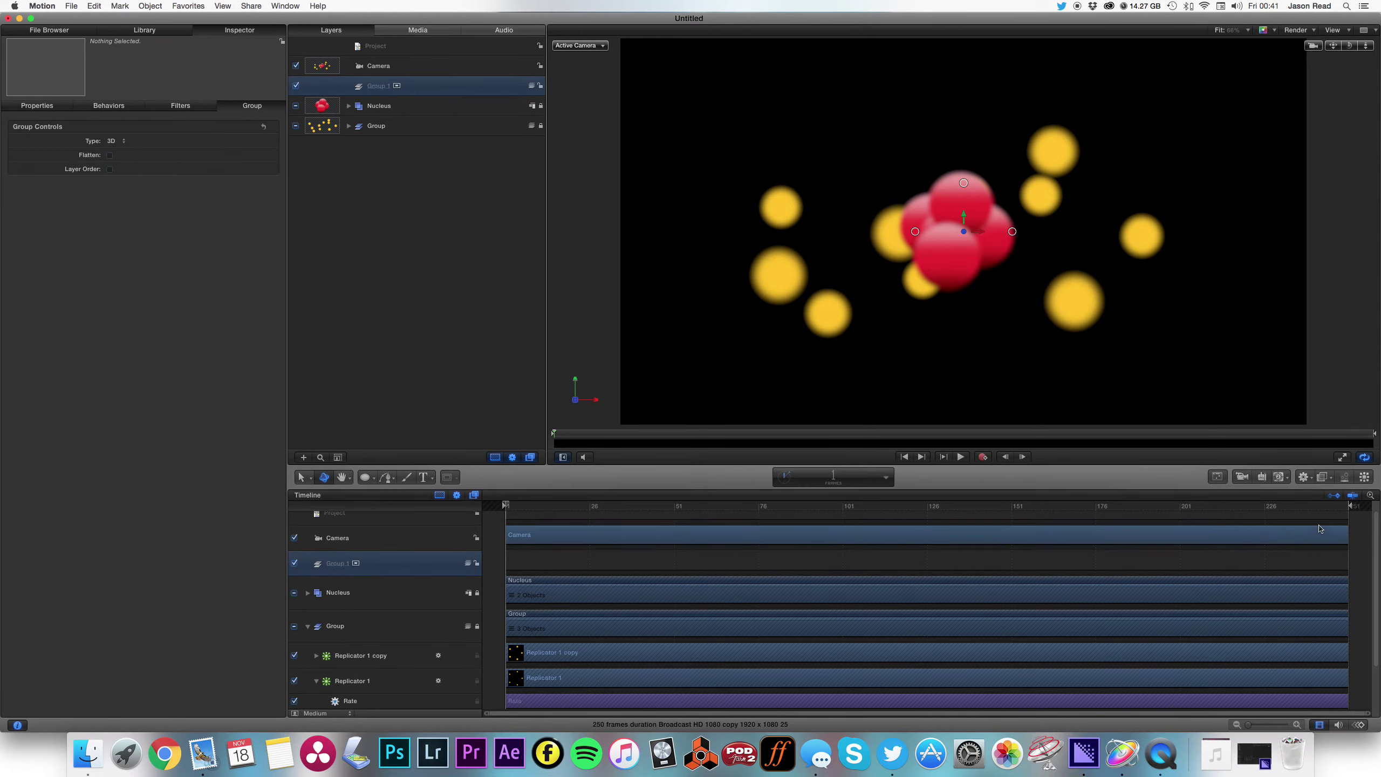
pyautogui.click(1303, 478)
pyautogui.click(1287, 485)
pyautogui.click(1287, 485)
pyautogui.moveTo(1297, 491)
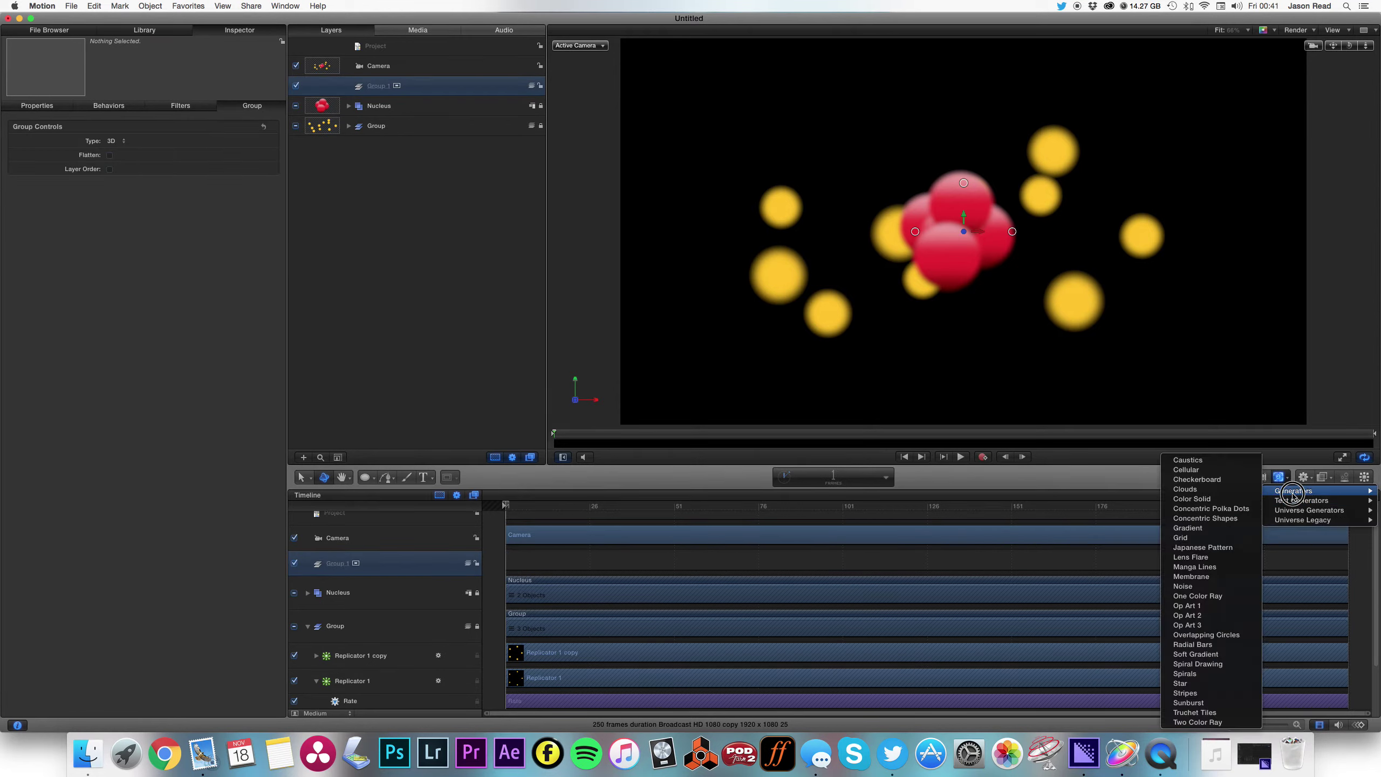
pyautogui.click(1250, 498)
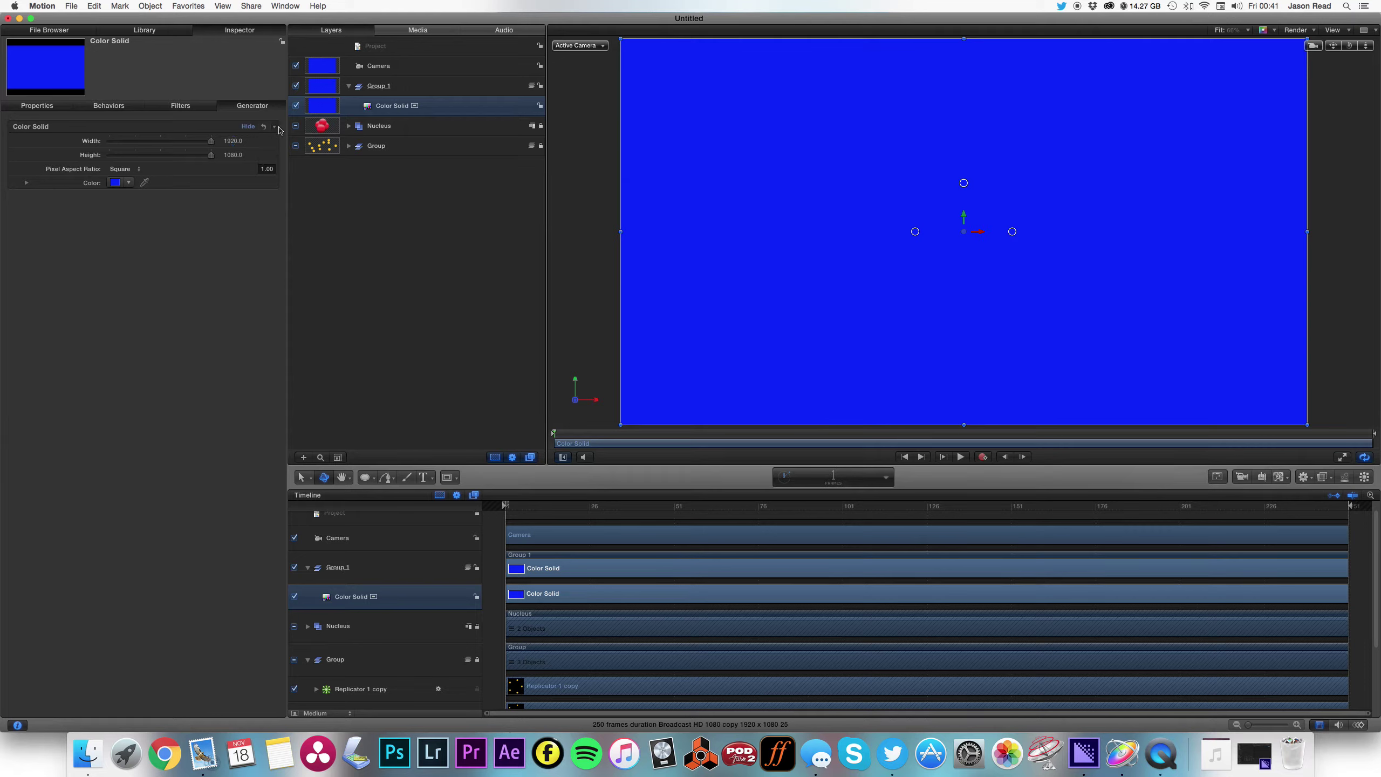
# Rotate Group 1's blue plane to -90° on X to lay it flat
pyautogui.click(403, 89)
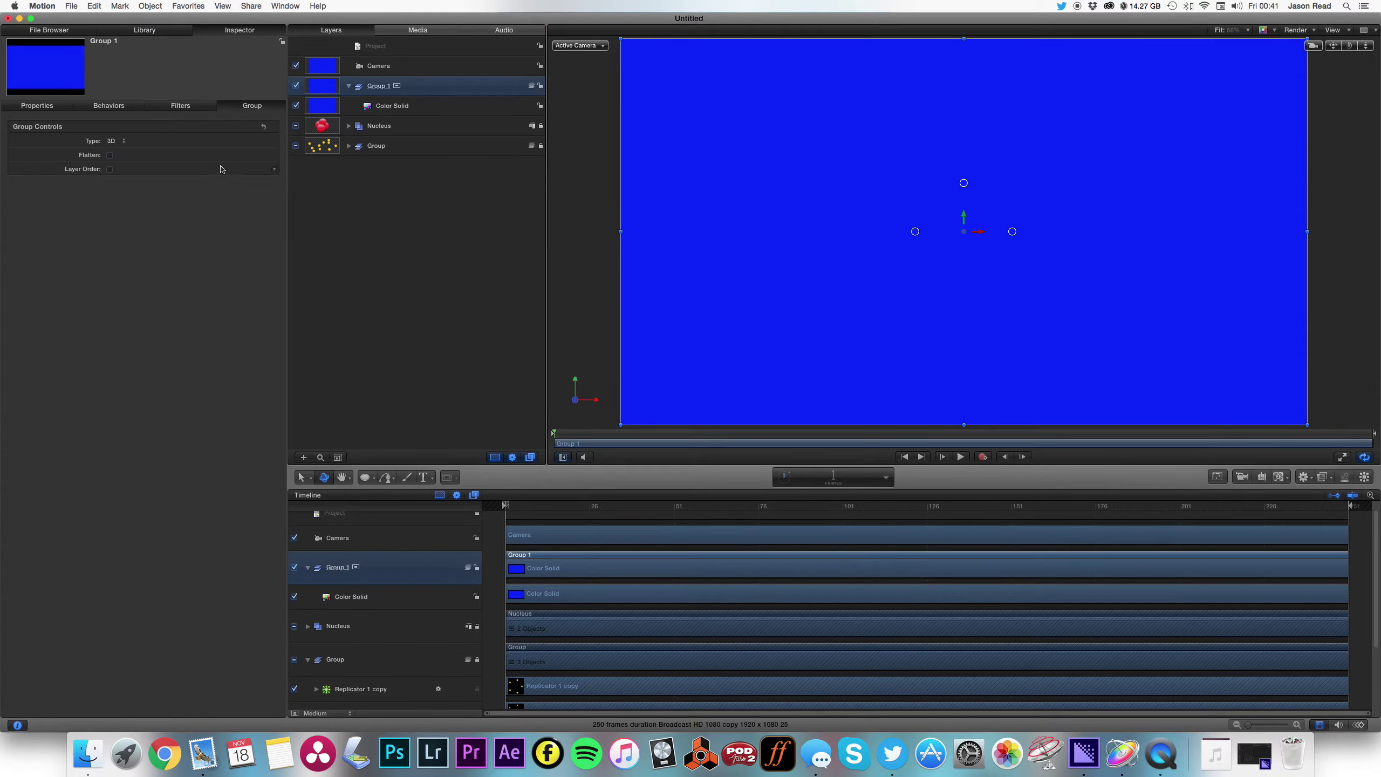
pyautogui.click(38, 105)
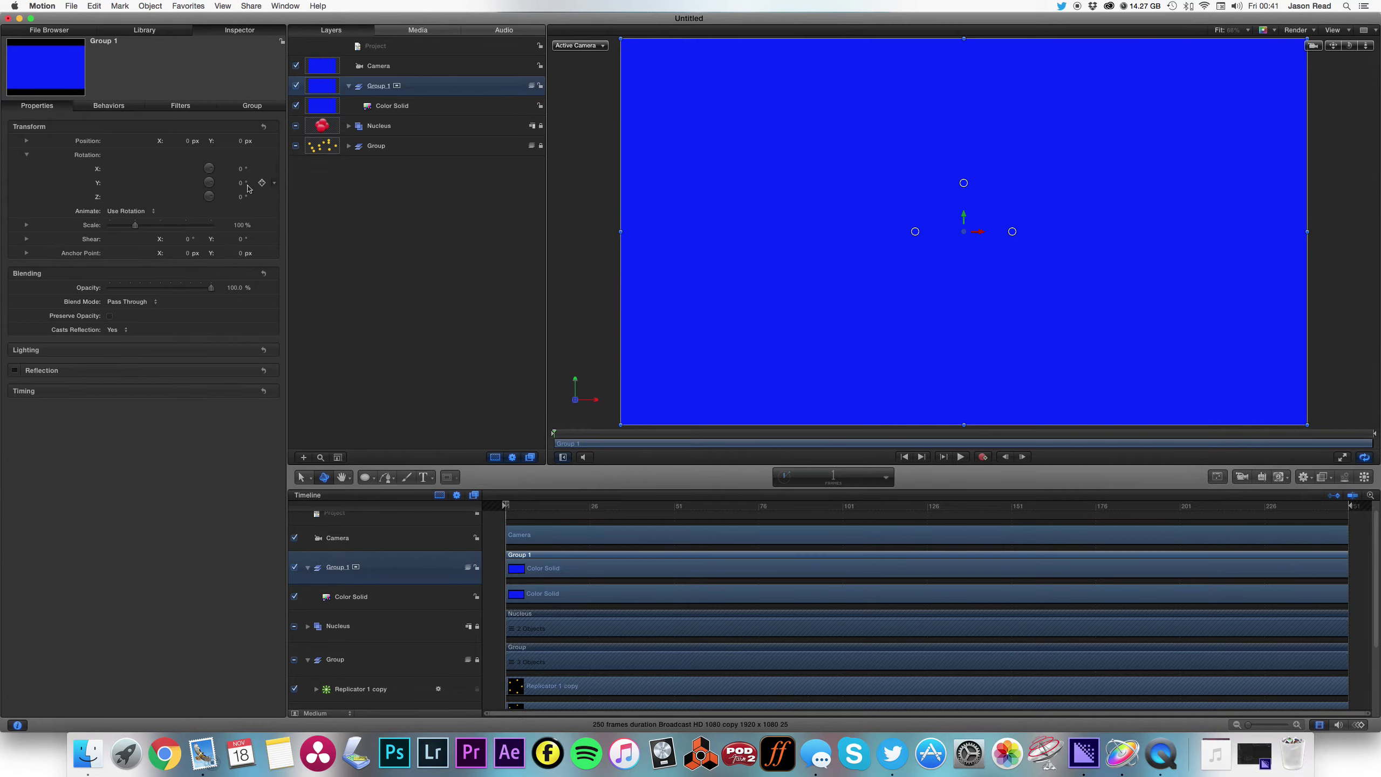
pyautogui.moveTo(241, 185); pyautogui.dragTo(235, 169)
# Scale the blue plane to 400% and lower it to Y -585.2 beneath the atom
pyautogui.moveTo(965, 215); pyautogui.dragTo(963, 372)
pyautogui.moveTo(136, 225); pyautogui.dragTo(246, 241)
pyautogui.moveTo(964, 373); pyautogui.dragTo(963, 424)
# In Perspective view, push the blue floor lower and enlarge it to 524.11%
pyautogui.click(580, 45)
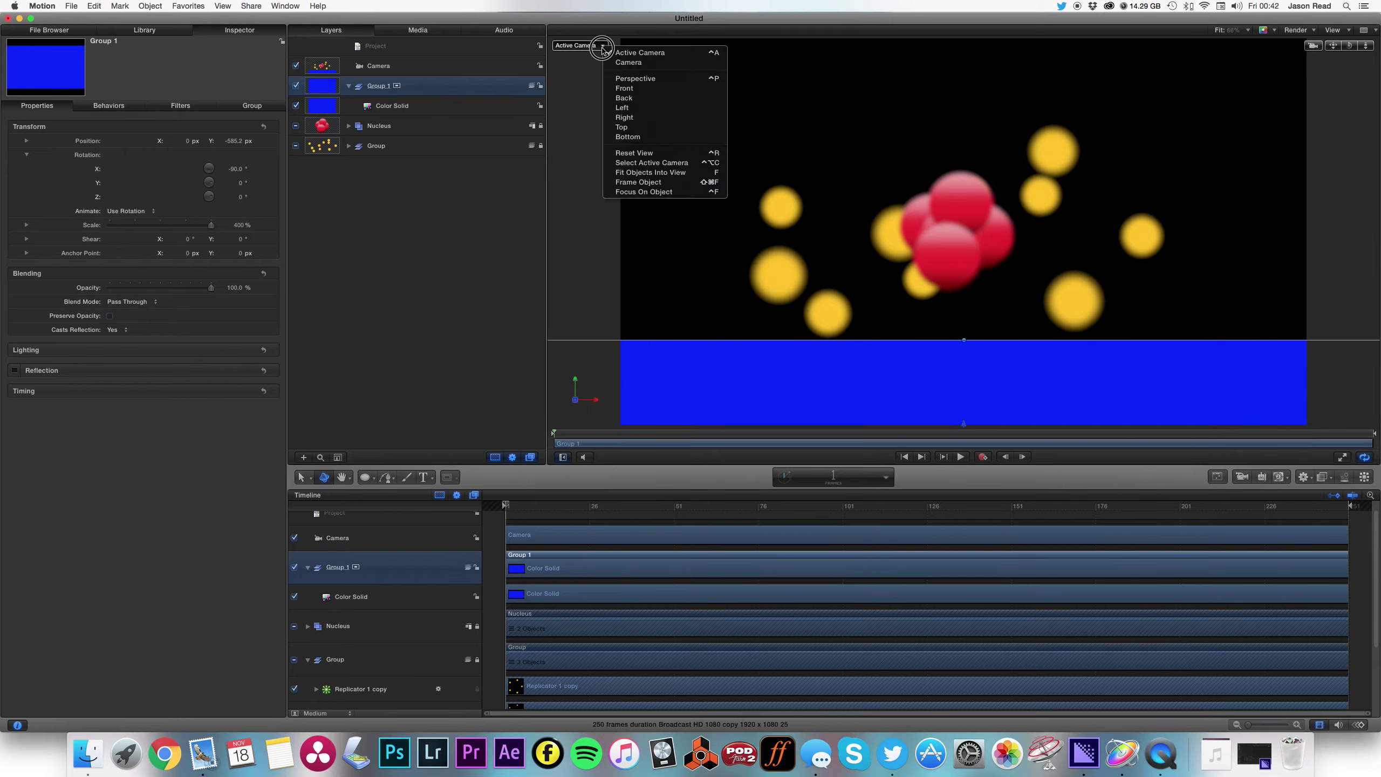
pyautogui.click(940, 239)
pyautogui.hotkey('ctrl', 'p')
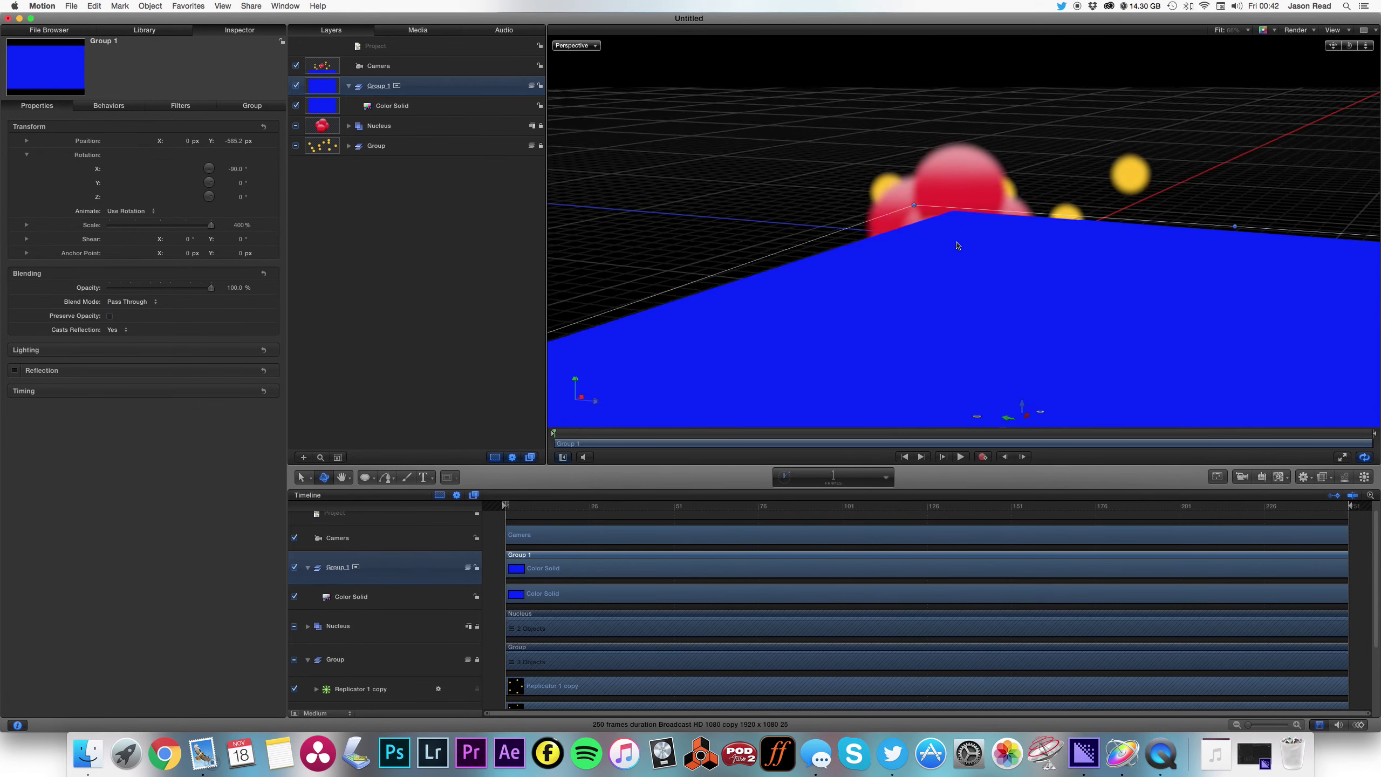
pyautogui.moveTo(969, 390); pyautogui.dragTo(967, 483)
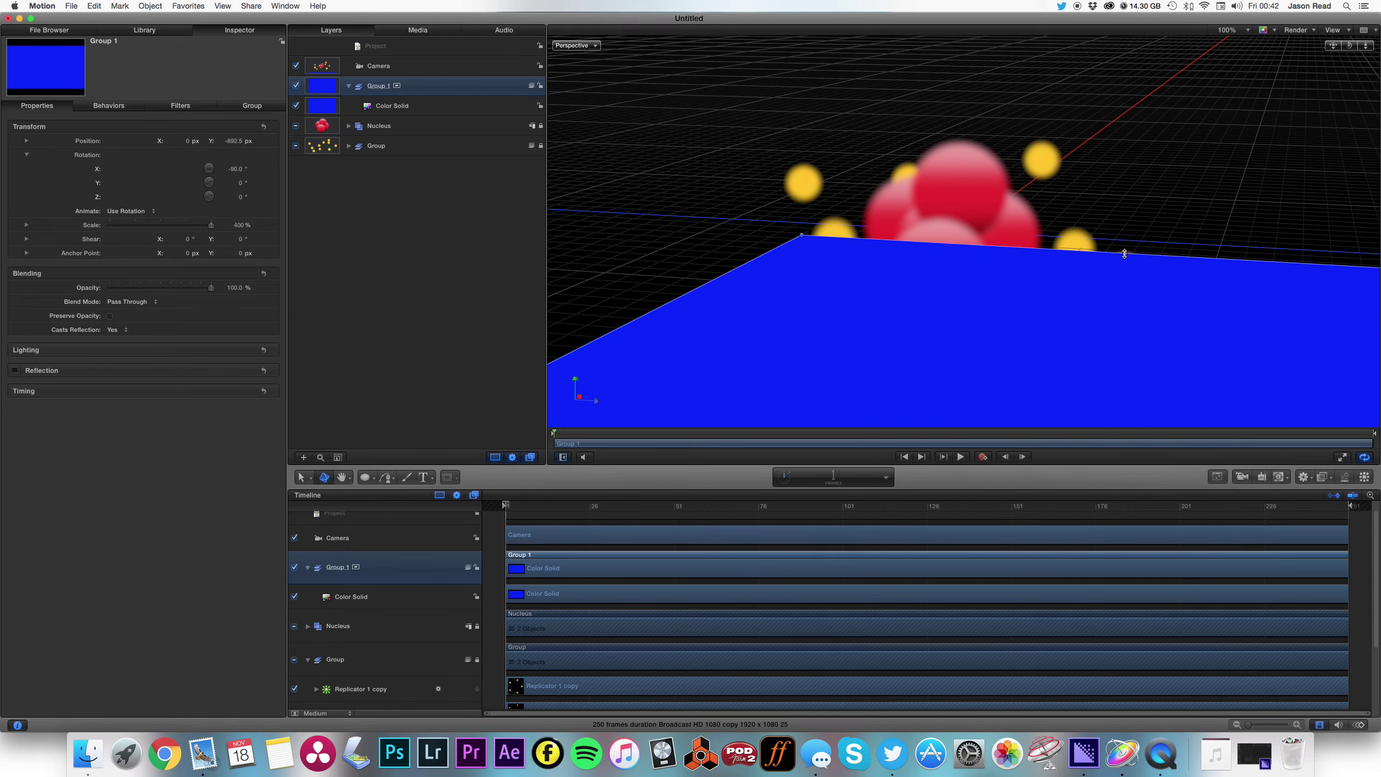
pyautogui.moveTo(1124, 254); pyautogui.dragTo(1359, 357)
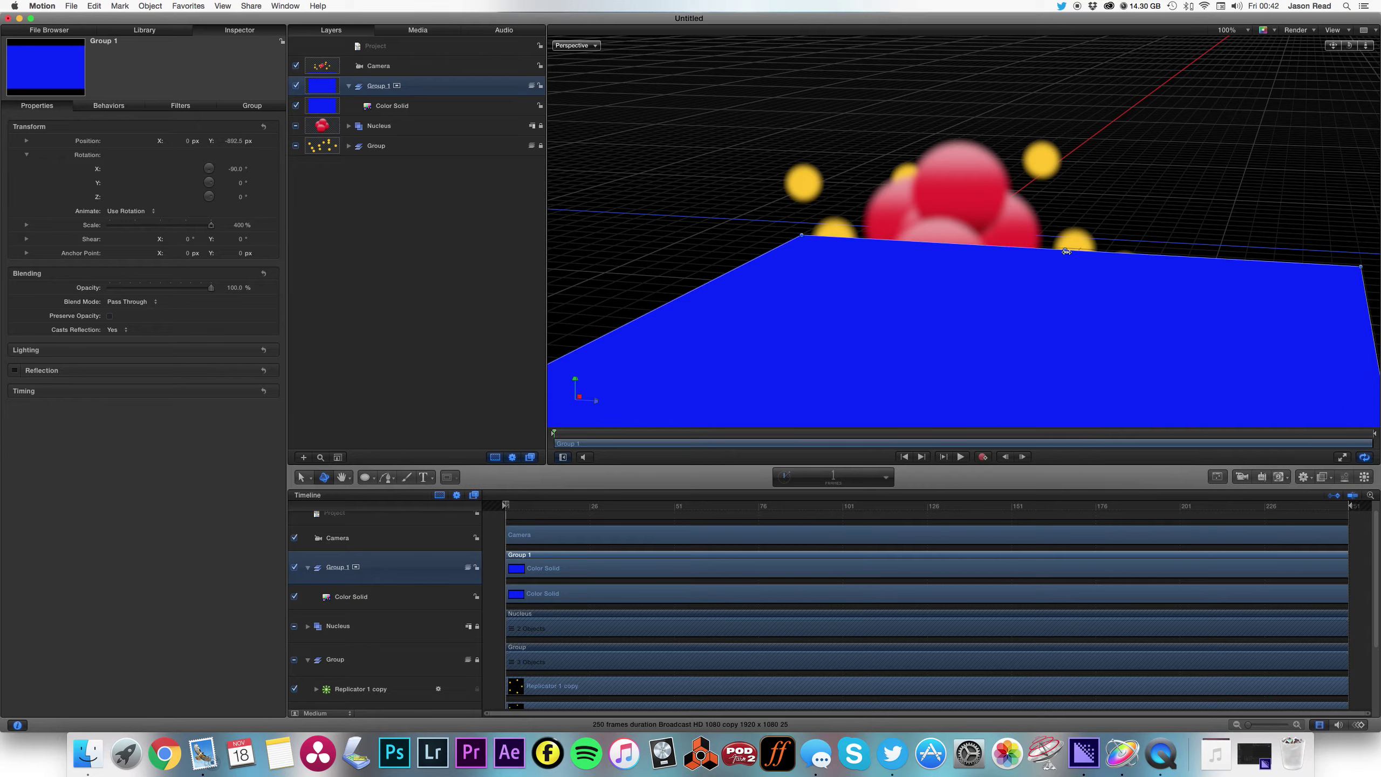
pyautogui.moveTo(1066, 252); pyautogui.dragTo(1094, 185)
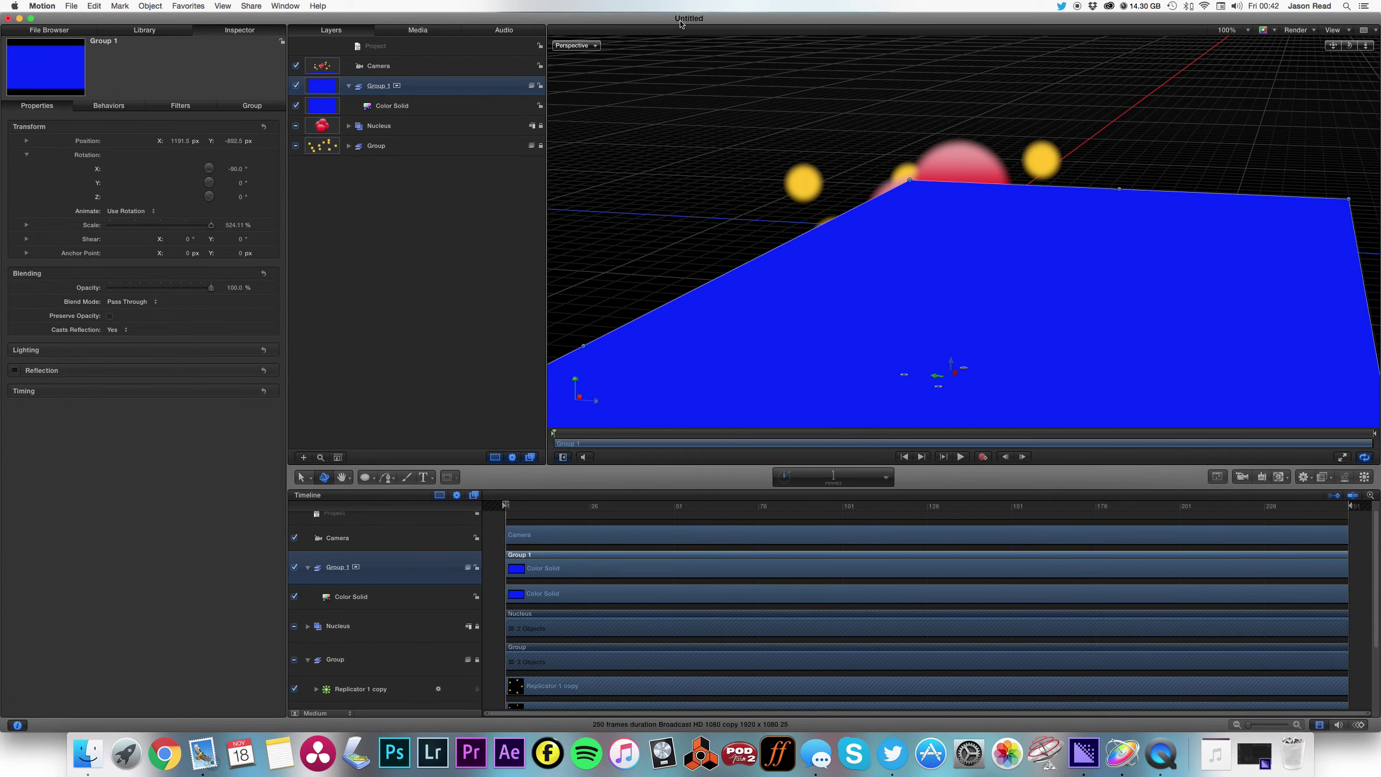
# Reorder the layers so Group 1 sits below Nucleus and the electron Group
pyautogui.click(595, 46)
pyautogui.click(399, 102)
pyautogui.click(349, 86)
pyautogui.moveTo(416, 88); pyautogui.dragTo(381, 59)
pyautogui.moveTo(398, 127); pyautogui.dragTo(337, 79)
pyautogui.click(429, 208)
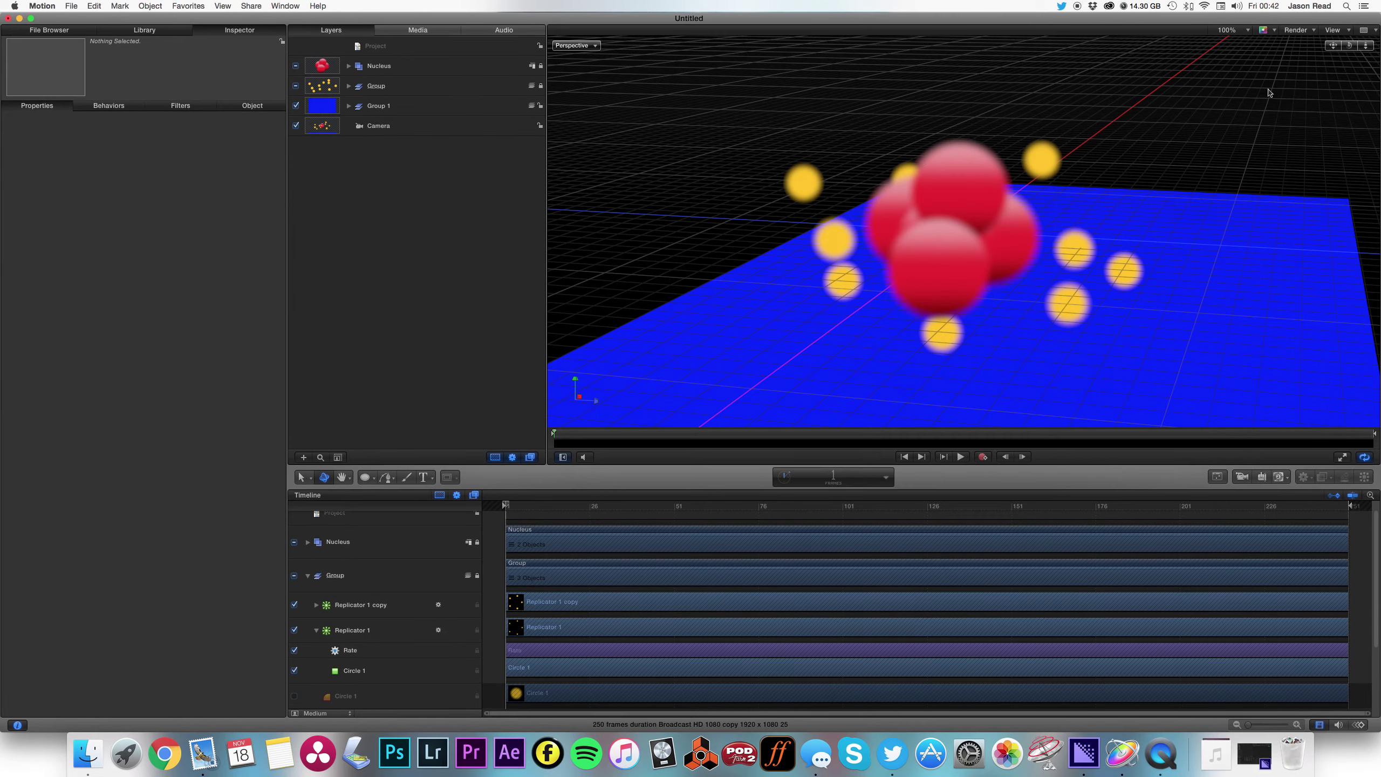
pyautogui.click(409, 109)
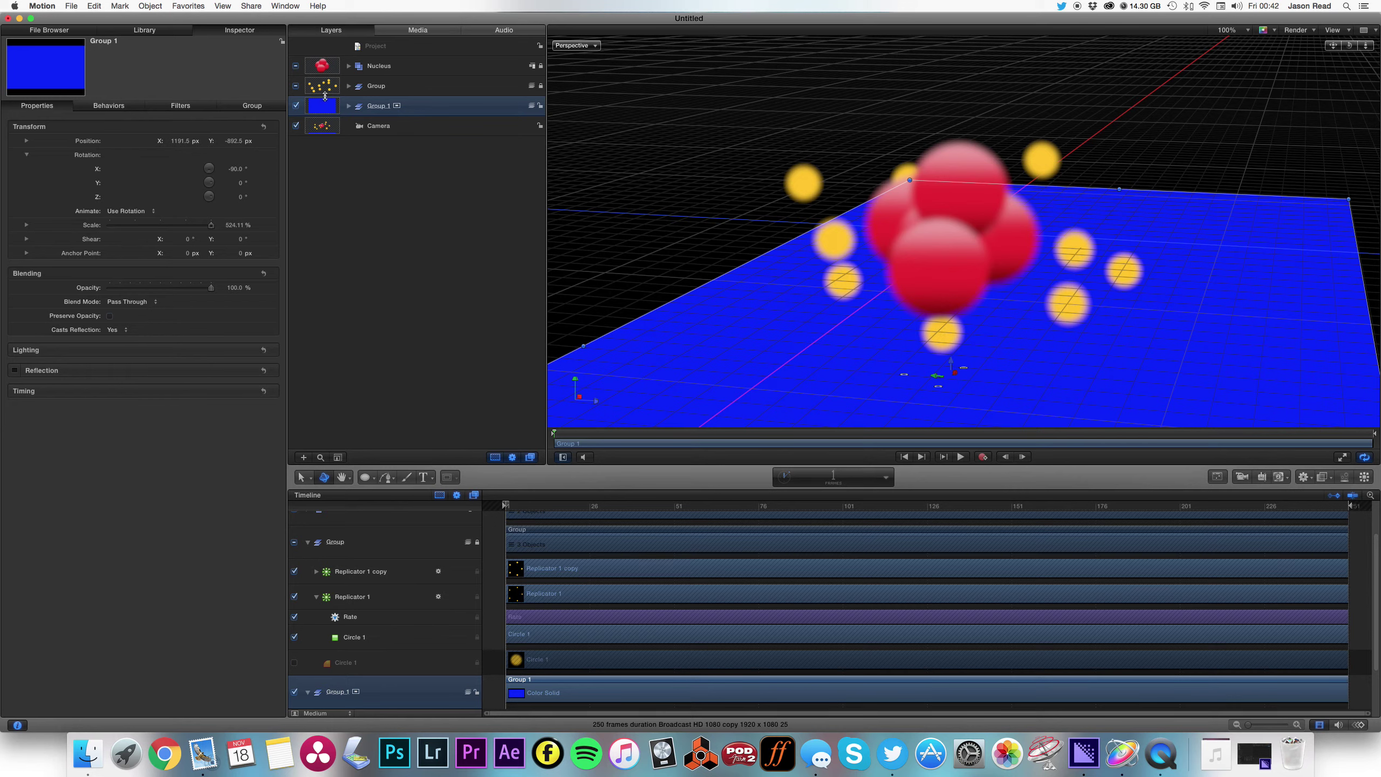
# Change the floor Color Solid's generator colour from blue to bright yellow
pyautogui.click(348, 107)
pyautogui.click(381, 125)
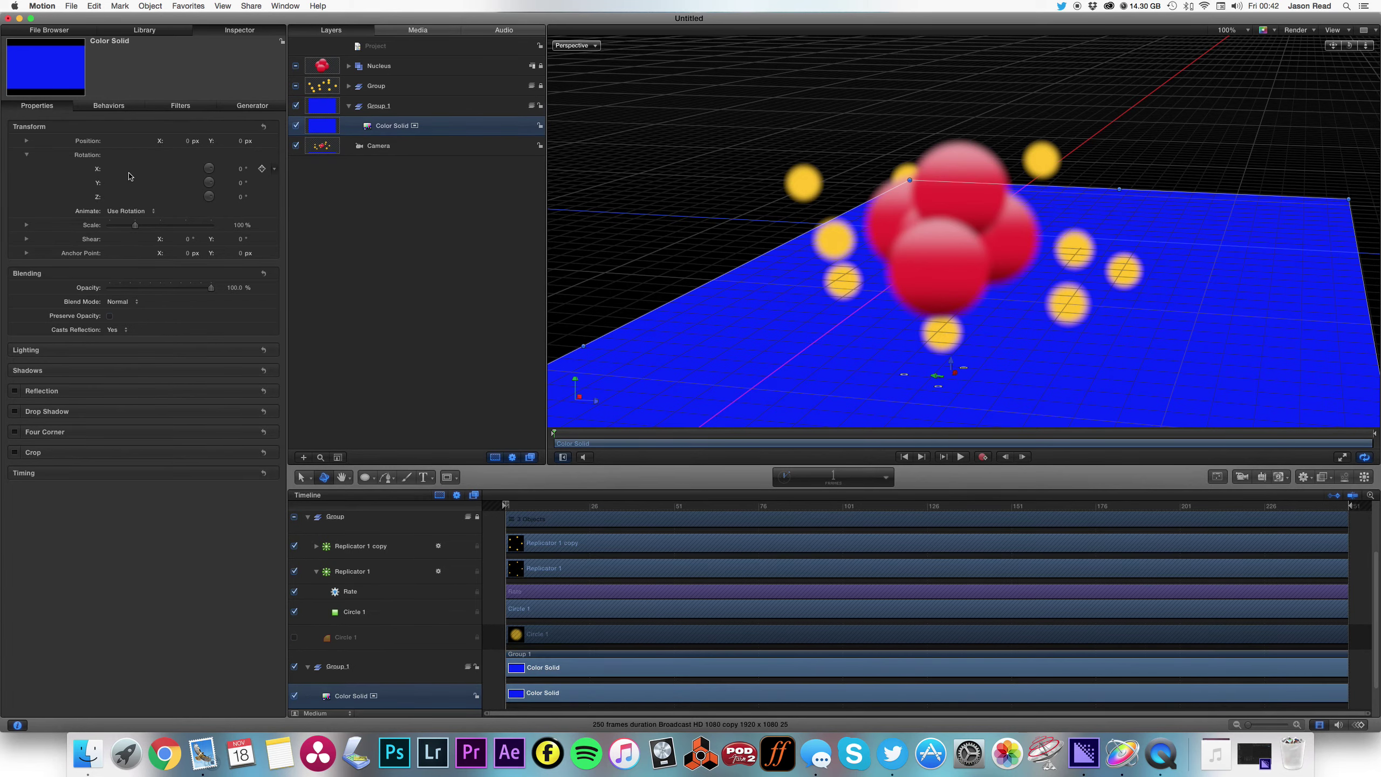
pyautogui.click(253, 106)
pyautogui.click(115, 182)
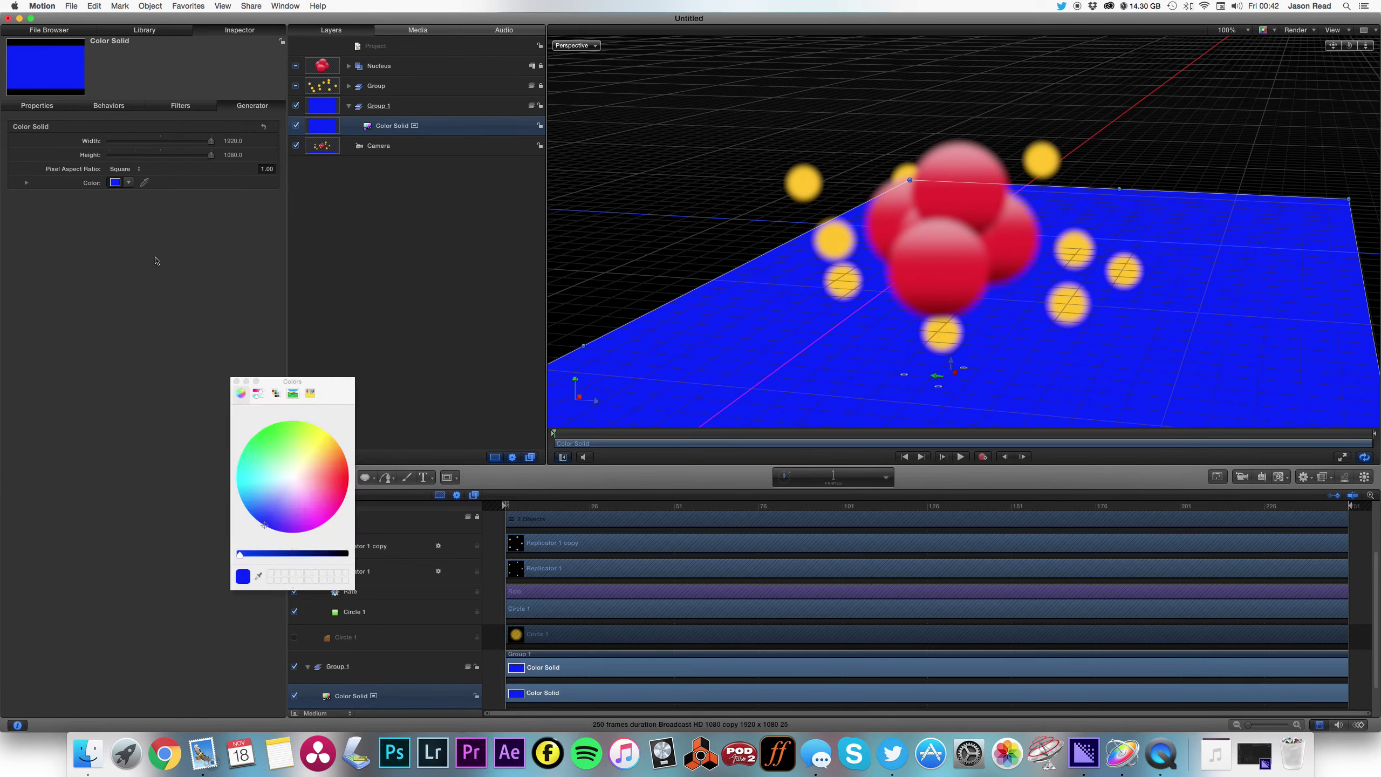
pyautogui.click(304, 460)
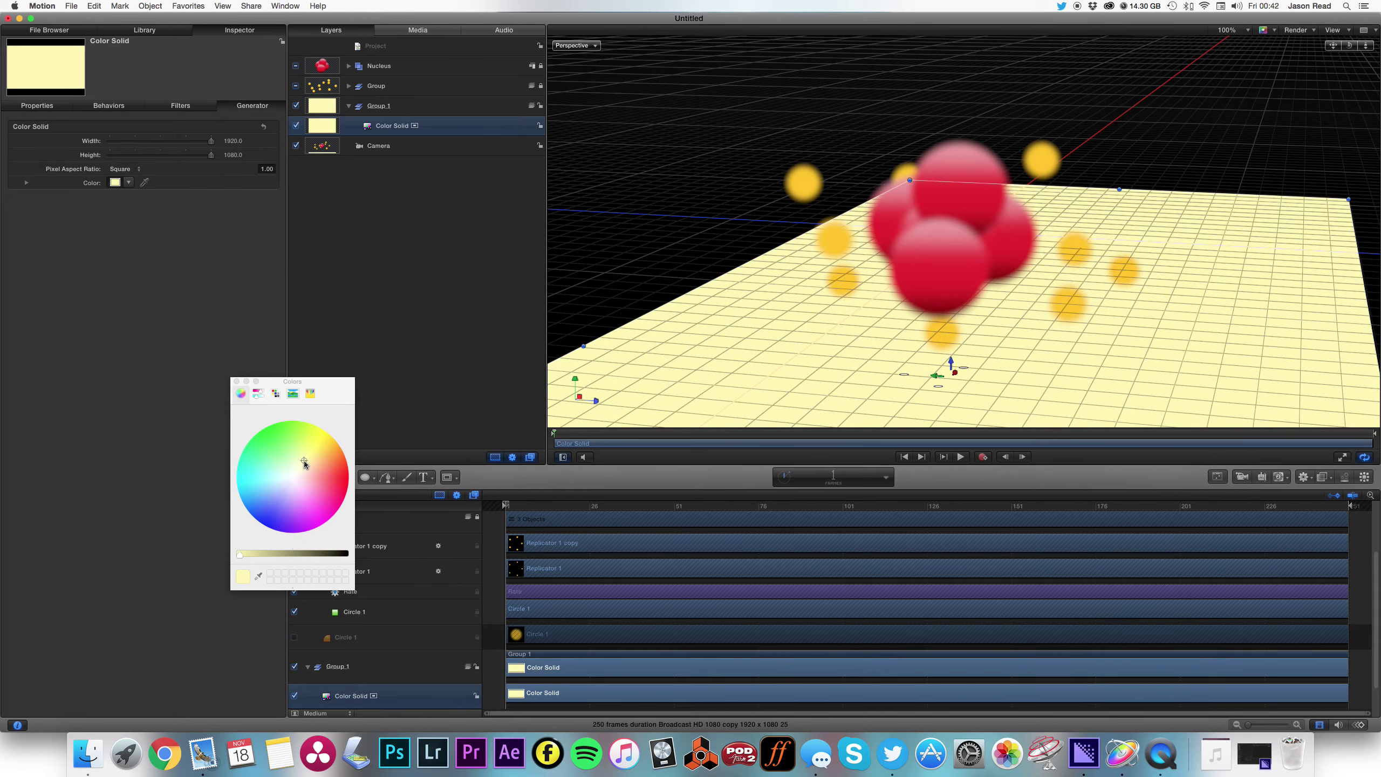
pyautogui.moveTo(308, 461); pyautogui.dragTo(317, 435)
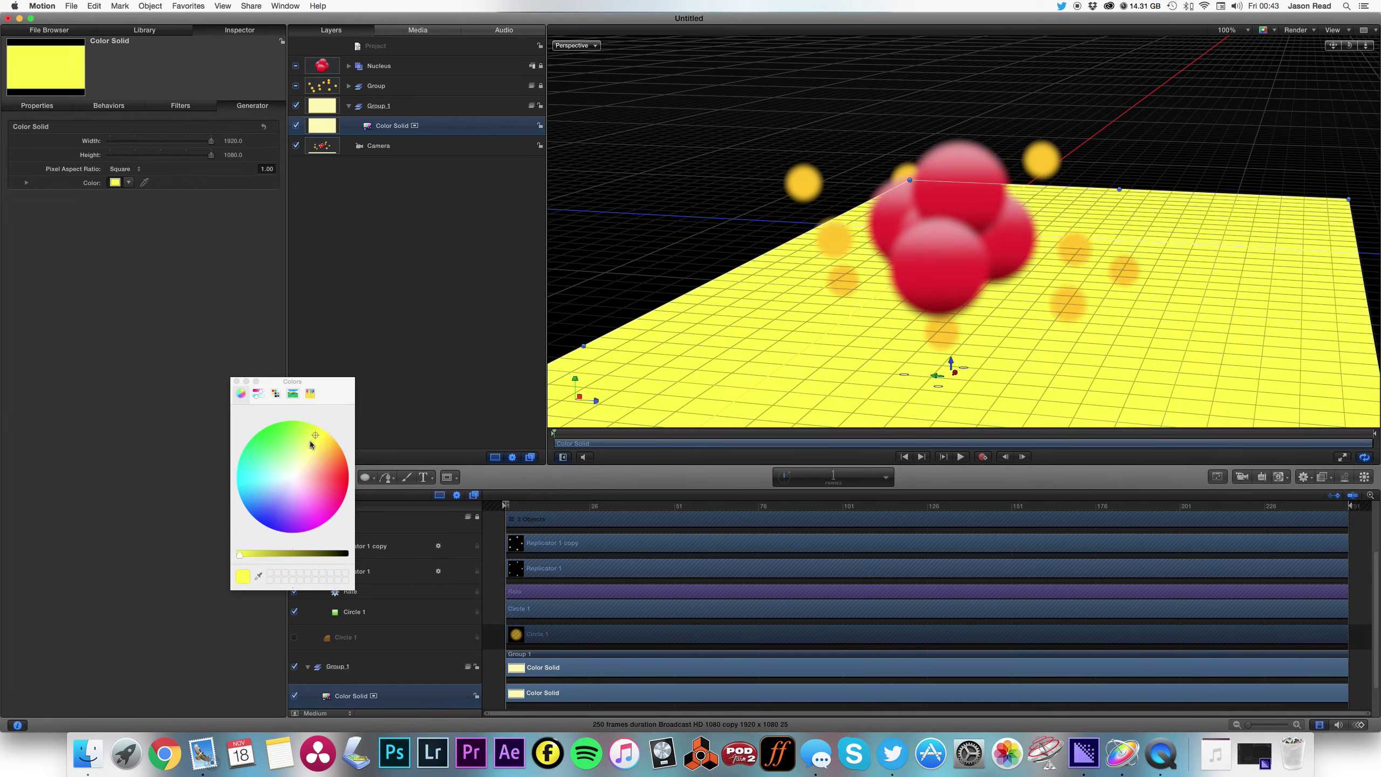
# In the Active Camera view, rotate and move the yellow floor plane into the lower frame
pyautogui.click(597, 48)
pyautogui.click(614, 62)
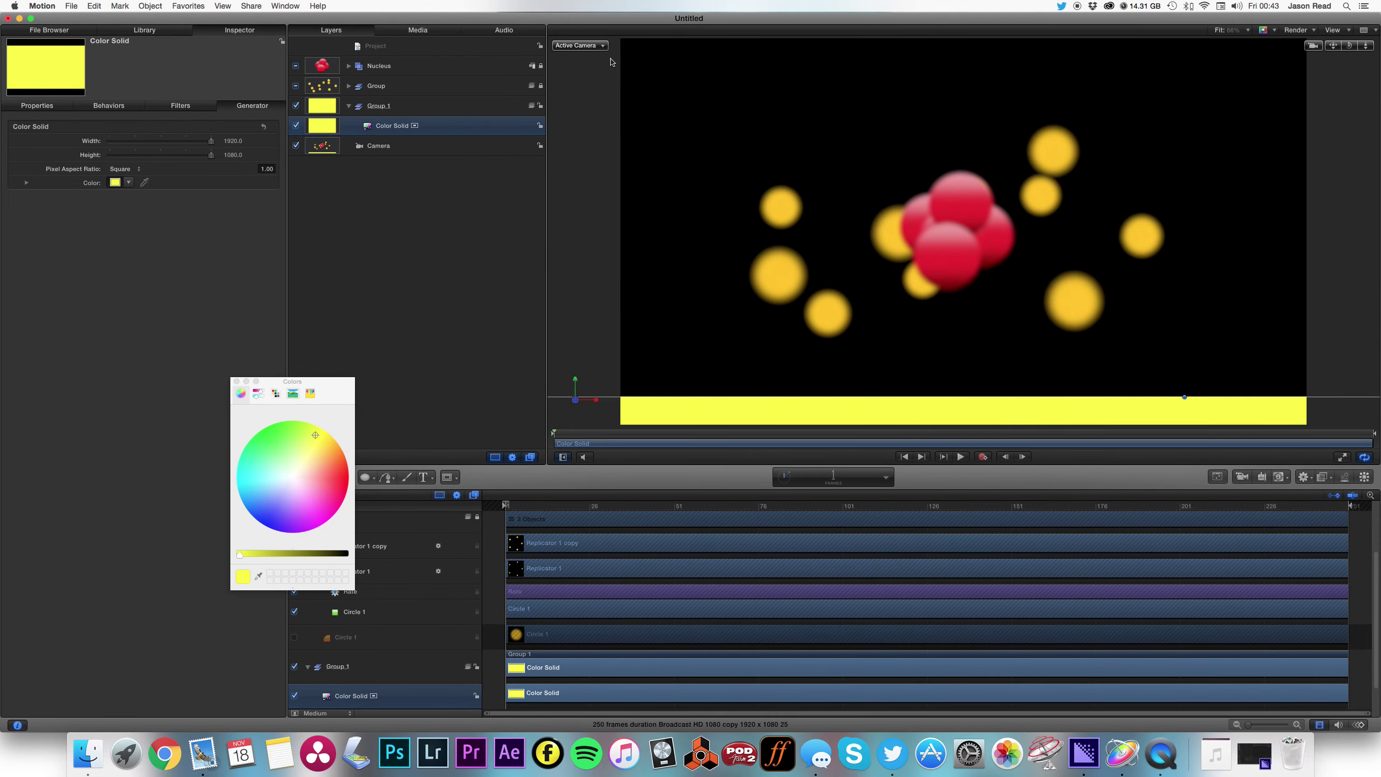
pyautogui.moveTo(1184, 397); pyautogui.dragTo(1309, 265)
pyautogui.moveTo(818, 265); pyautogui.dragTo(744, 250)
pyautogui.moveTo(923, 252)
pyautogui.mouseDown()
pyautogui.moveTo(924, 269)
pyautogui.moveTo(934, 228)
pyautogui.moveTo(933, 251)
pyautogui.mouseUp()
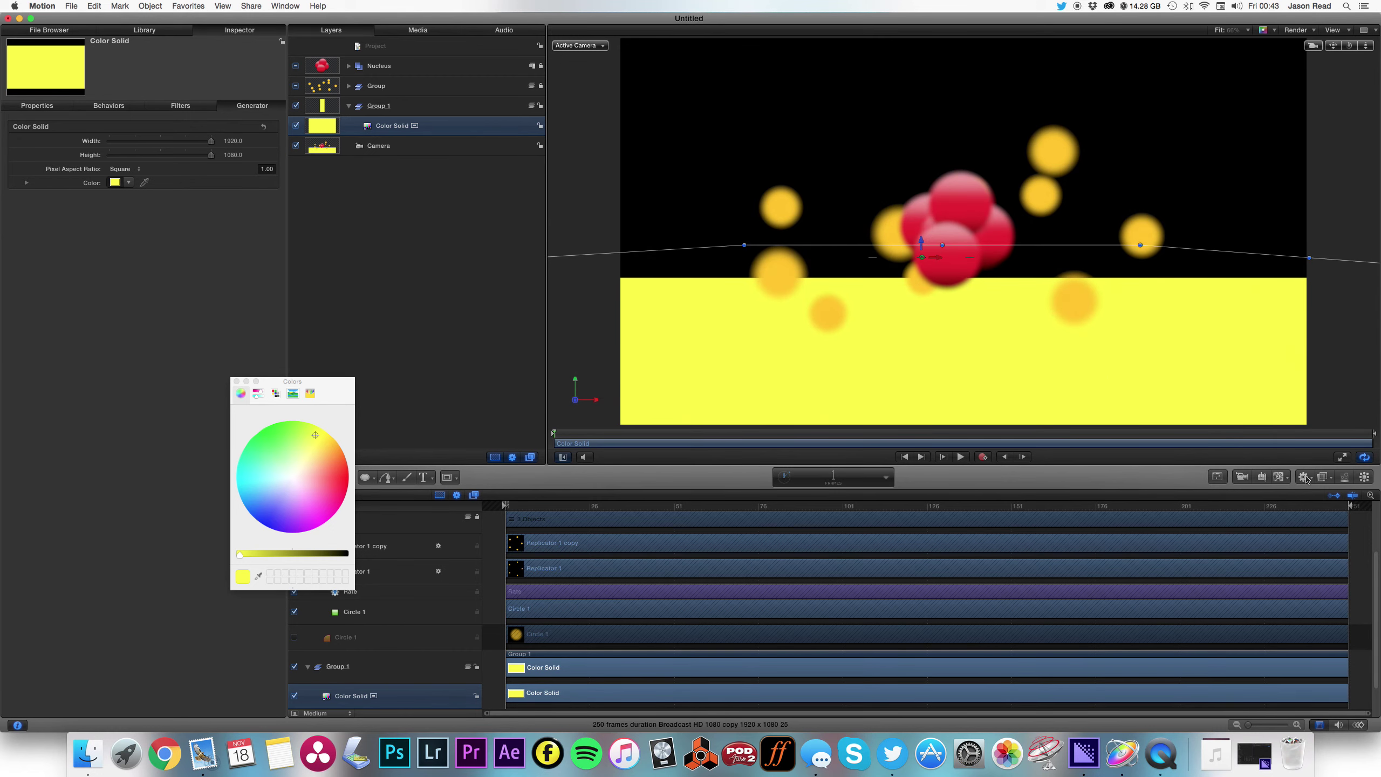
# Add a directional light above the atom, angled down toward the floor
pyautogui.click(1262, 478)
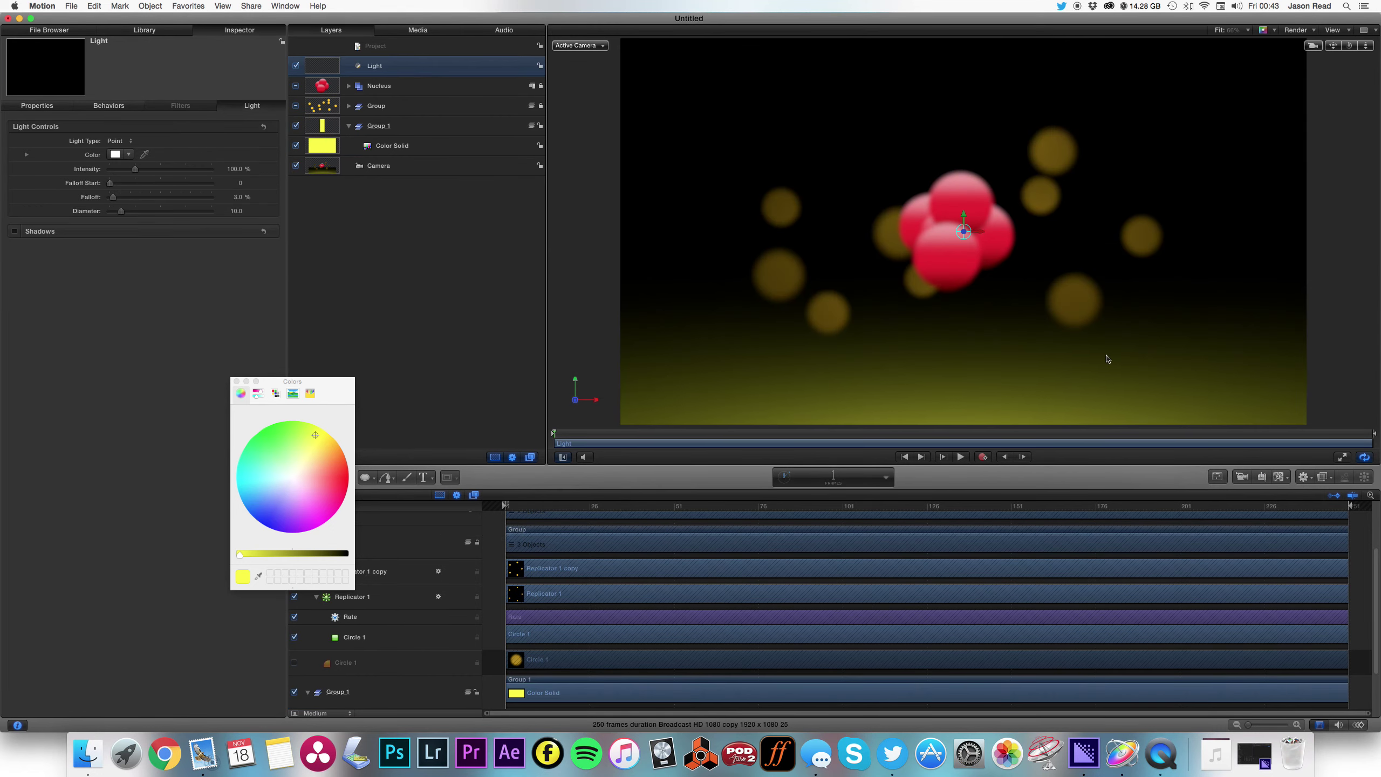
pyautogui.moveTo(968, 222); pyautogui.dragTo(983, 75)
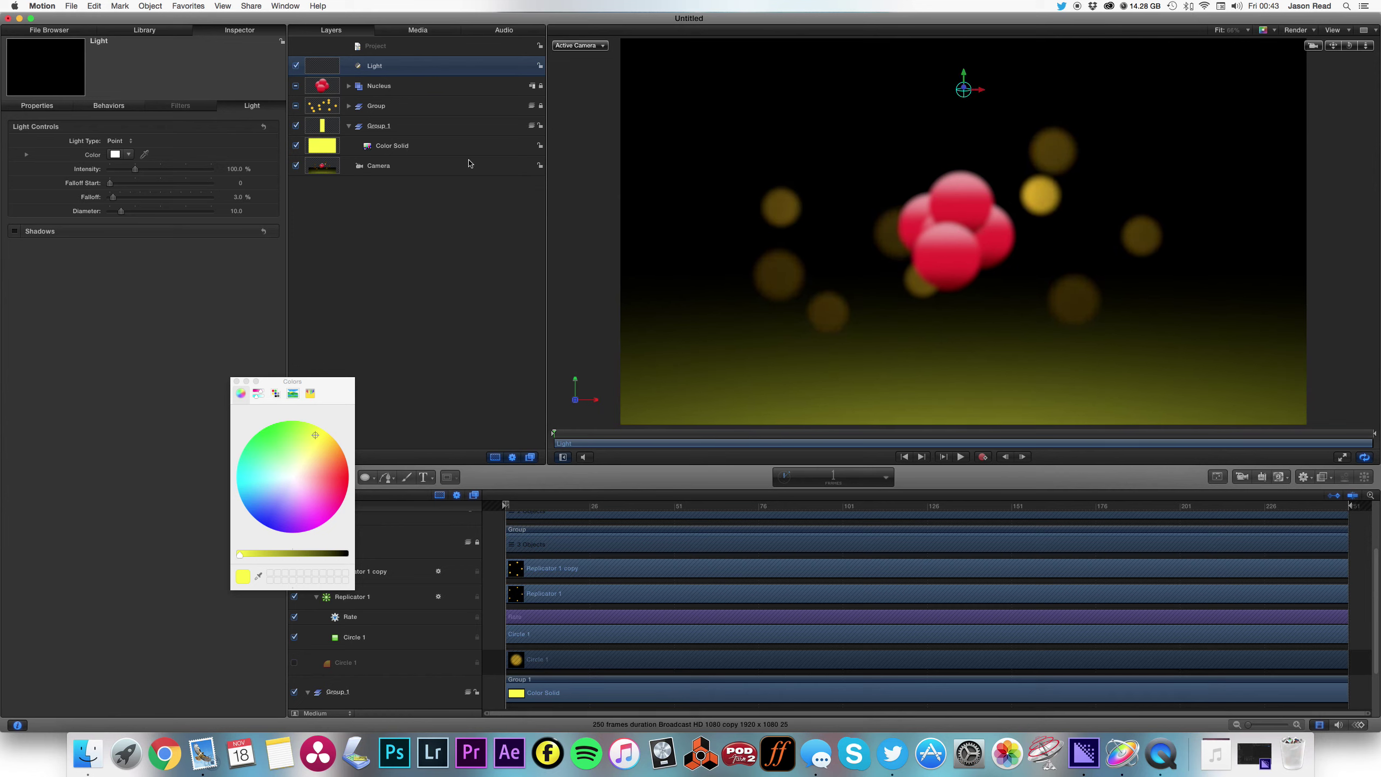
pyautogui.click(130, 141)
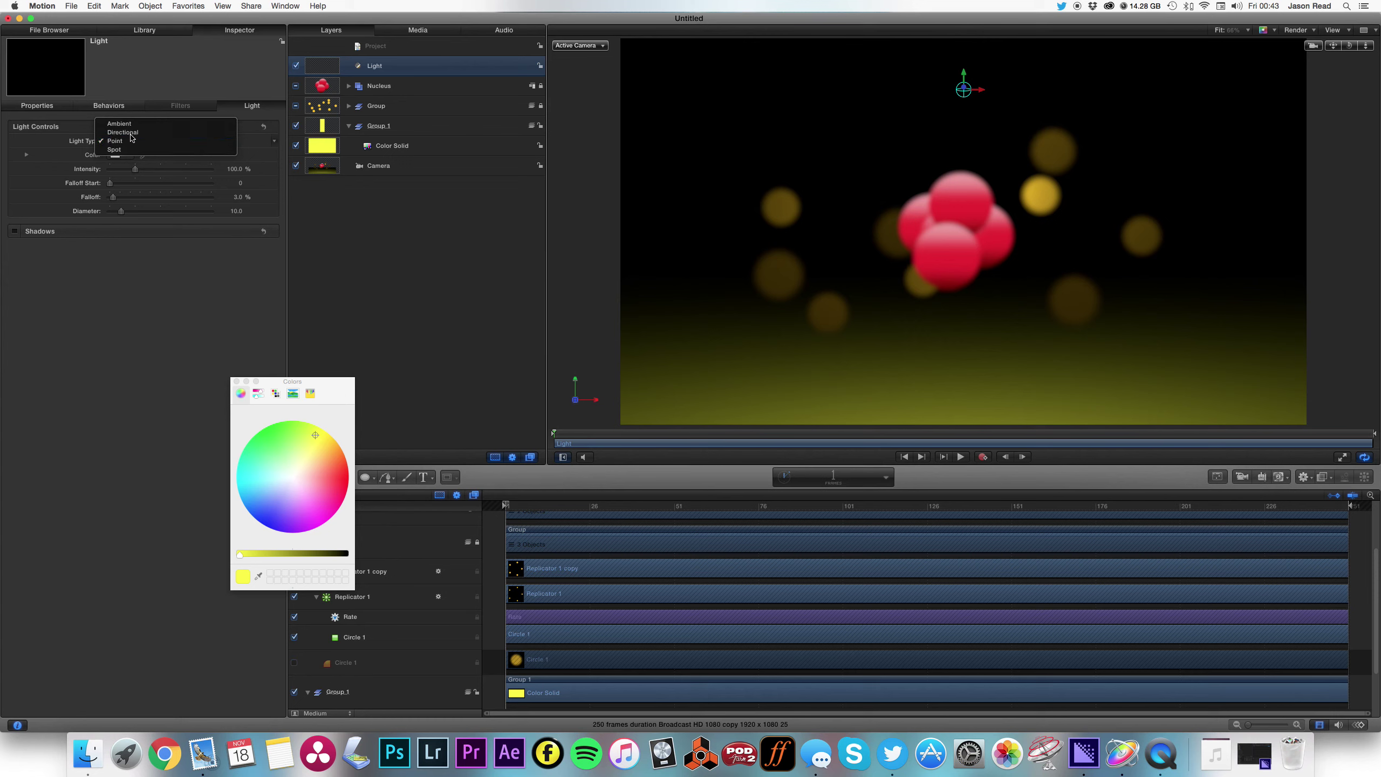
pyautogui.click(123, 131)
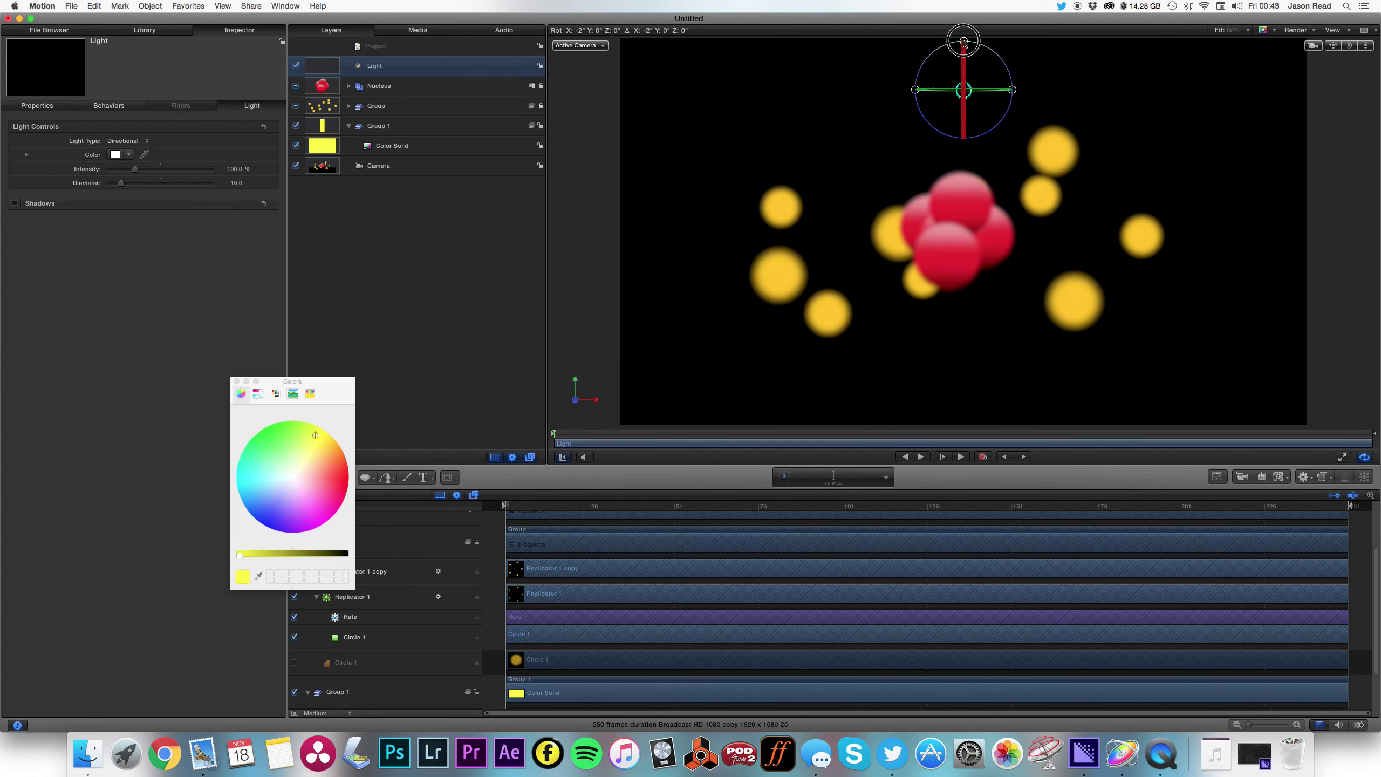
pyautogui.moveTo(963, 41)
pyautogui.mouseDown()
pyautogui.moveTo(965, 26)
pyautogui.moveTo(963, 43)
pyautogui.mouseUp()
# Enable the light's shadows and soften them to about 65.46% opacity and softness 11
pyautogui.click(14, 204)
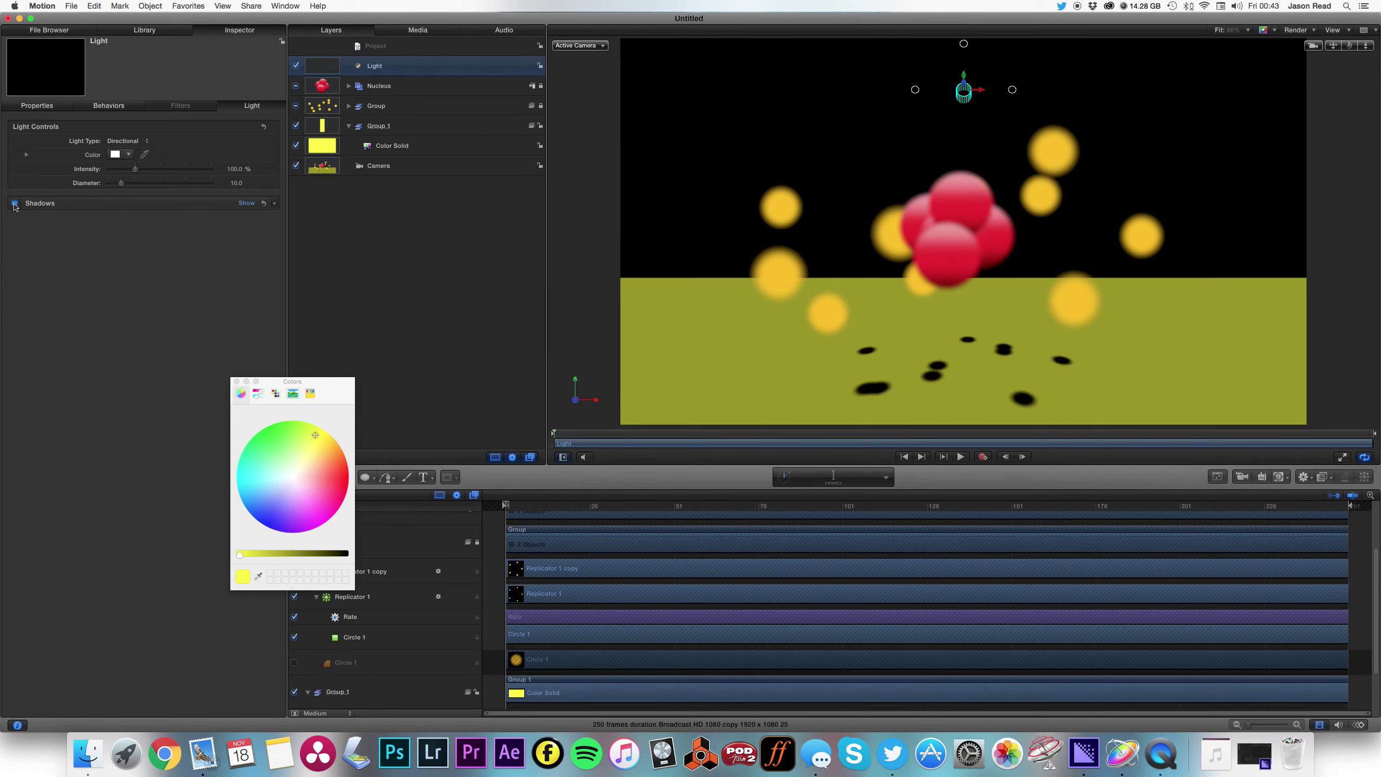
pyautogui.click(258, 205)
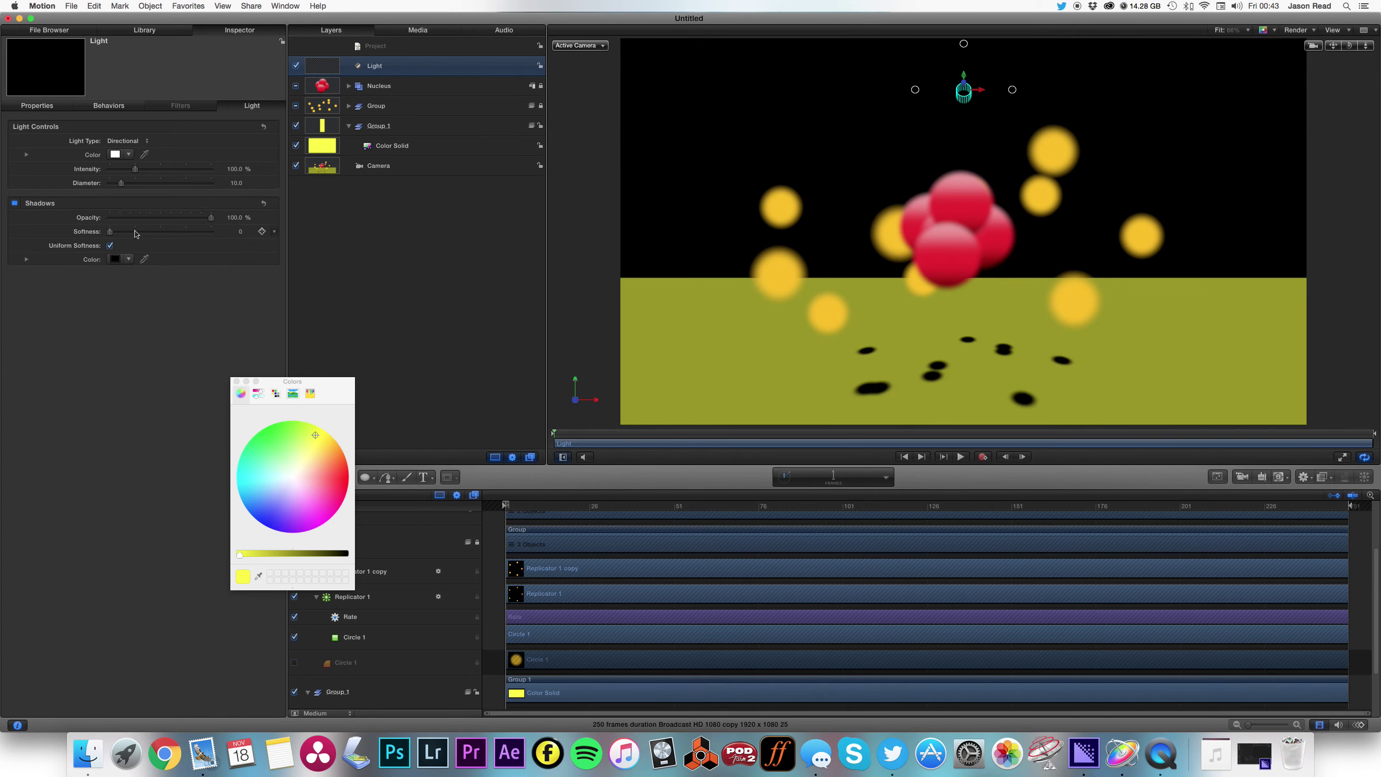
pyautogui.moveTo(112, 233); pyautogui.dragTo(176, 218)
# Change the light type to Spot and raise the spotlight higher
pyautogui.click(127, 140)
pyautogui.click(141, 164)
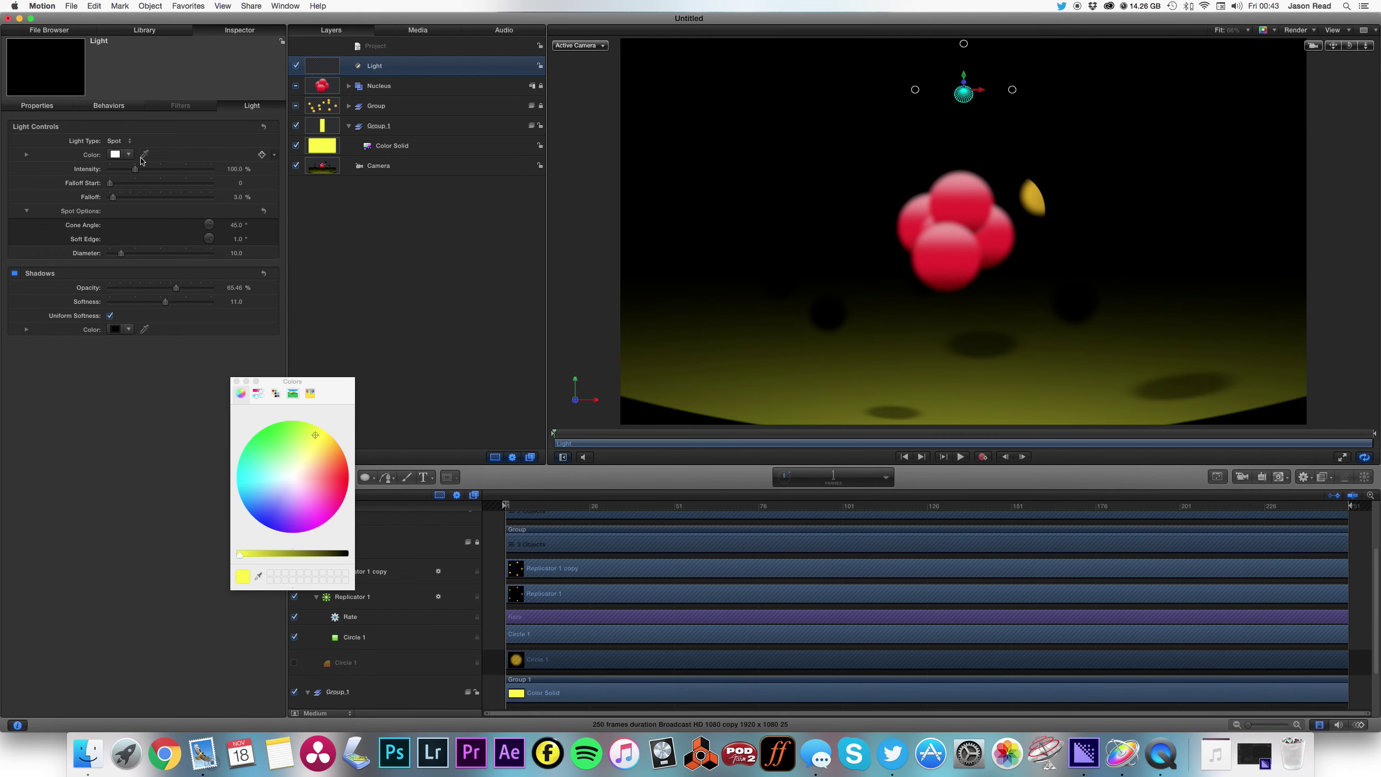
pyautogui.moveTo(972, 84); pyautogui.dragTo(1012, 50)
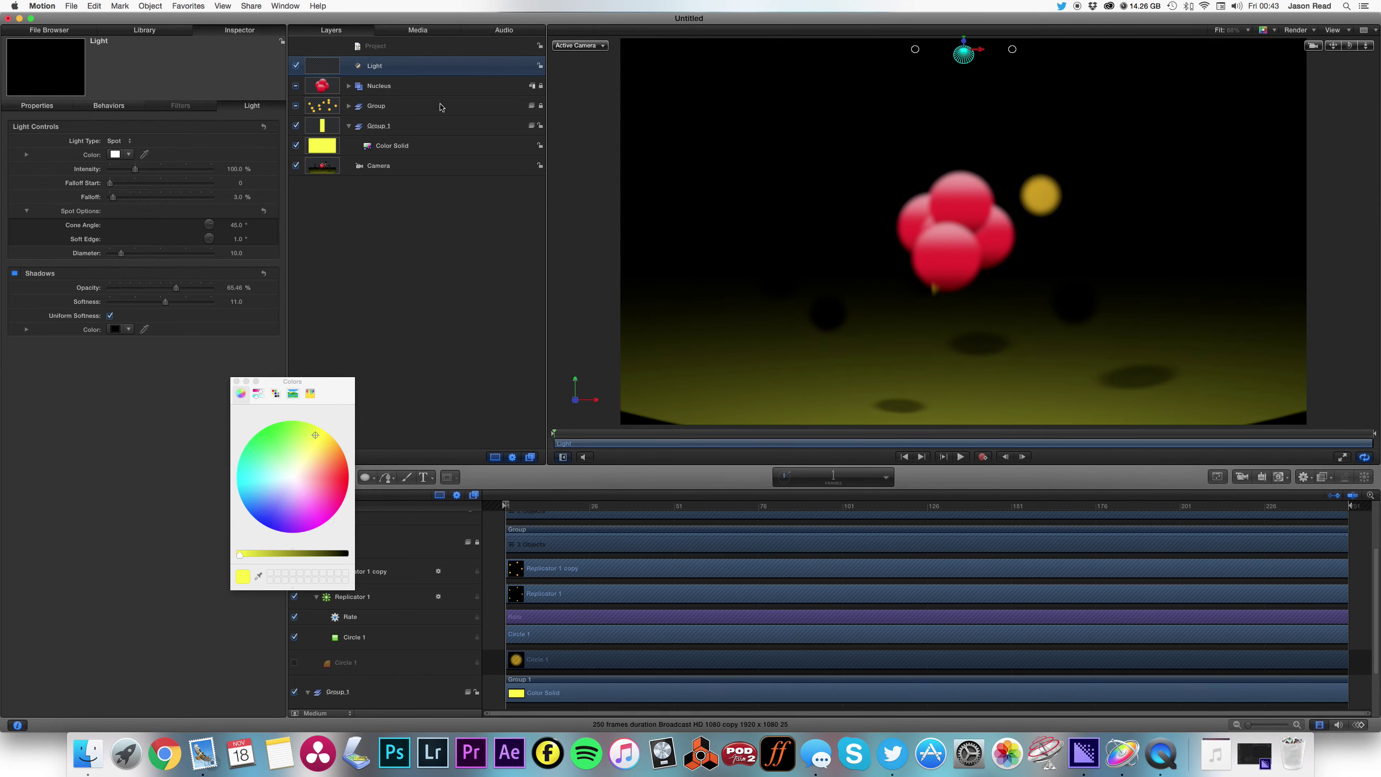
# In a perspective view, reposition the spotlight over the scene and set intensity to 263.86%
pyautogui.click(602, 48)
pyautogui.click(1075, 213)
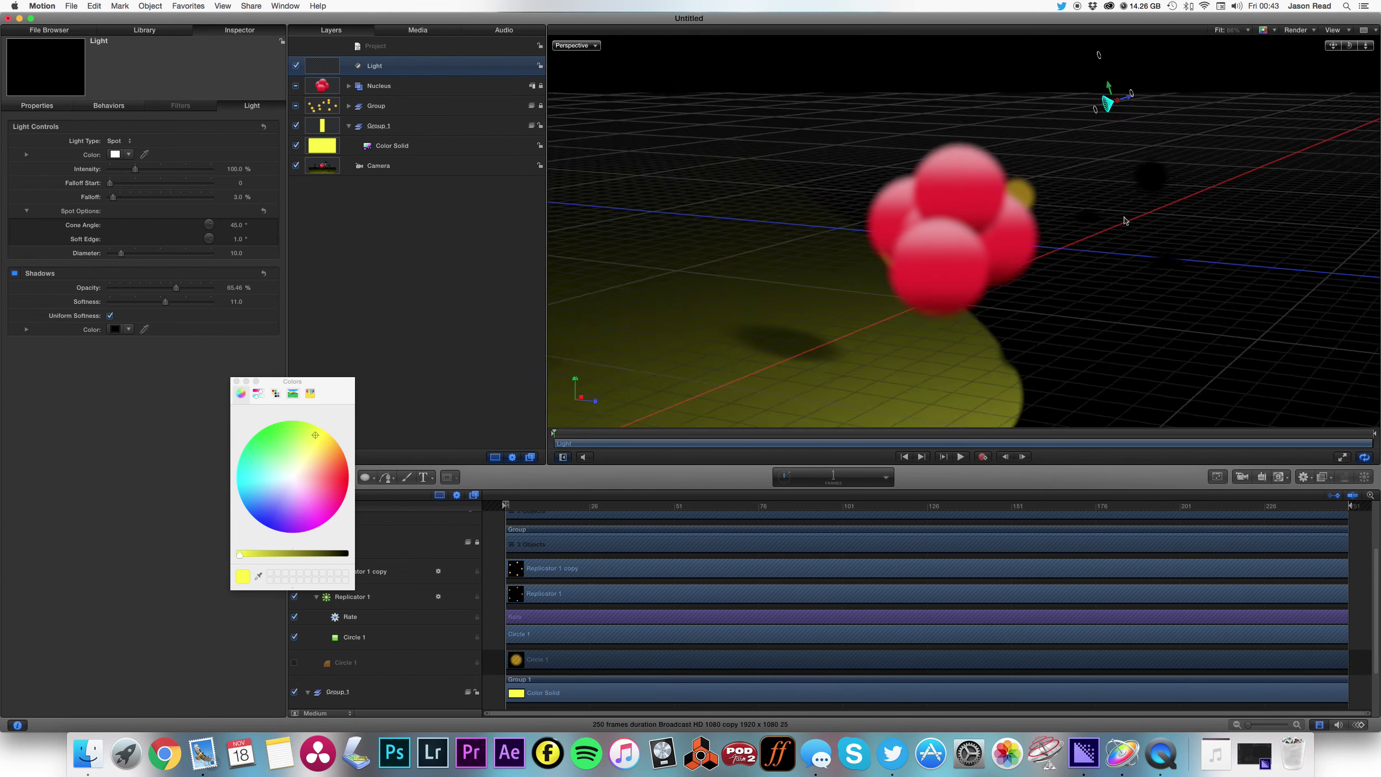
pyautogui.moveTo(1125, 220); pyautogui.dragTo(1167, 144)
pyautogui.moveTo(1080, 94); pyautogui.dragTo(1376, 112)
pyautogui.moveTo(135, 171); pyautogui.dragTo(177, 173)
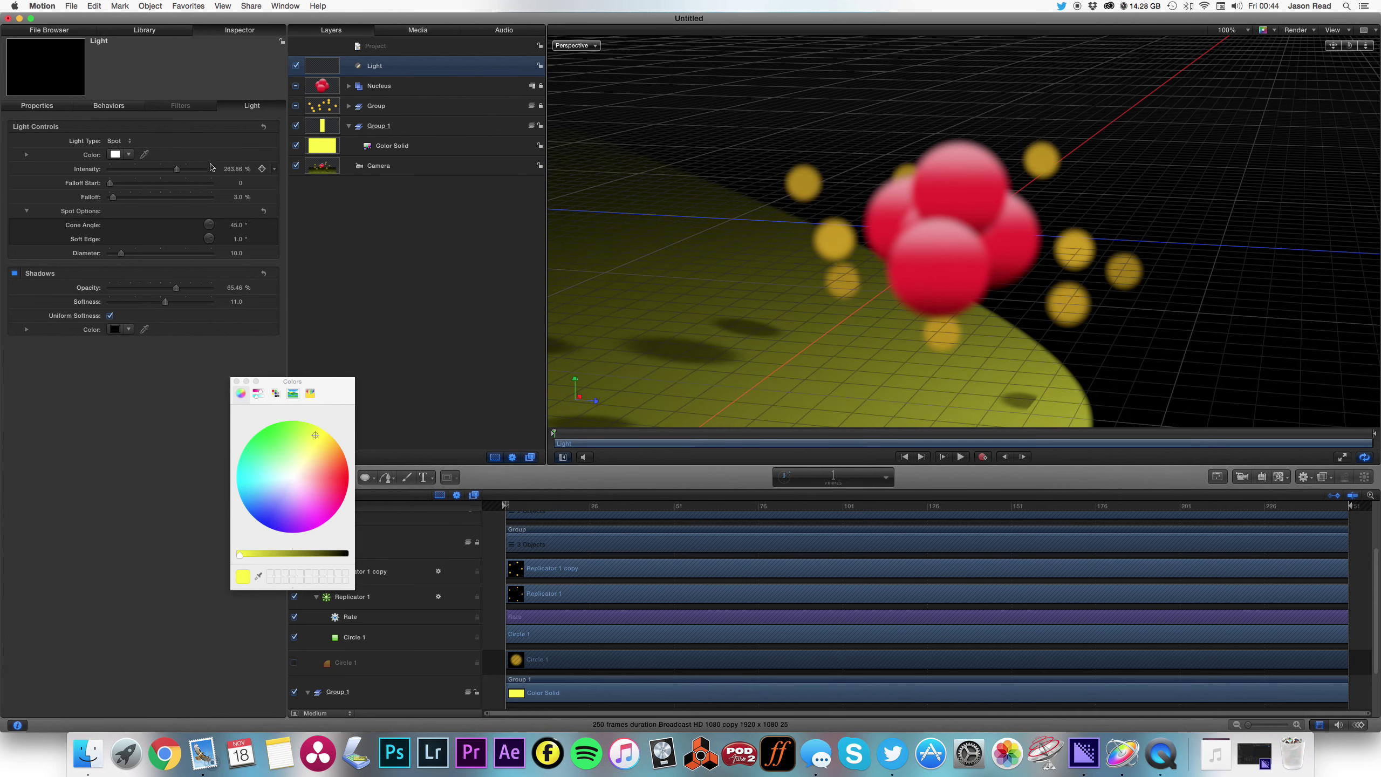
# Play the atom animation from the Active Camera view
pyautogui.click(575, 46)
pyautogui.click(599, 52)
pyautogui.press('space')
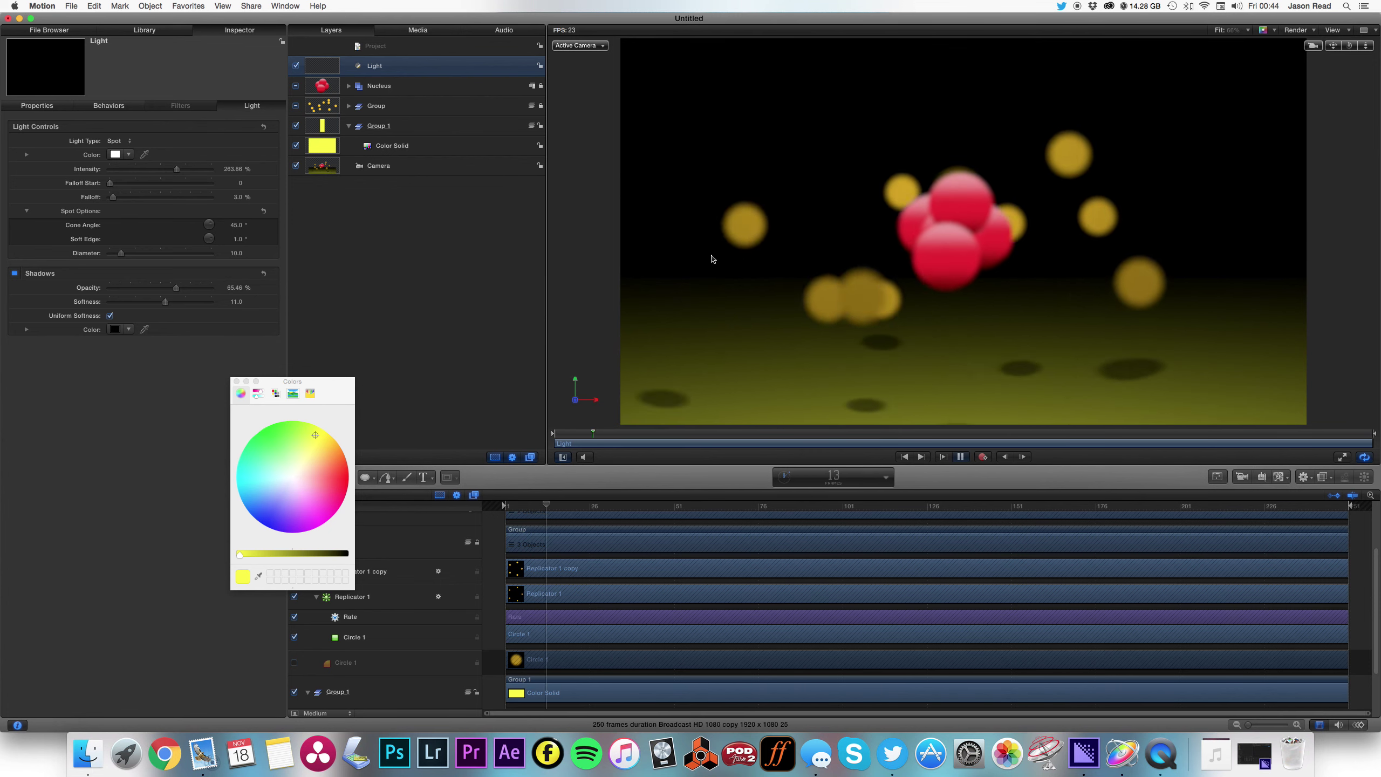